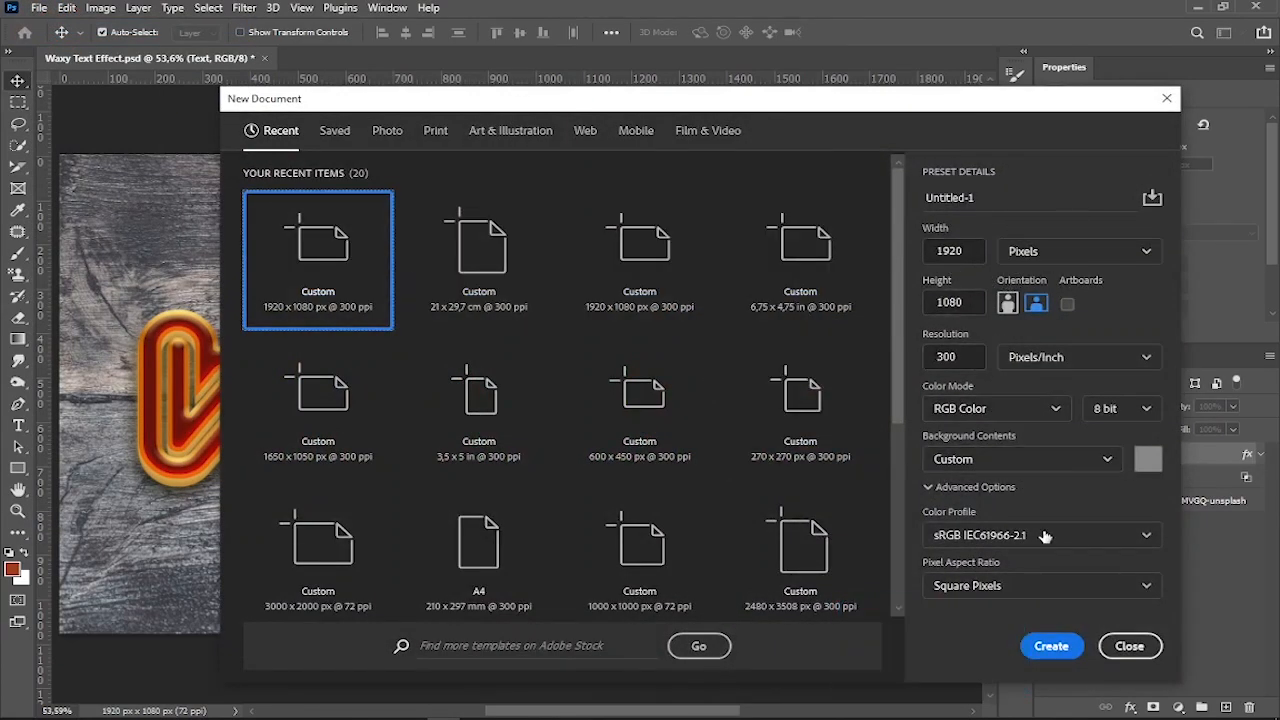
Step: Create a 1920 x 1080 px RGB document at 300 ppi and unlock its background layer
click(1050, 646)
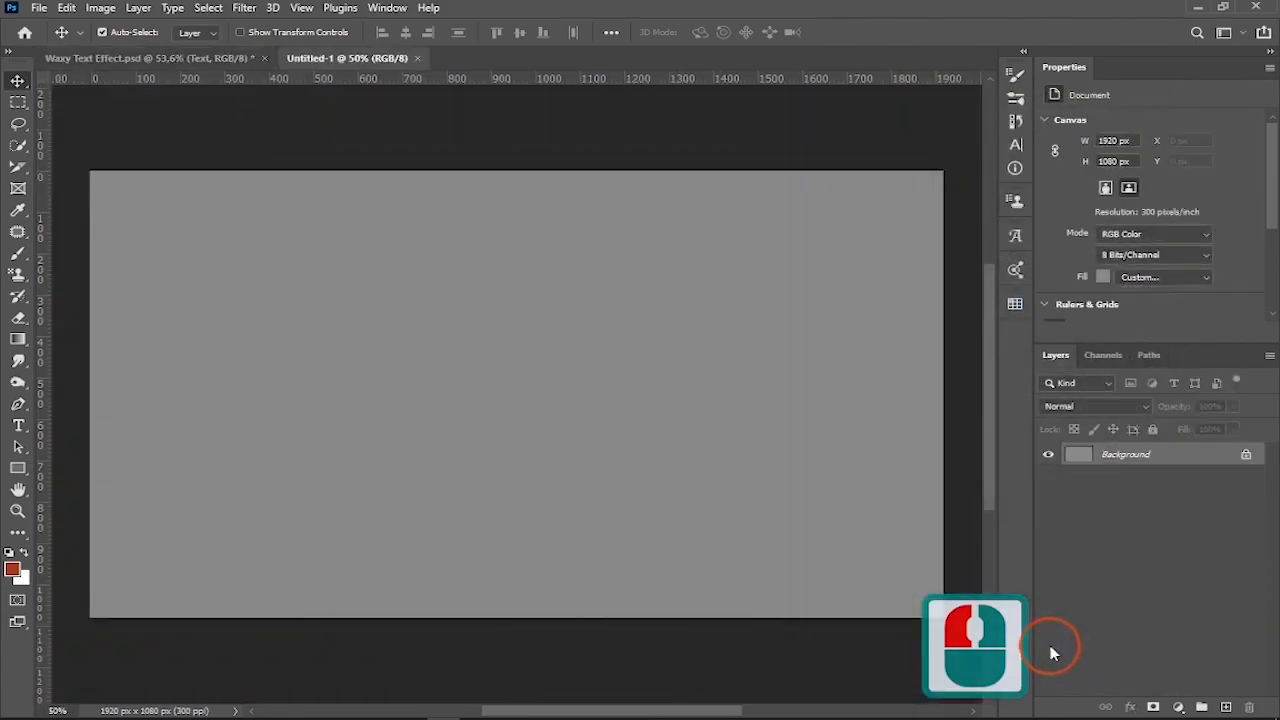
click(1246, 454)
Step: Place the wood texture image, rotated 90° counter-clockwise and scaled from its centre to the full canvas width
click(128, 700)
drag(686, 243, 579, 588)
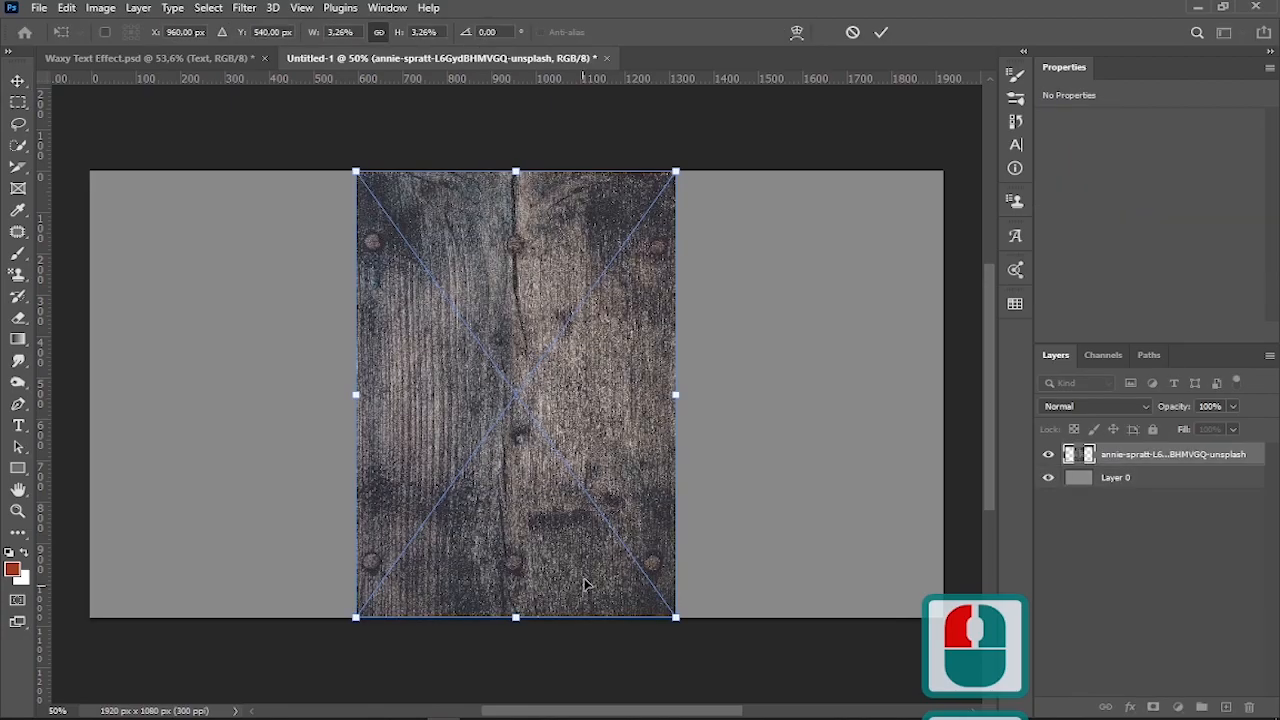
right_click(616, 399)
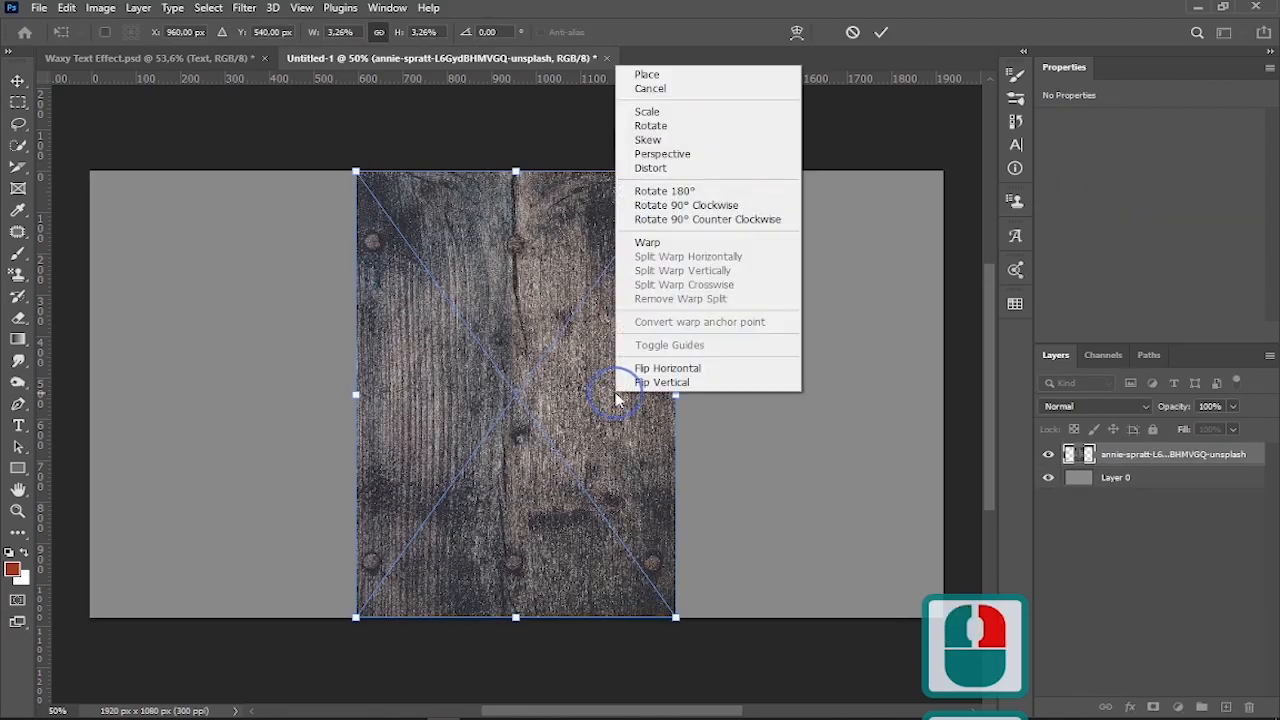
click(700, 219)
drag(757, 394, 946, 392)
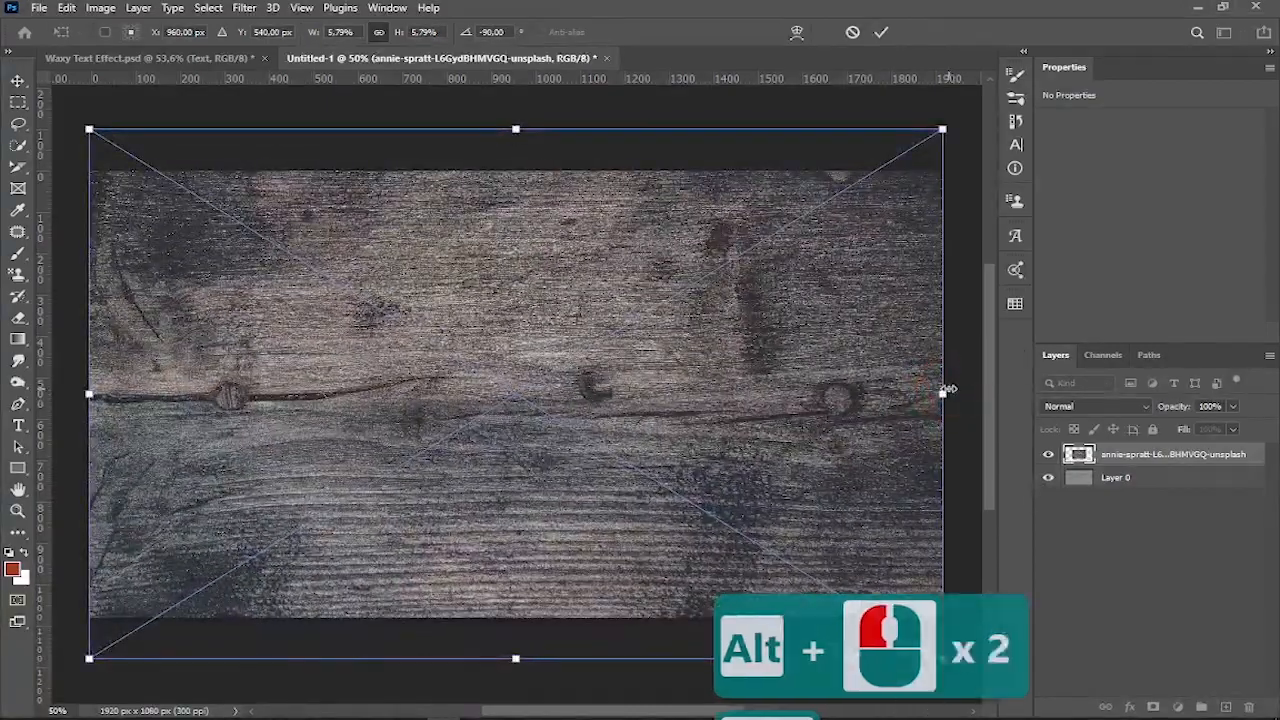
click(882, 30)
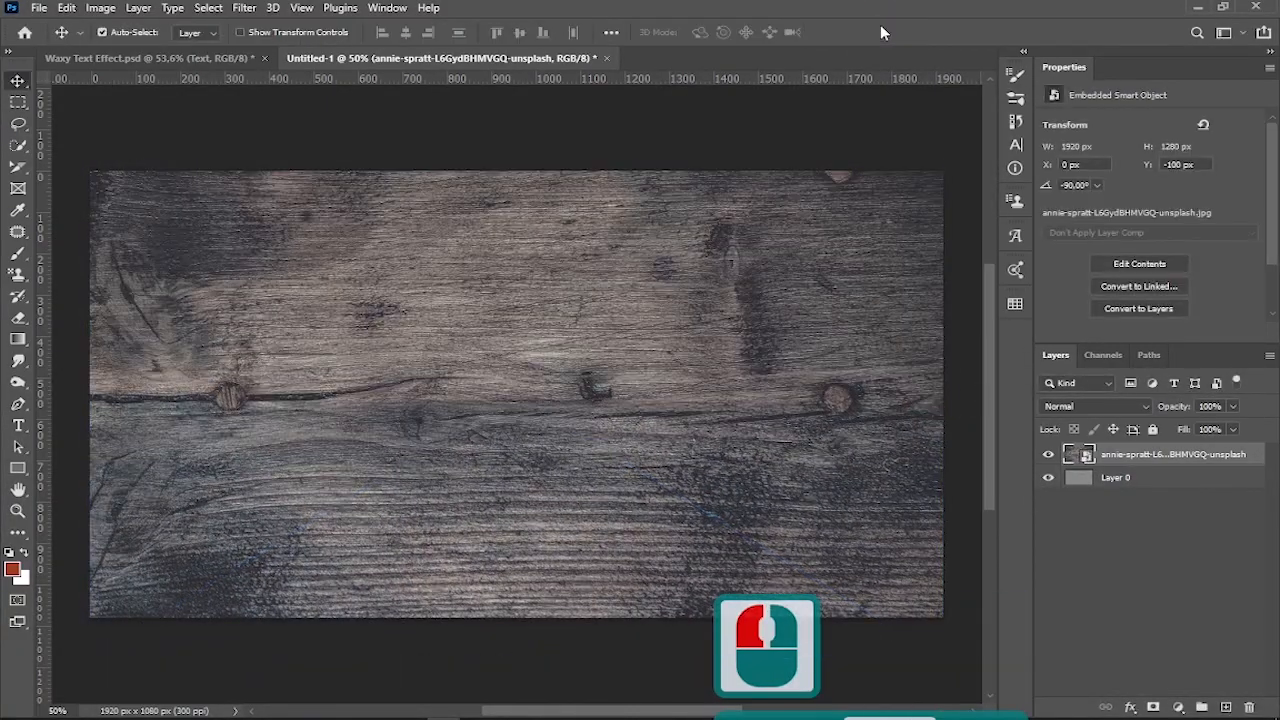
Step: Delete the grey Layer 0 beneath the wood texture
right_click(1170, 478)
click(990, 121)
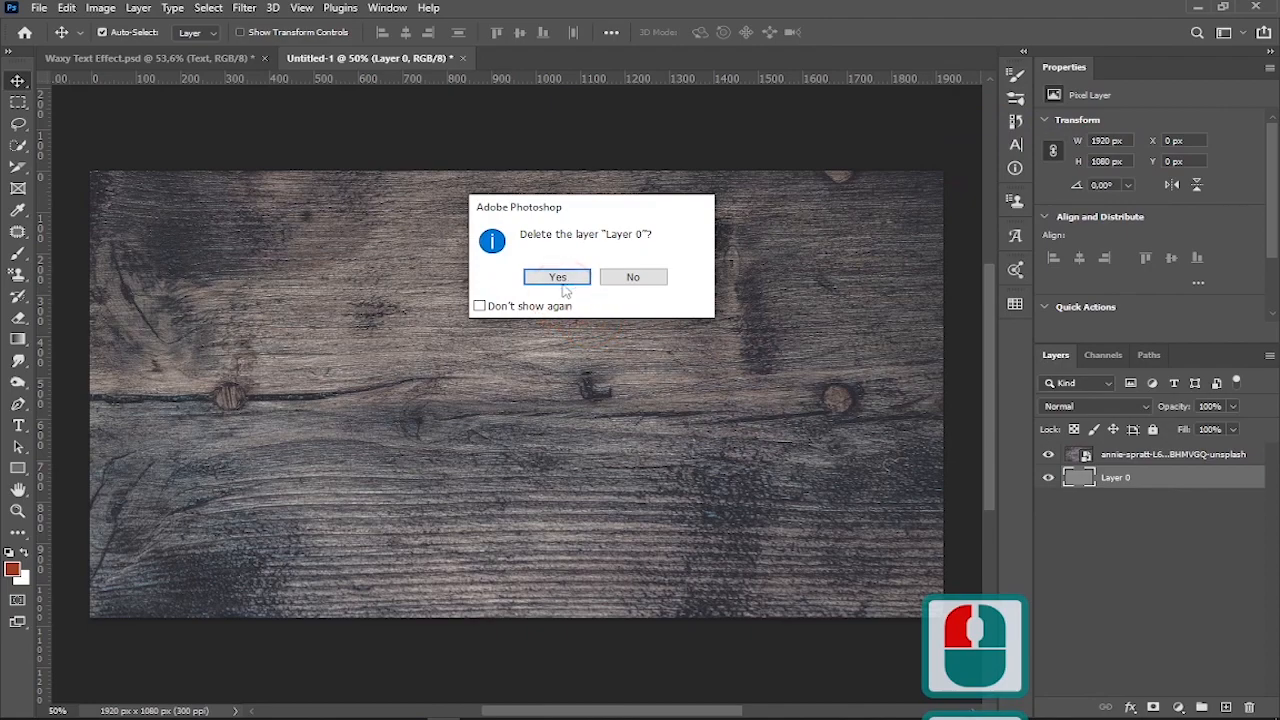
click(563, 282)
Step: Add a Levels adjustment above the wood texture with input levels 9, 1.25 and 169
click(1176, 707)
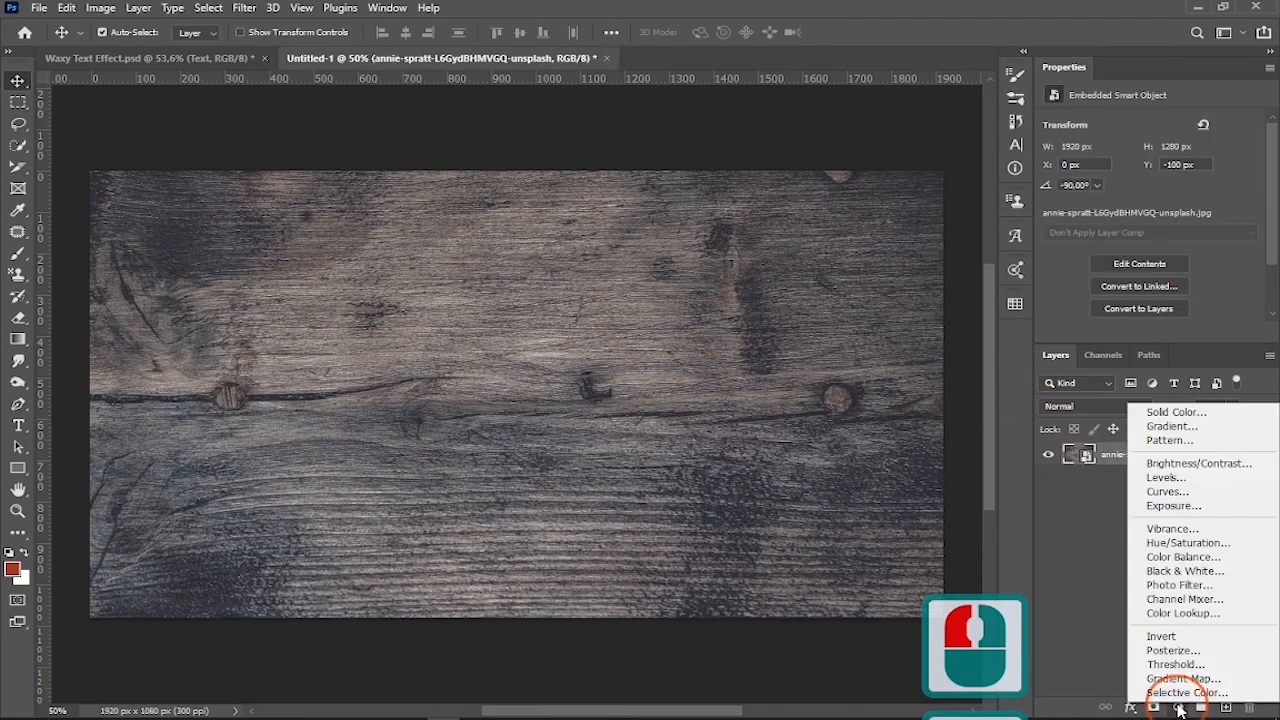
click(1193, 491)
drag(1073, 242, 1078, 242)
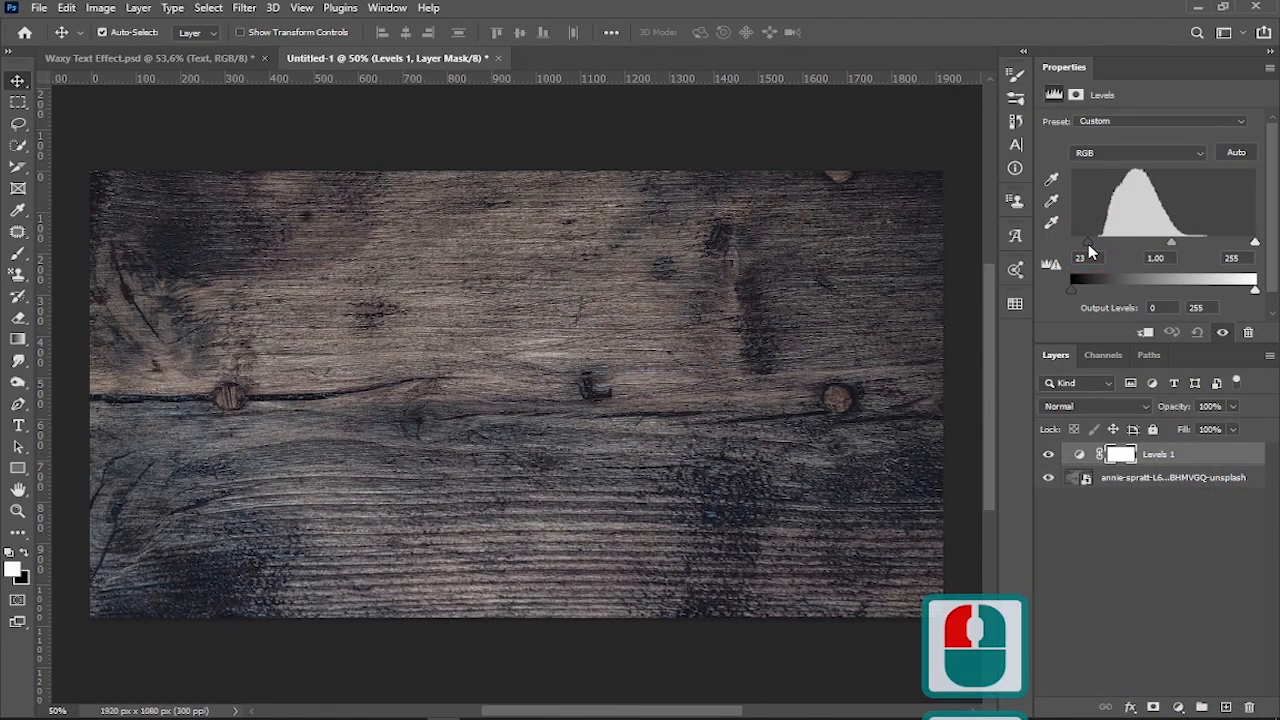
drag(1255, 242, 1127, 243)
Step: Split the Levels layer's black Blend If slider for the underlying layer to 0 / 255, and compare the wood with the adjustment hidden and shown
right_click(1167, 458)
click(1080, 34)
drag(805, 178, 1036, 168)
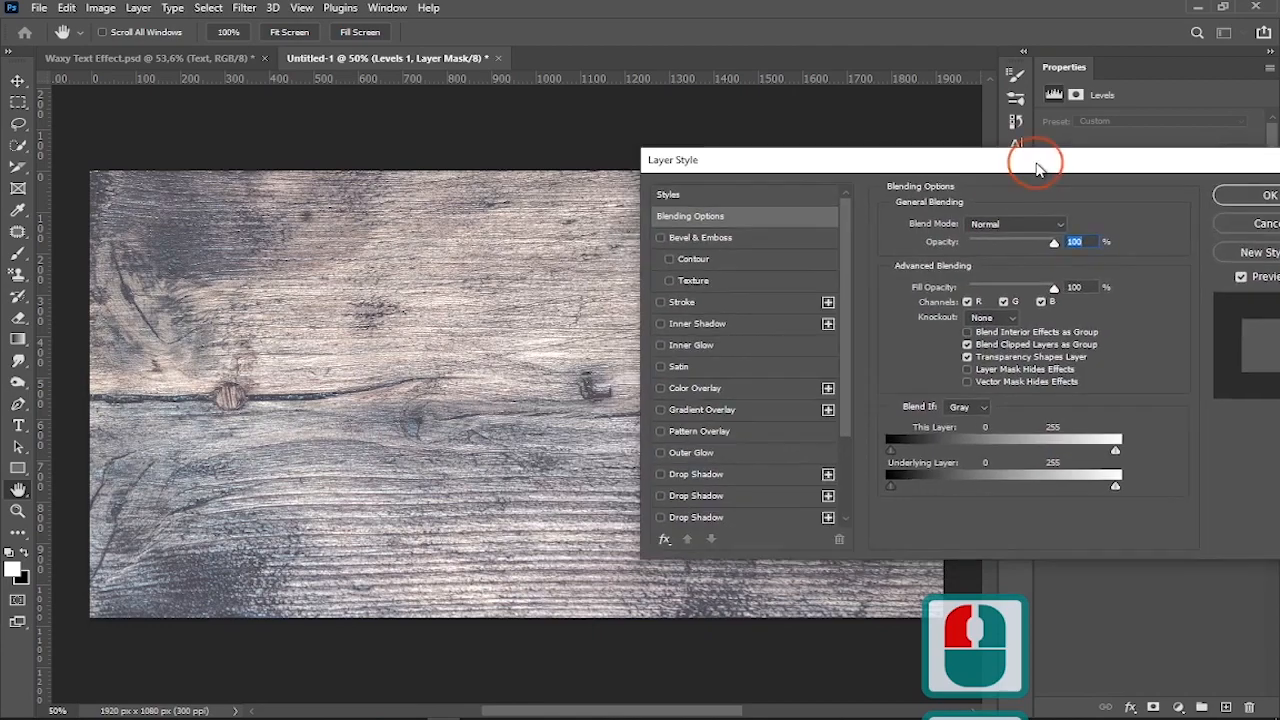
drag(891, 486, 829, 471)
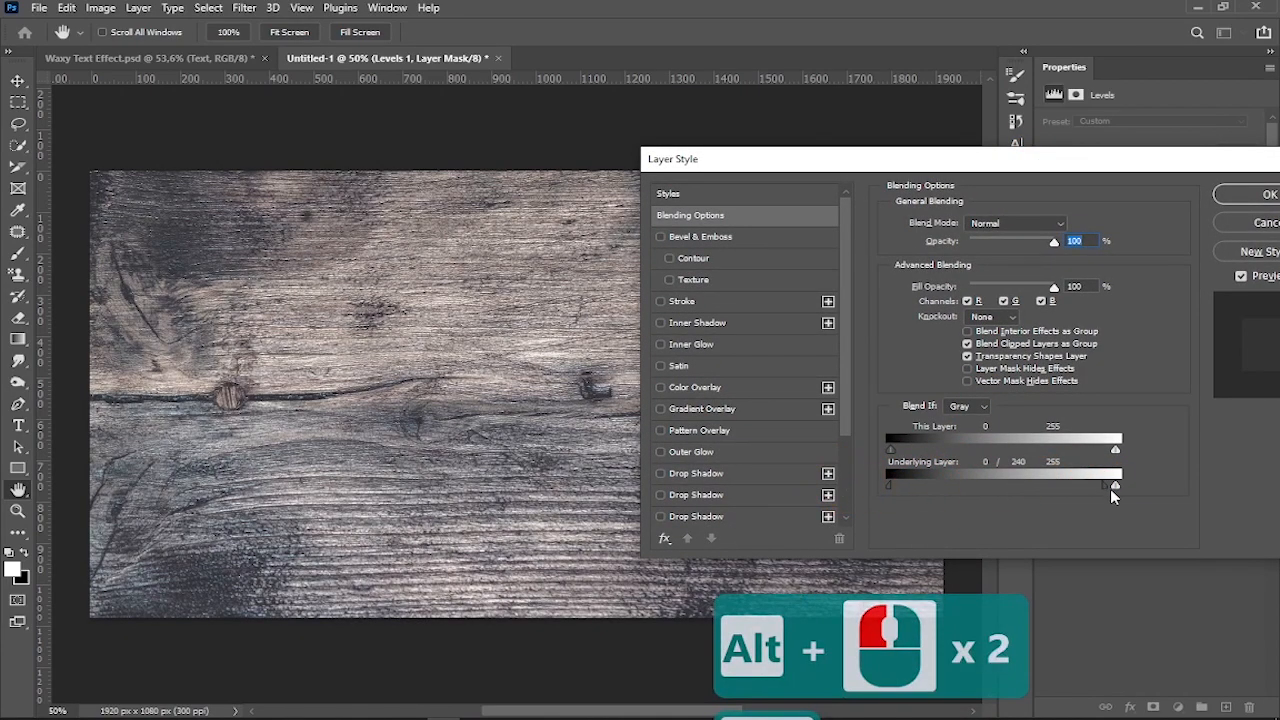
drag(1100, 489, 1115, 486)
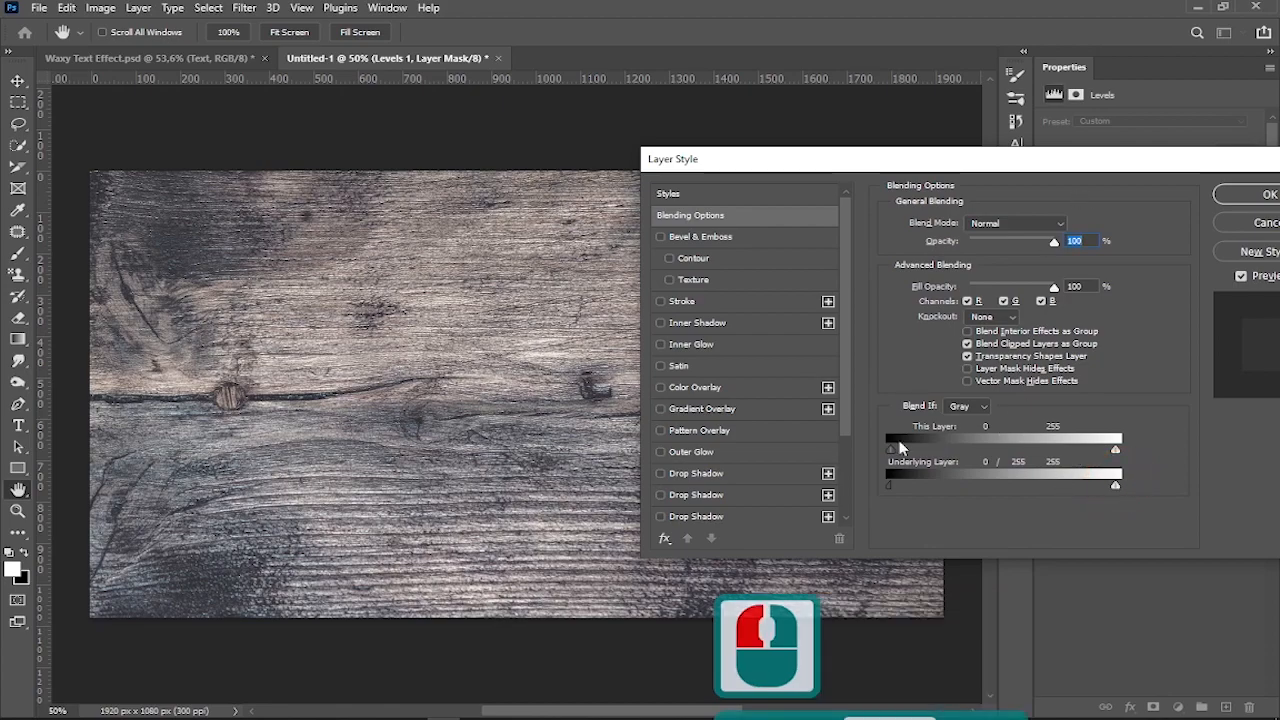
click(1254, 196)
click(1049, 456)
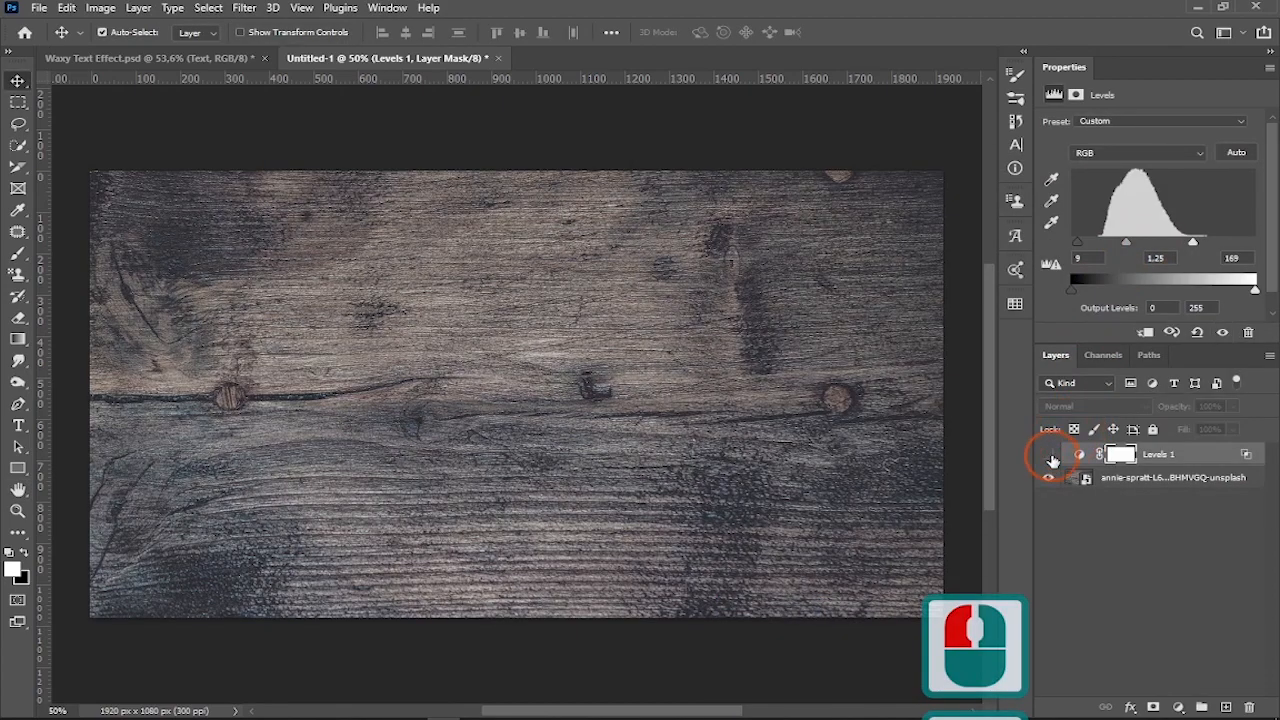
click(1049, 456)
click(1050, 458)
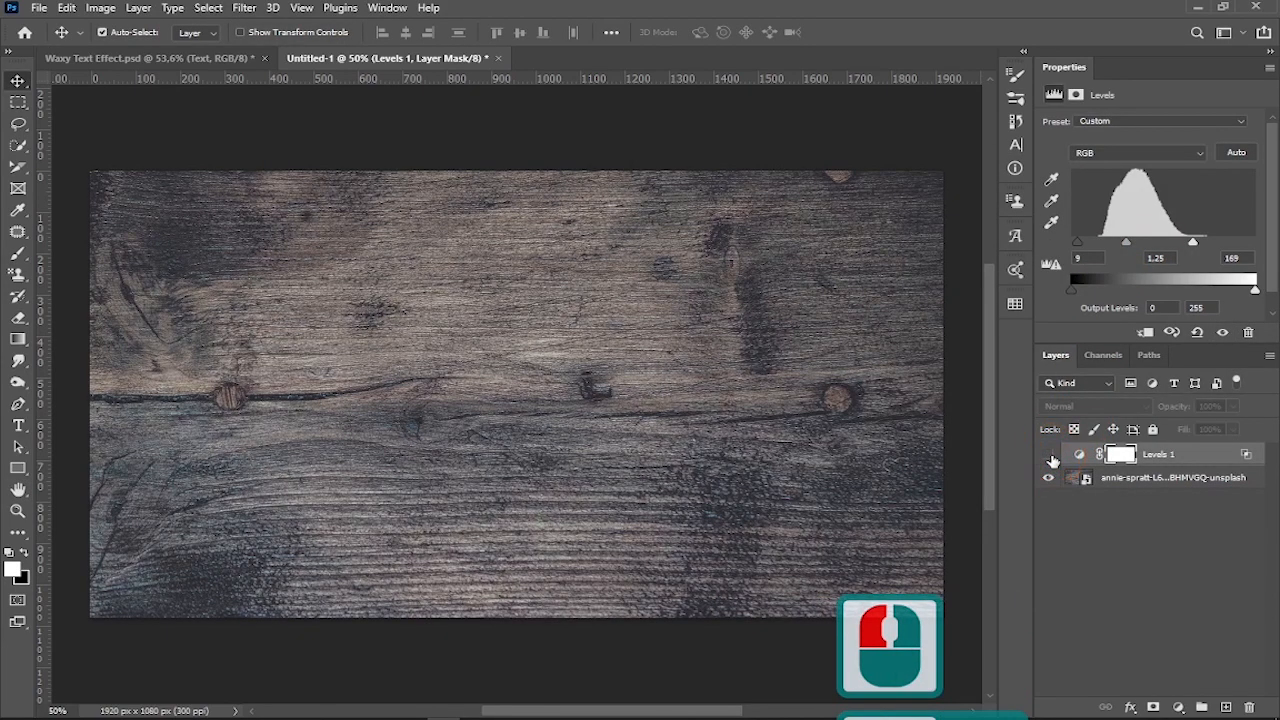
click(1050, 457)
Step: Rename the Levels adjustment layer as "Levels - Contrast"
double_click(1178, 456)
key(BackSpace)
text(- Contrast)
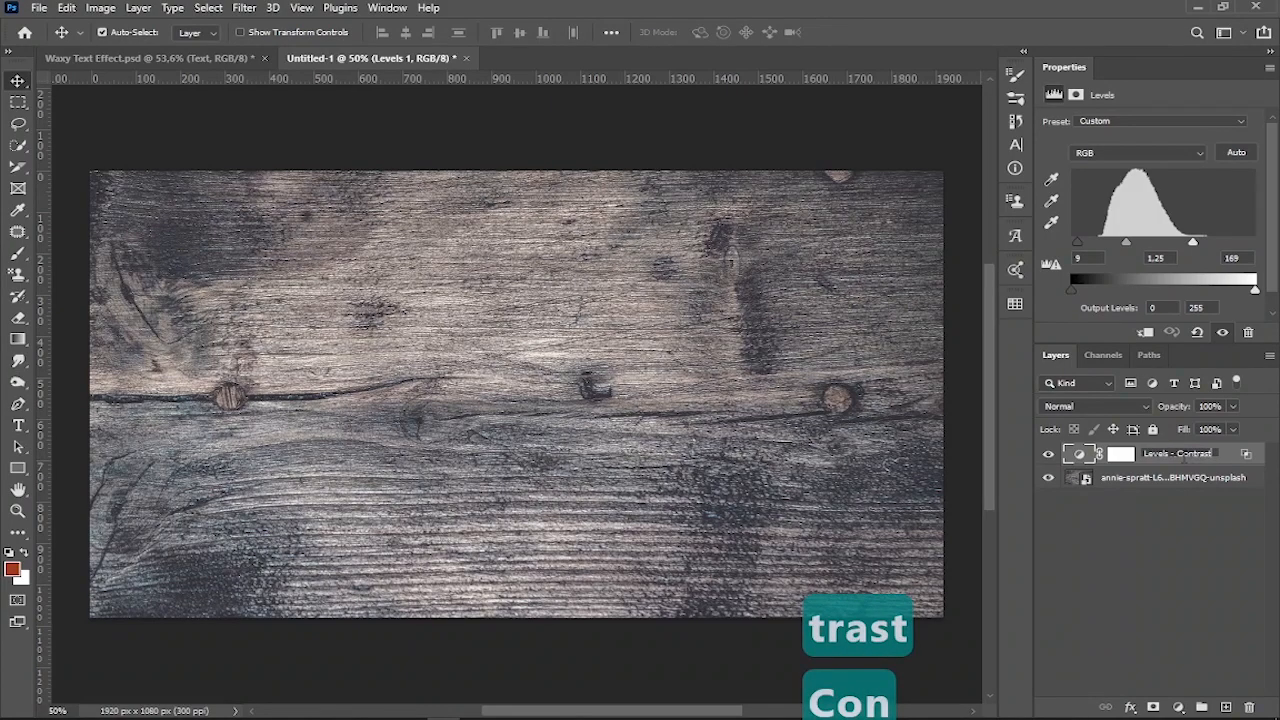
key(Return)
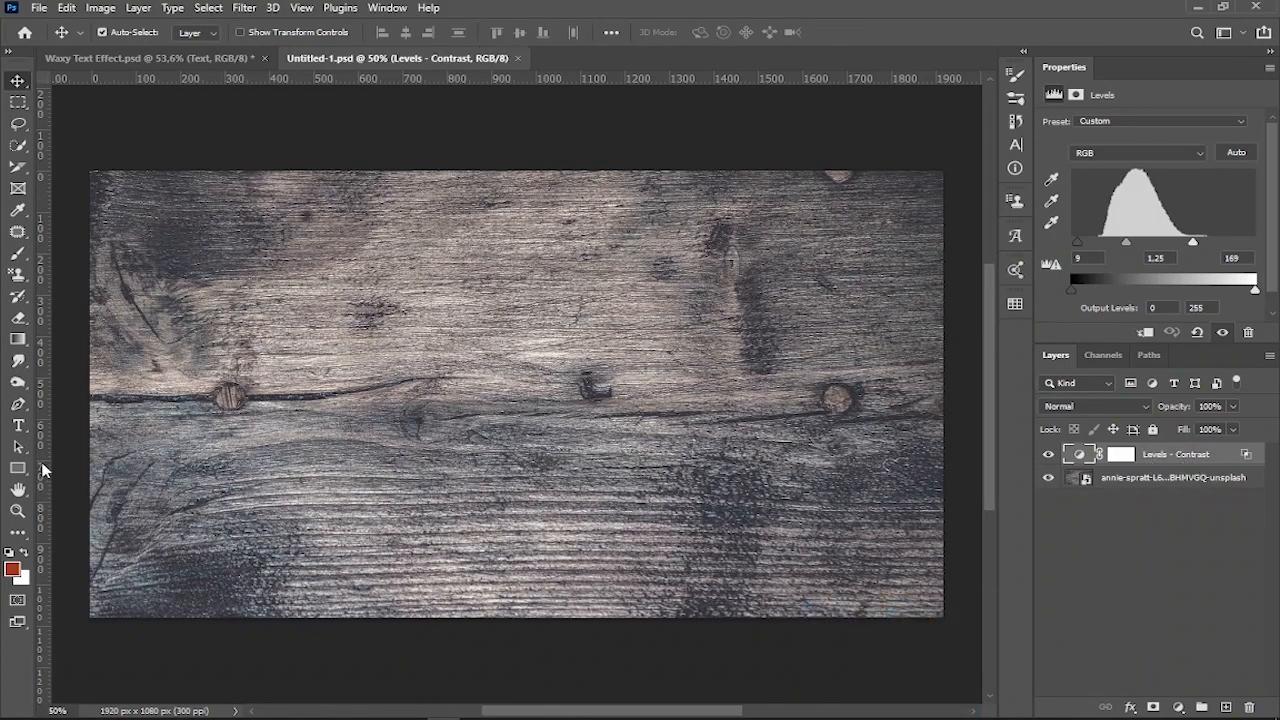
Step: Set up the Type tool with the Automania Regular font, a size of 528 pt and a white text colour
click(20, 427)
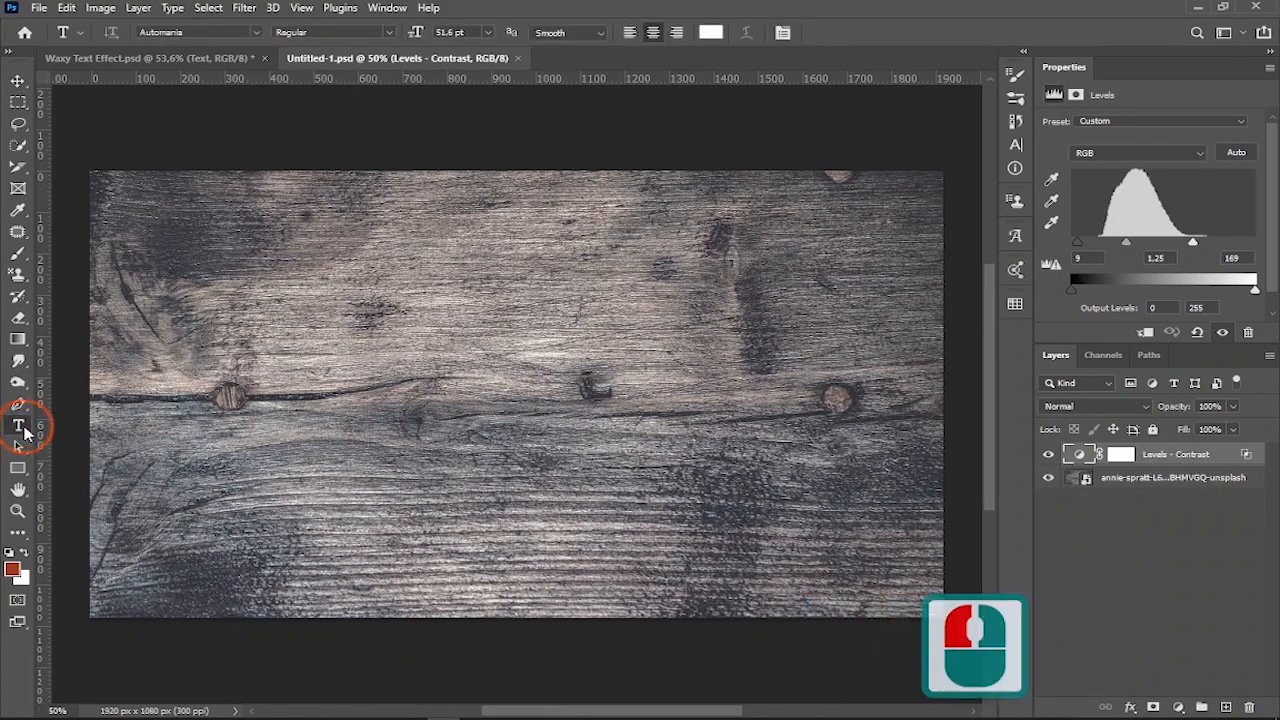
text(528)
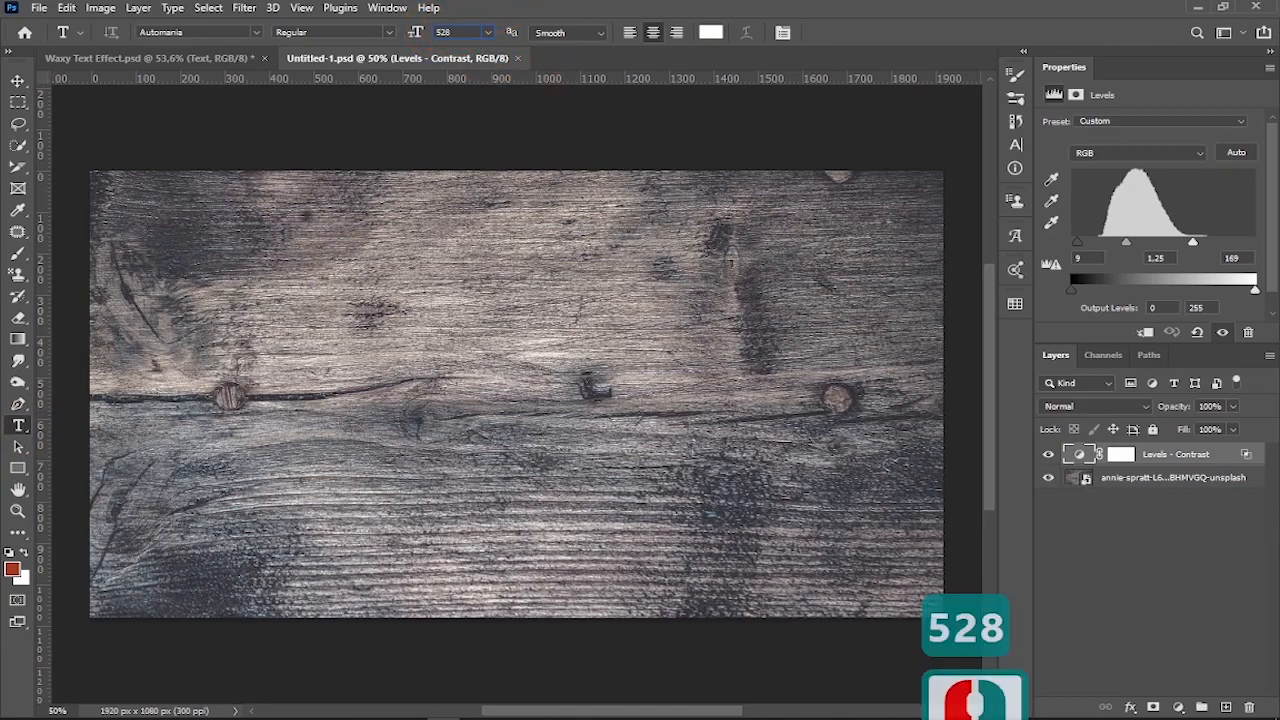
click(705, 31)
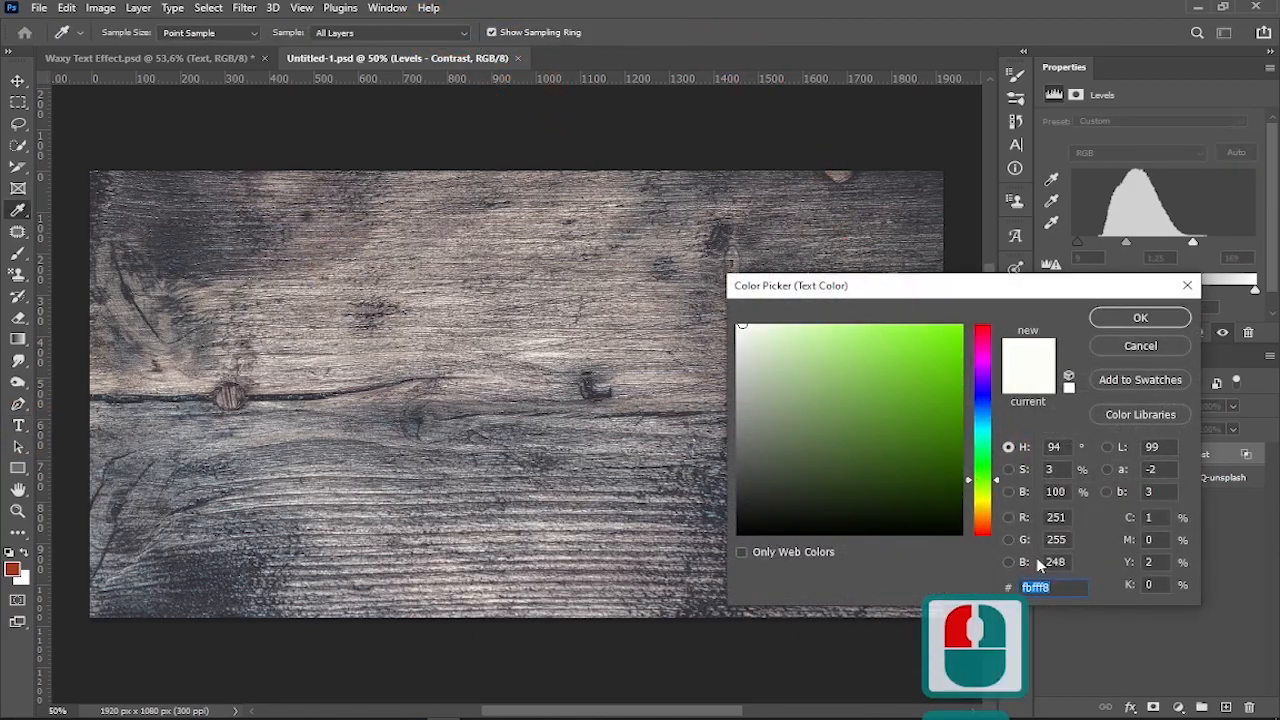
double_click(1128, 317)
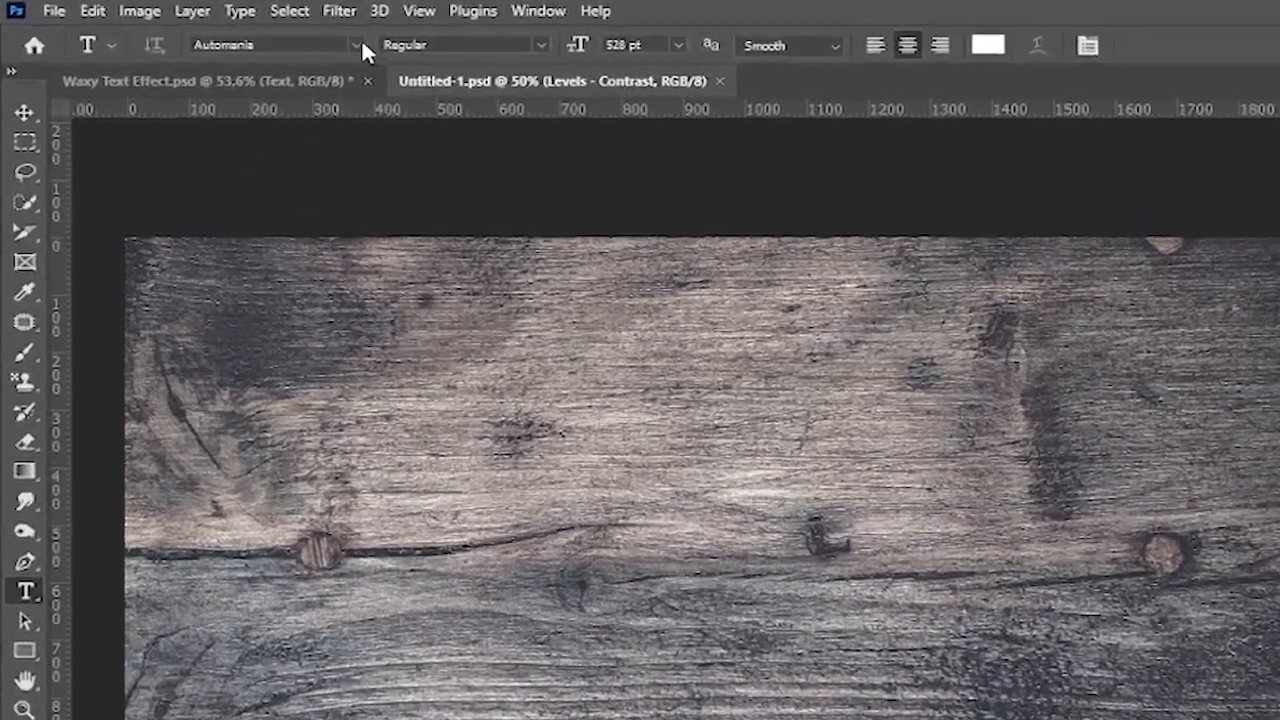
click(294, 38)
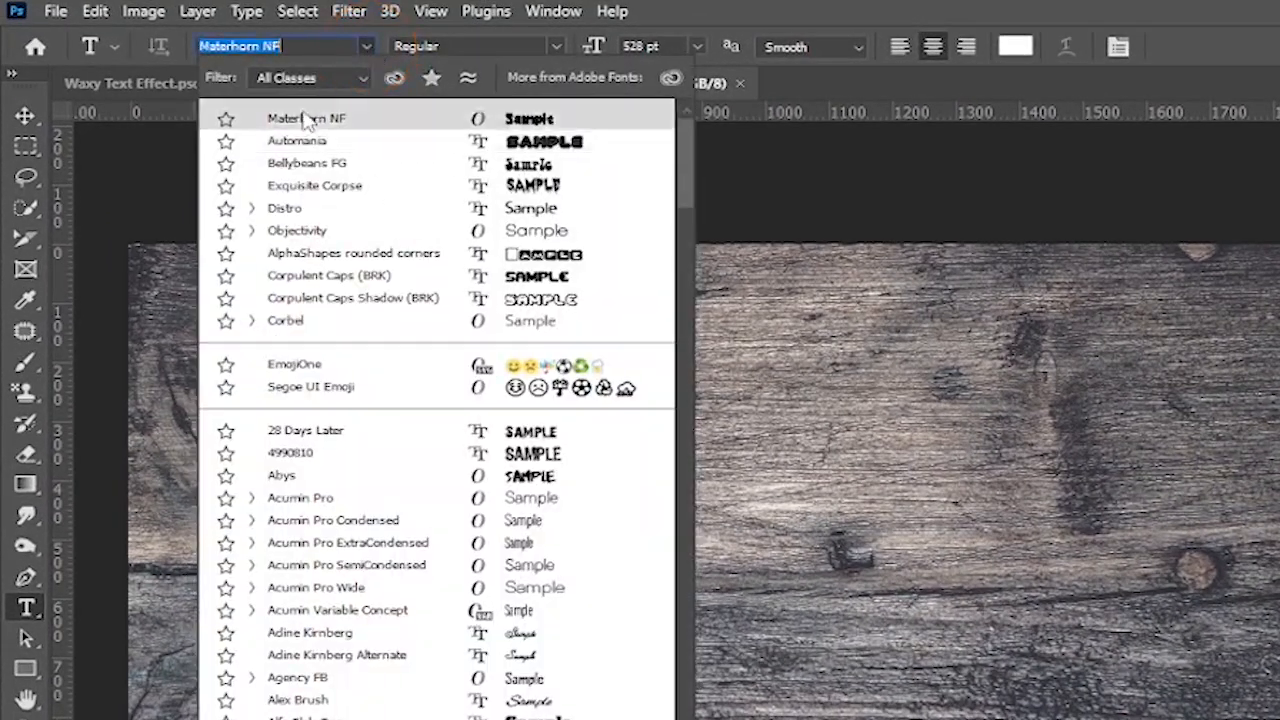
click(226, 141)
click(651, 508)
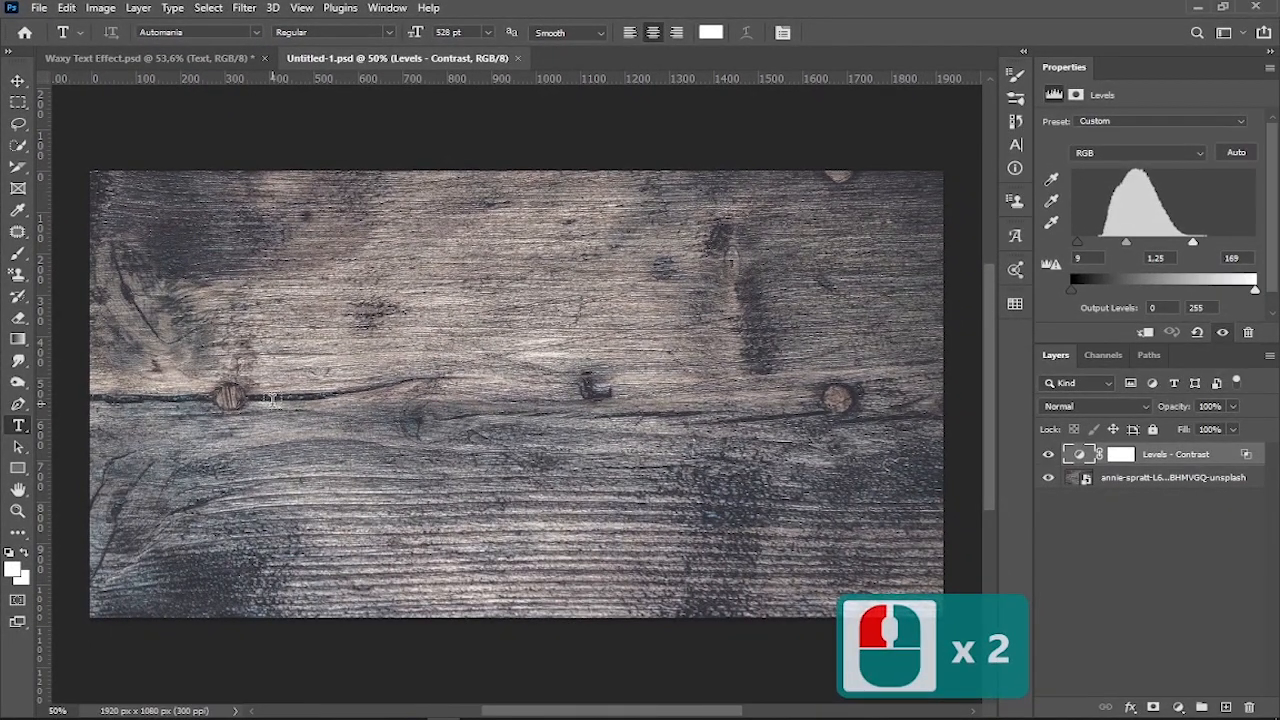
Step: Add the text "WAXY" on the canvas over the wood background
click(271, 399)
text(WAXY)
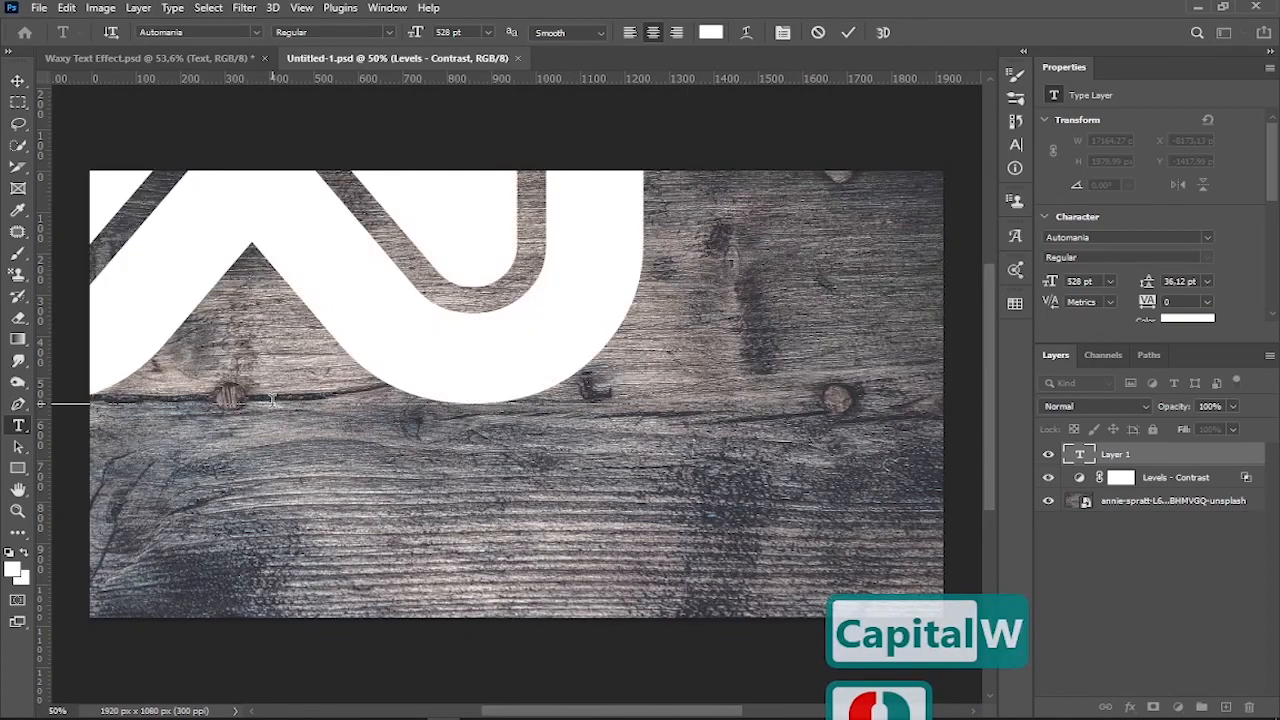
click(848, 32)
Step: Reduce the WAXY text's font size to 369 pt
double_click(890, 472)
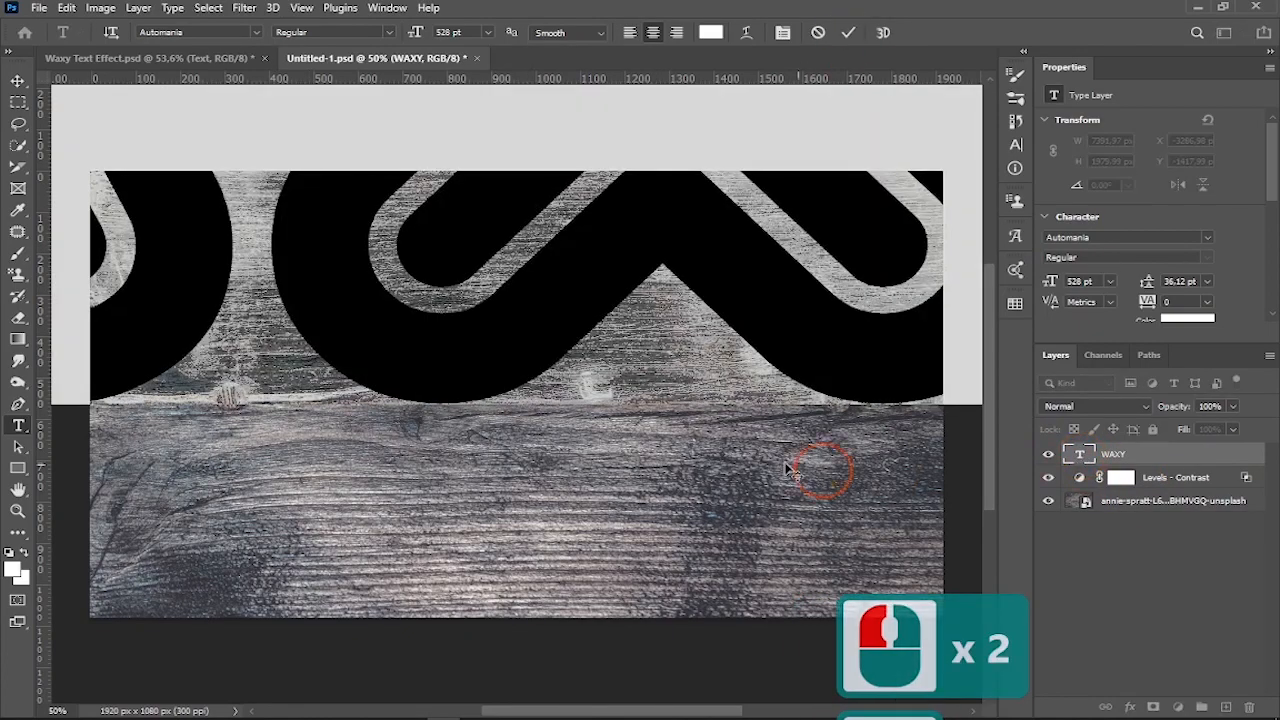
drag(415, 32, 288, 45)
double_click(288, 45)
click(846, 34)
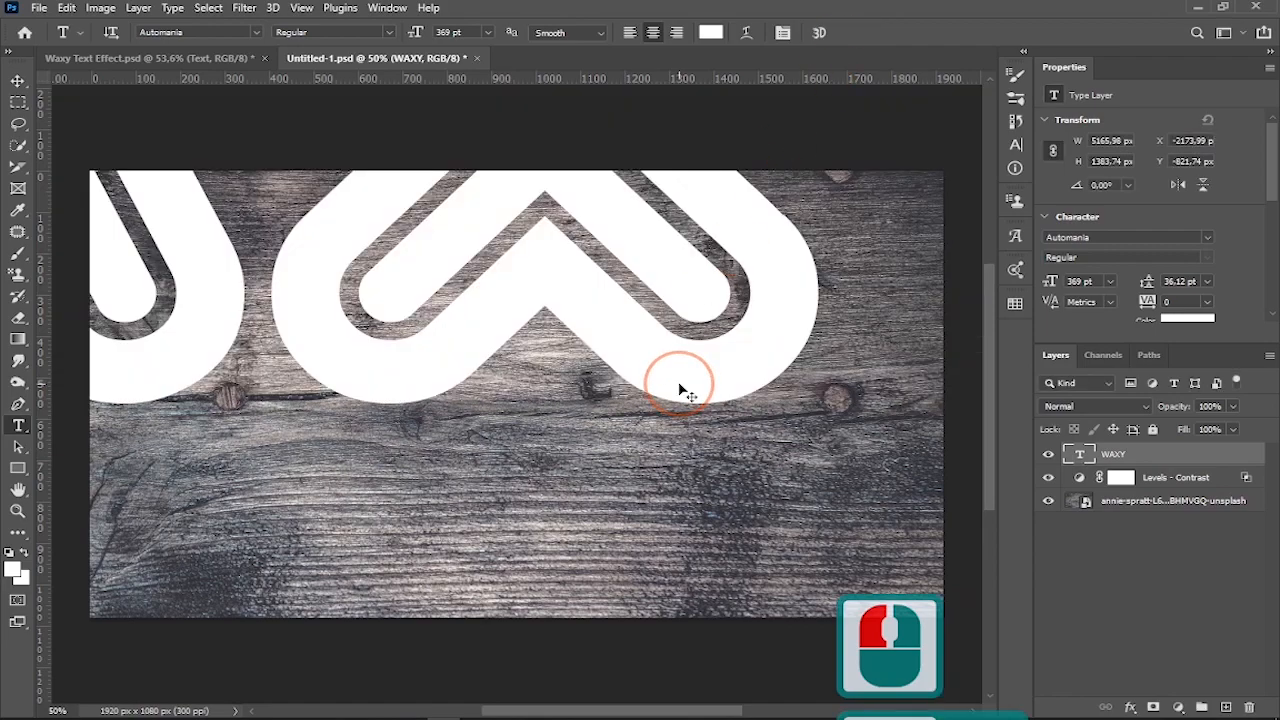
Step: Scale the WAXY text down to about 1668 px wide with Free Transform and position it inside the canvas
key(ctrl+t)
drag(271, 400, 878, 400)
drag(656, 420, 672, 440)
click(880, 33)
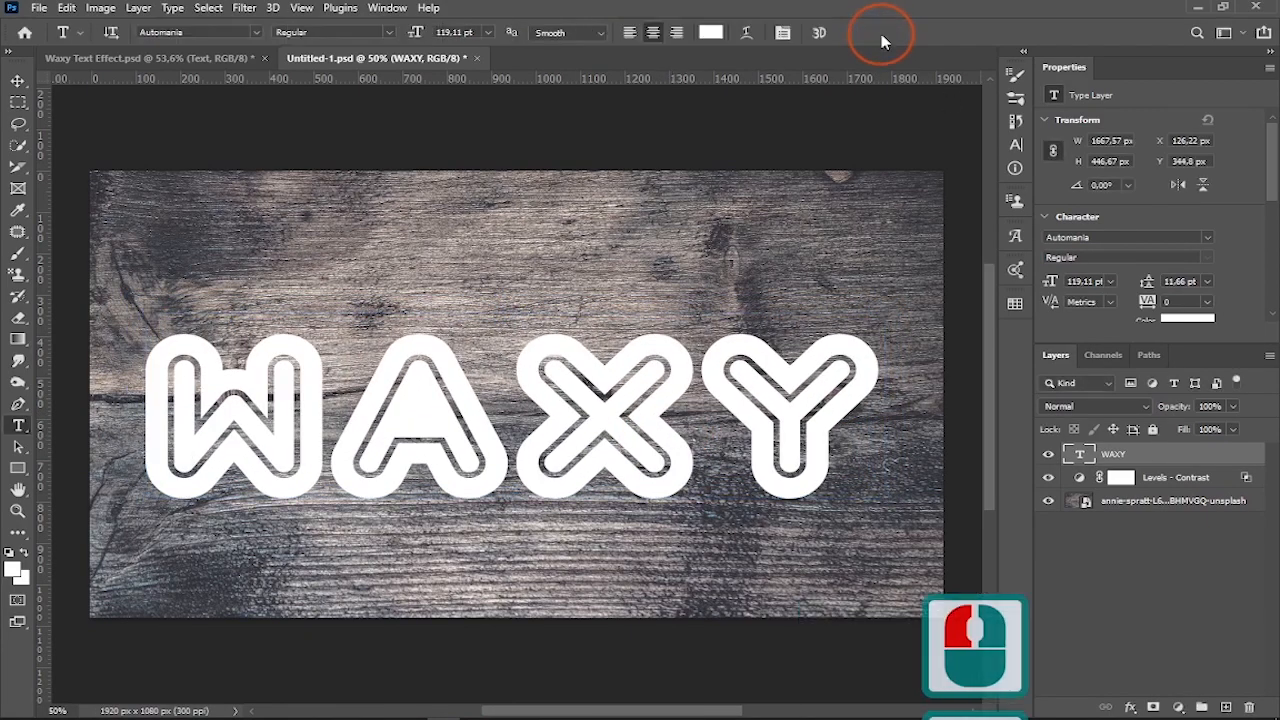
Step: Set the WAXY text's font size to 120 pt
double_click(1067, 459)
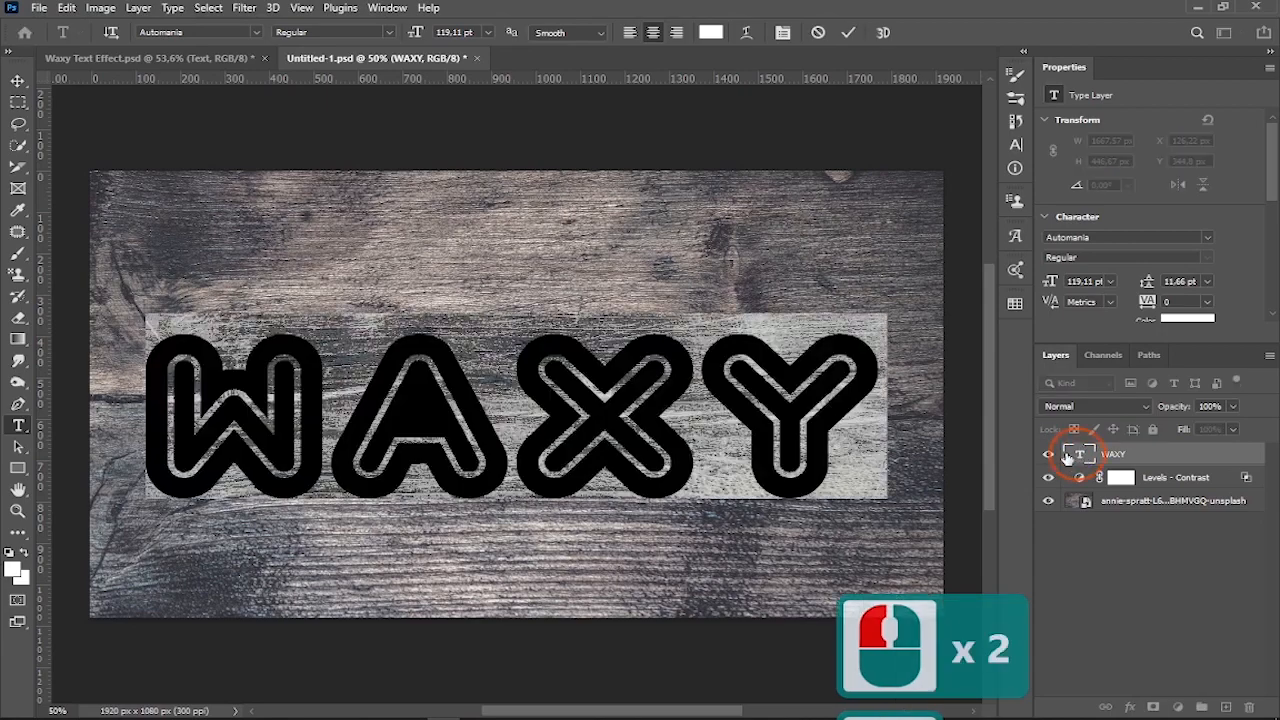
click(455, 32)
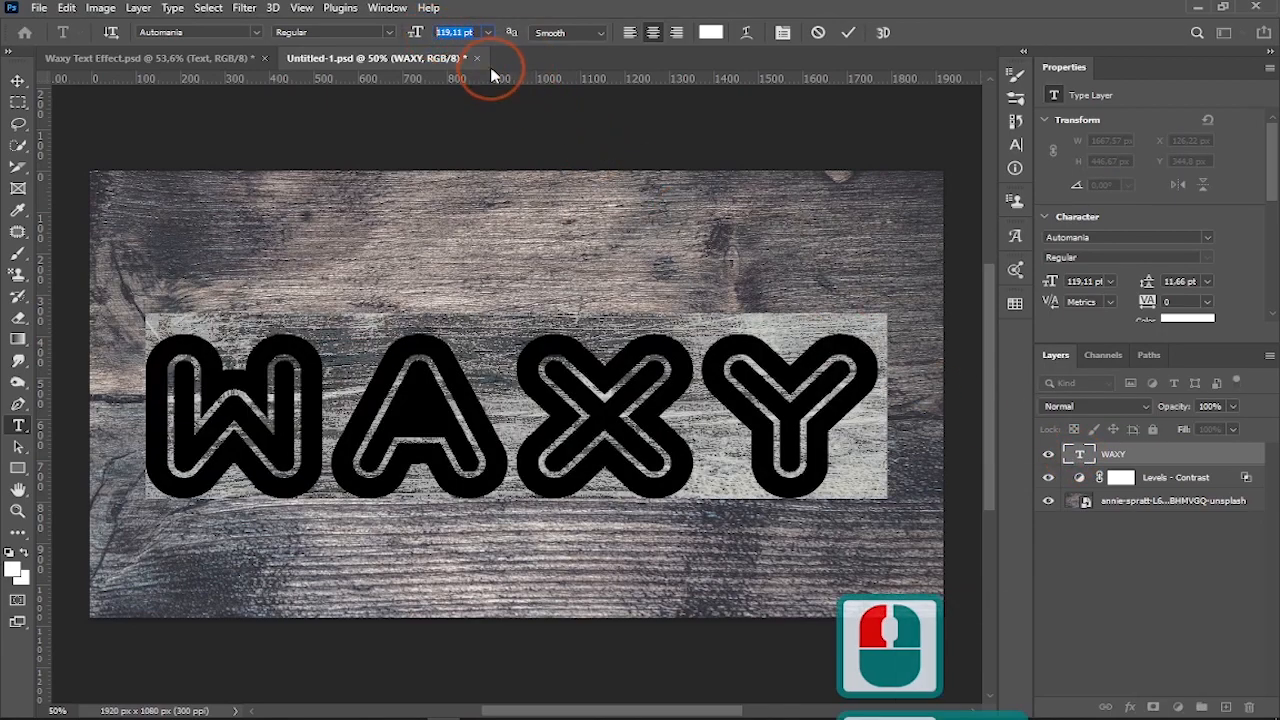
text(120)
click(849, 33)
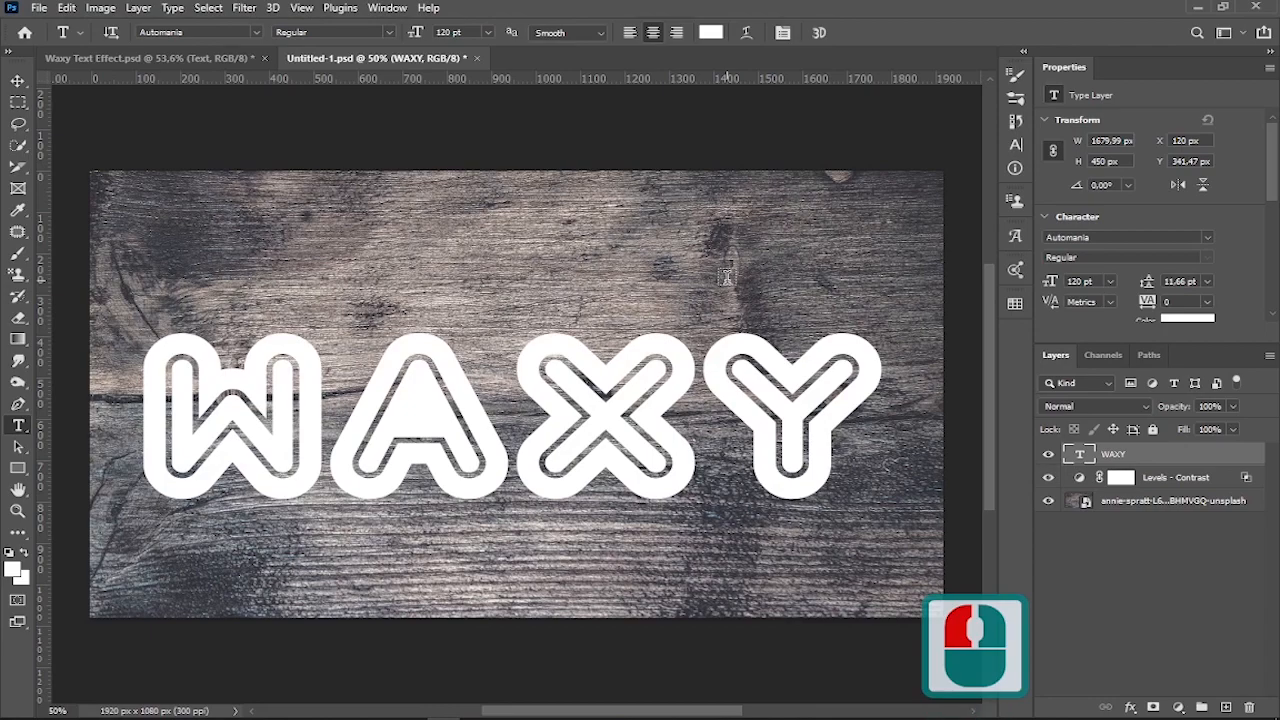
Step: Centre the WAXY text layer on the canvas by aligning it to a full-canvas selection, and clear the selection
key(ctrl+a)
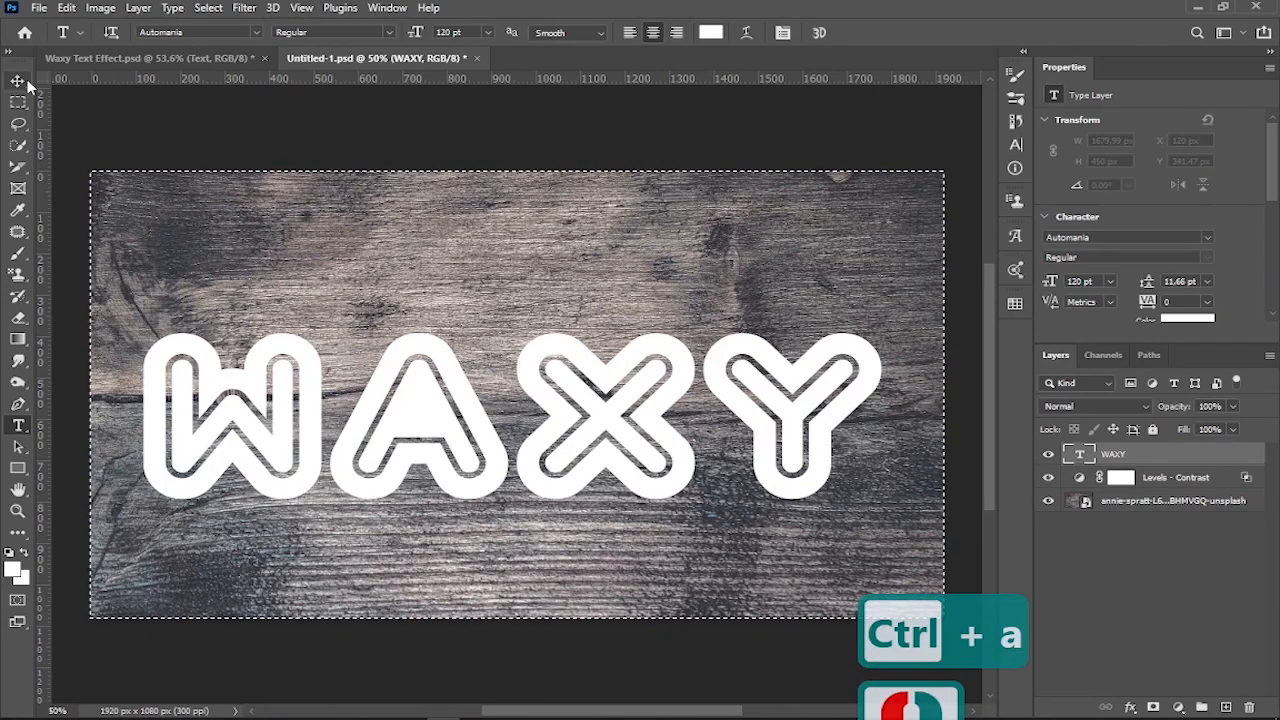
key(v)
click(519, 32)
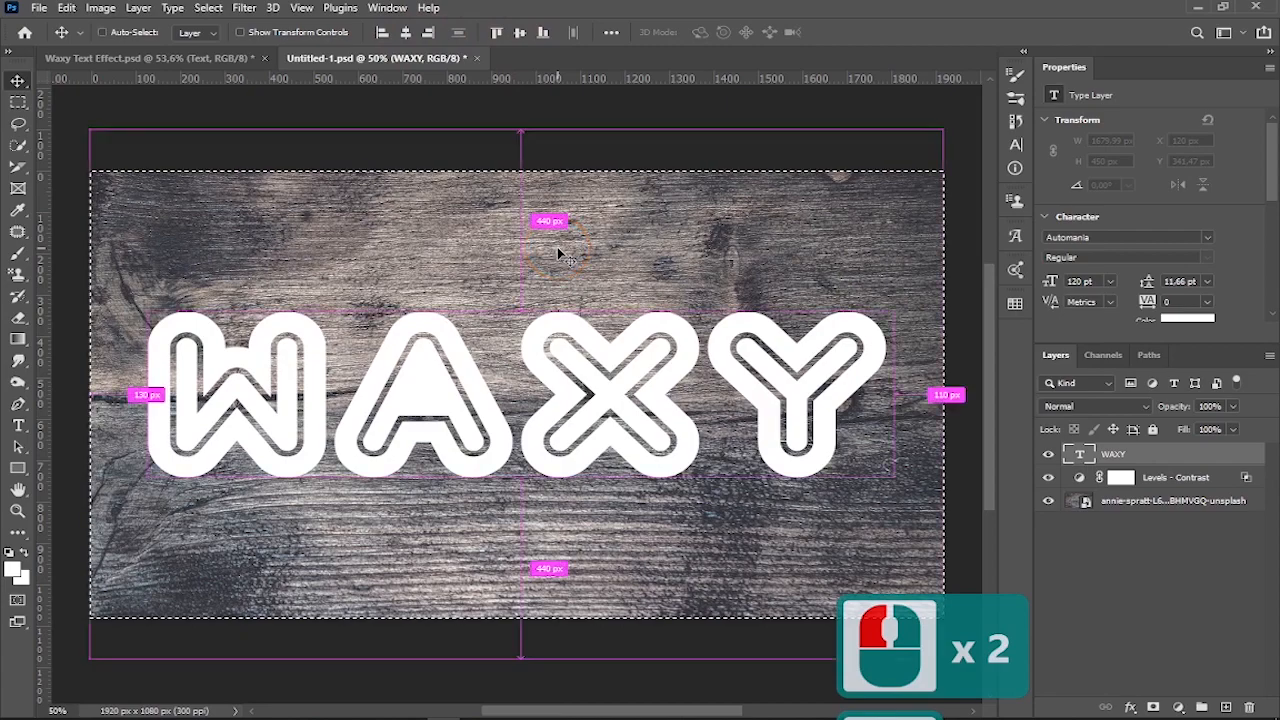
key(ctrl+d)
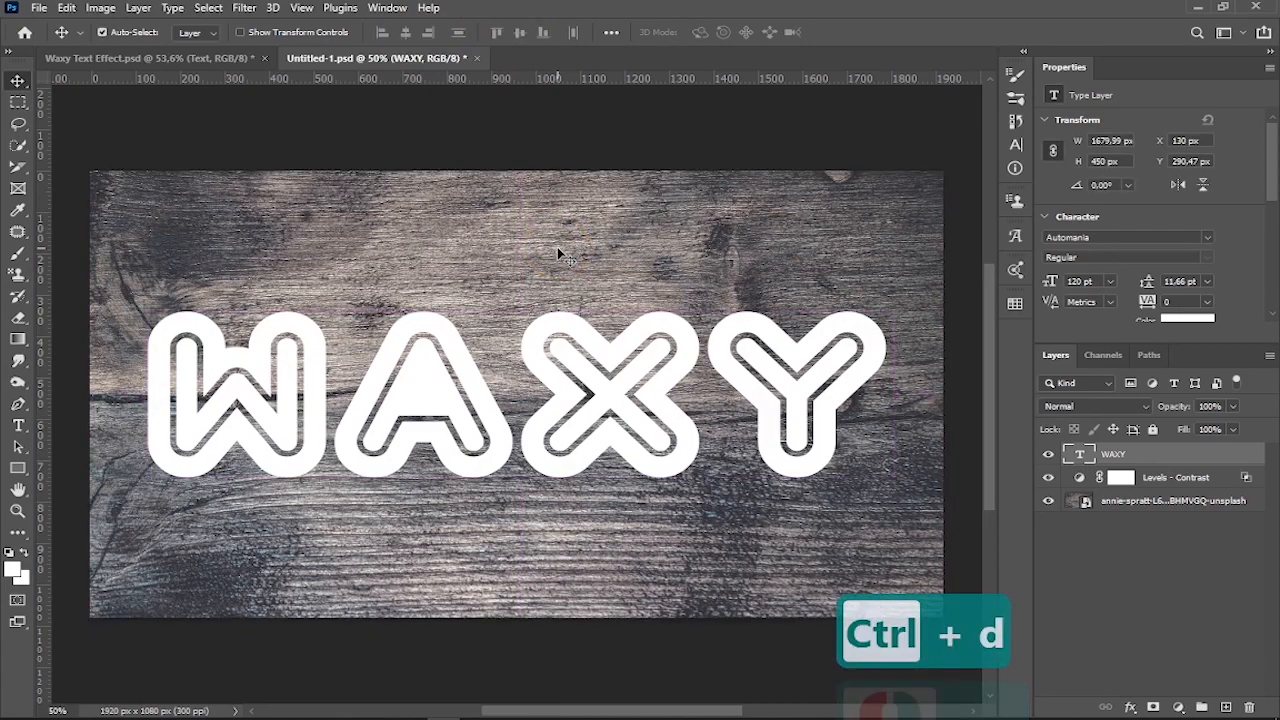
Step: Convert the WAXY text layer to a smart object and rename it "pLACEHOLDER"
right_click(1157, 466)
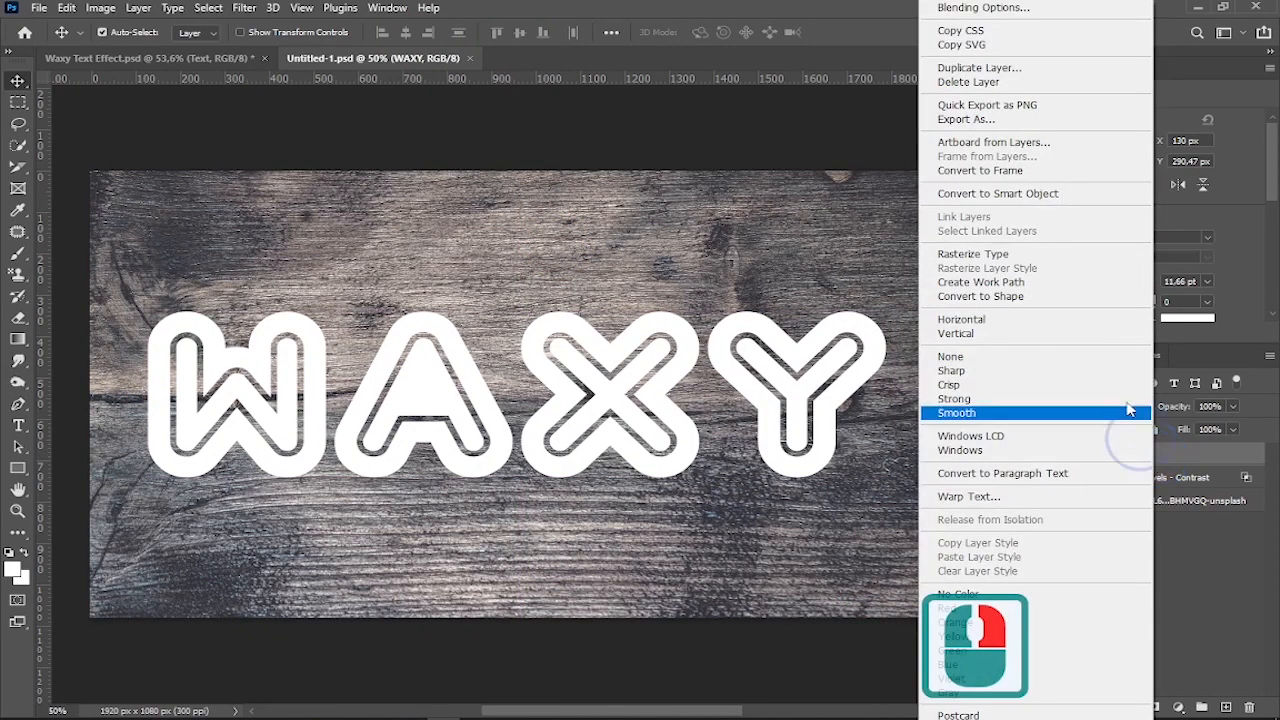
click(1075, 193)
double_click(1122, 456)
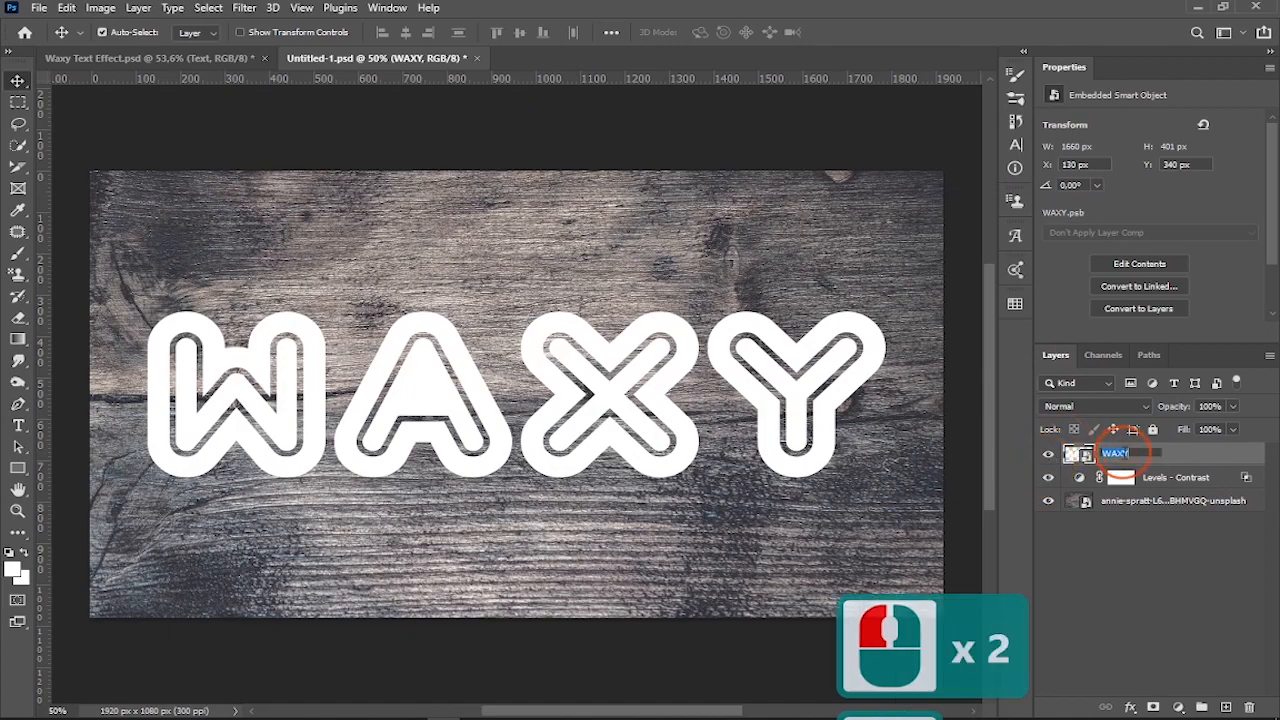
text(pLACEHOLDER)
key(Return)
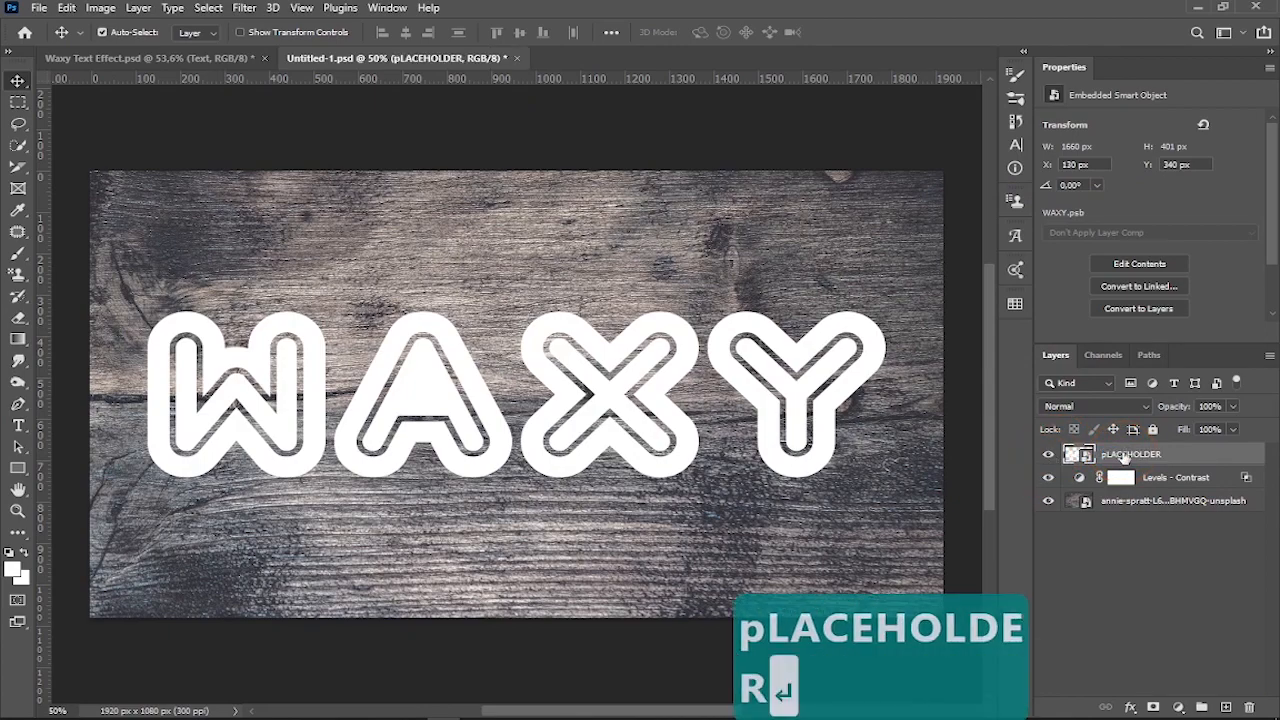
Step: Rename the text's smart object layer to "Placeholder"
double_click(1133, 455)
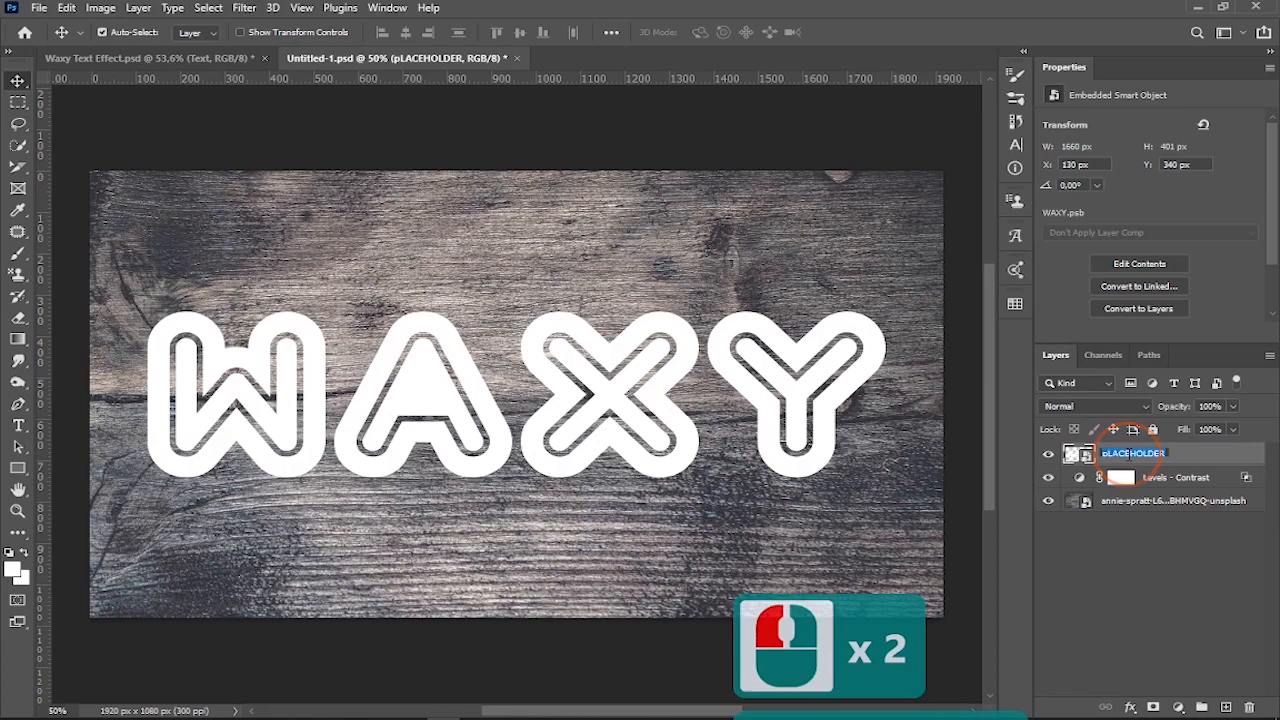
key(Caps_Lock)
text(Placeholder)
key(Return)
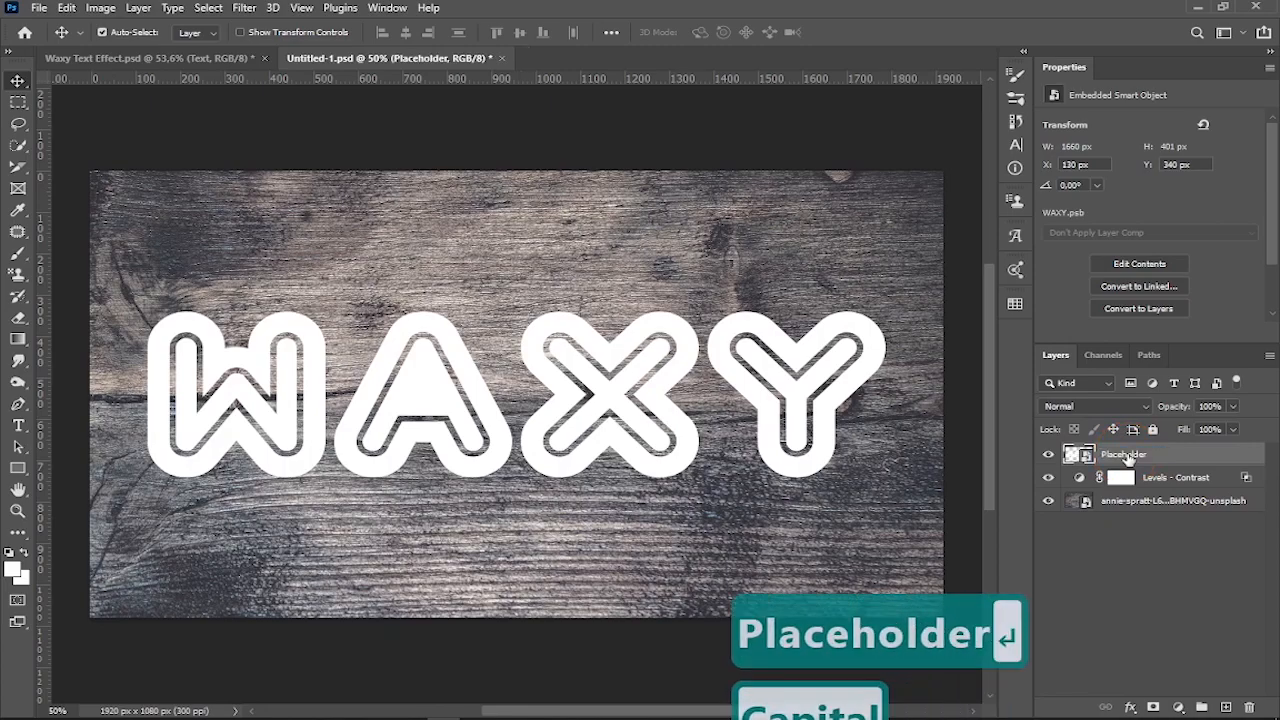
Step: Add a Bevel & Emboss to the Placeholder layer with Inner Bevel style, Smooth technique, 220% depth and 20 px size
right_click(1128, 458)
click(990, 14)
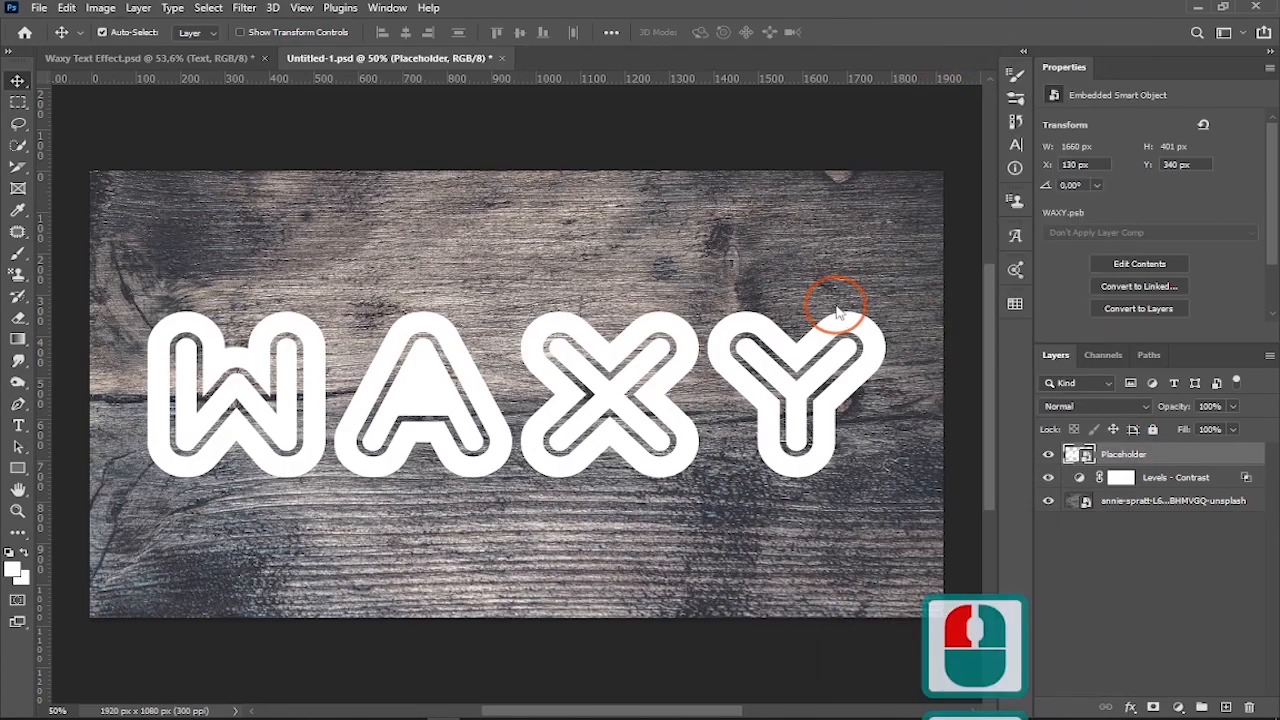
click(630, 237)
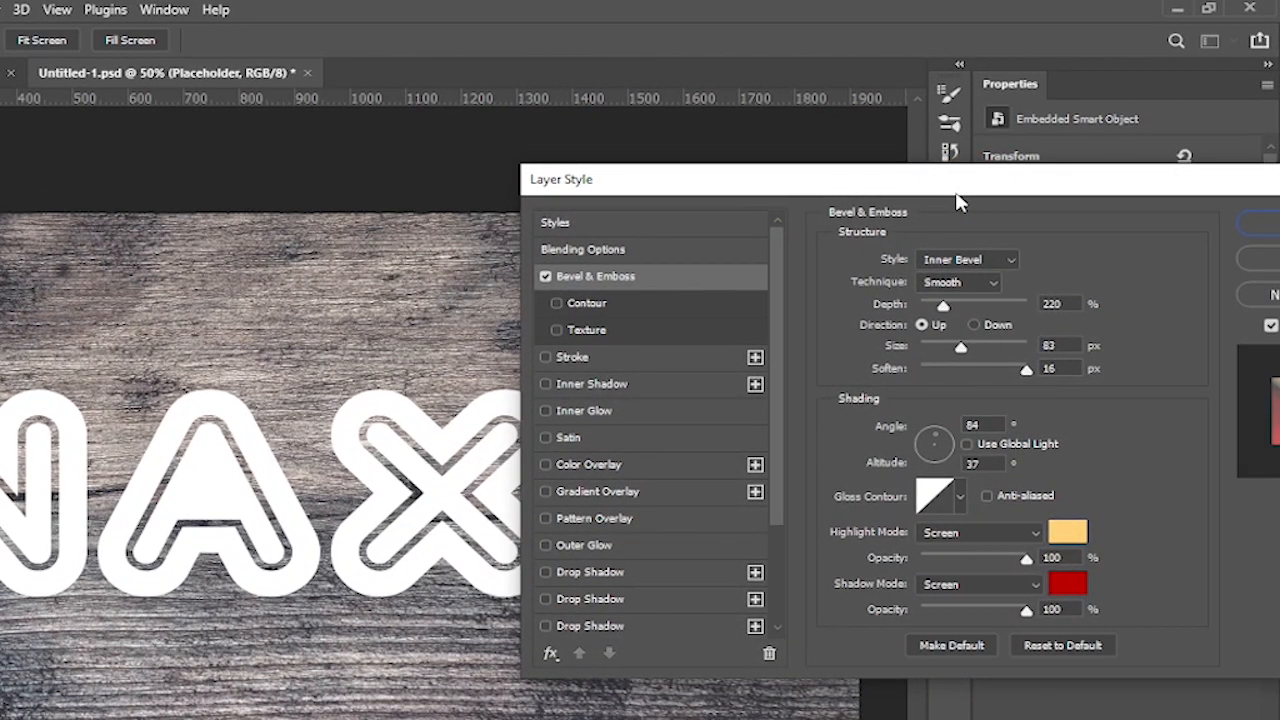
click(979, 262)
click(970, 261)
click(960, 282)
click(1061, 291)
key(Tab)
key(Tab)
key(Tab)
click(1110, 402)
text(20)
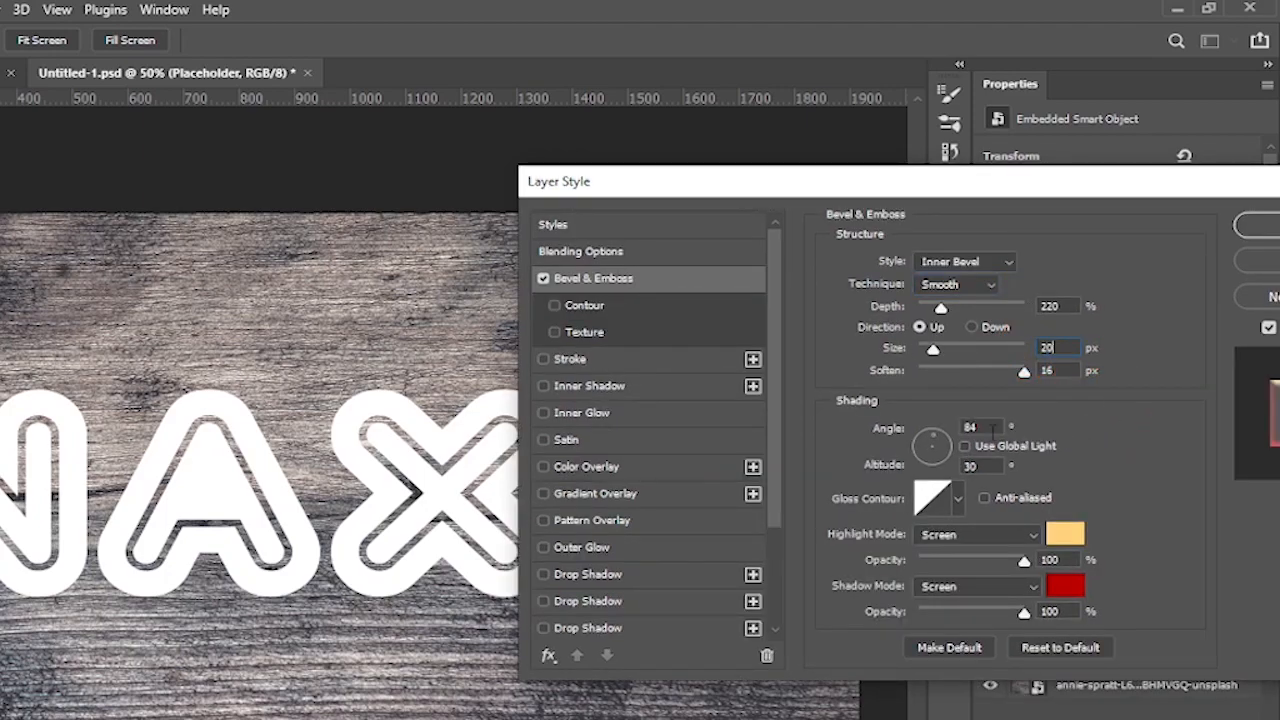
Step: Shade the bevel with global light at a 90° angle and set its altitude to 30°
drag(960, 428, 1040, 448)
drag(1035, 190, 890, 180)
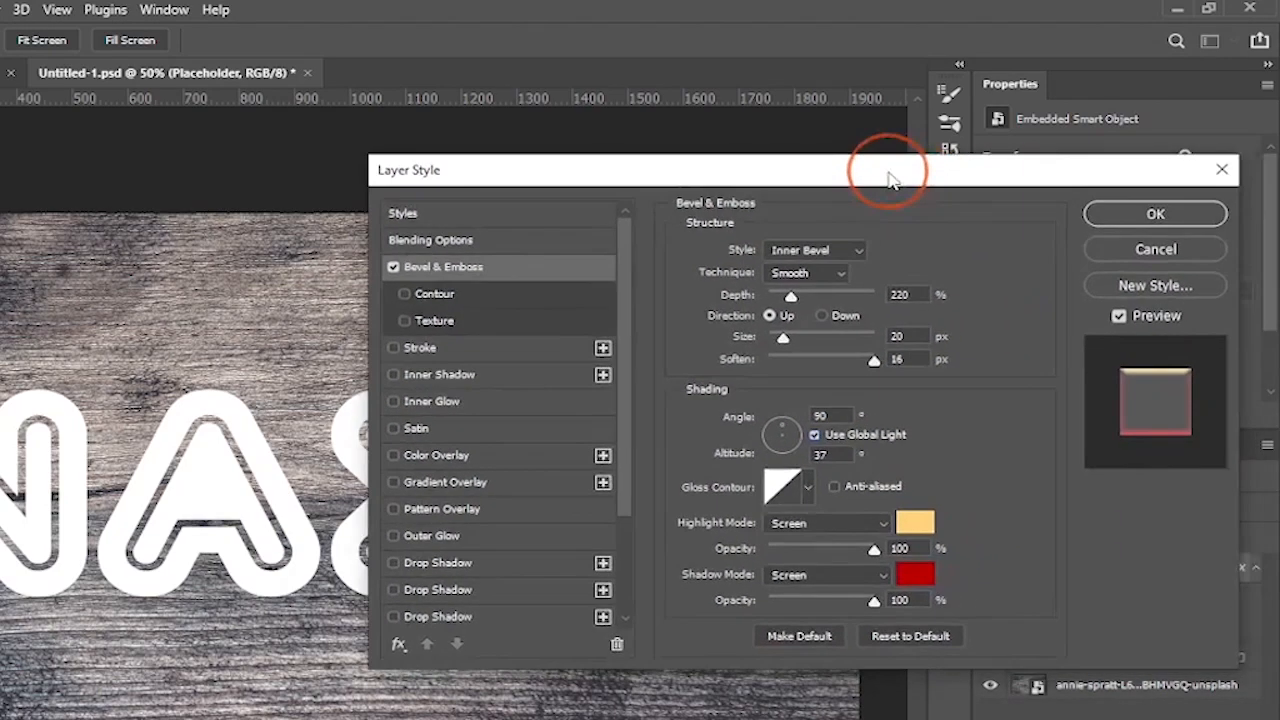
double_click(822, 454)
text(30)
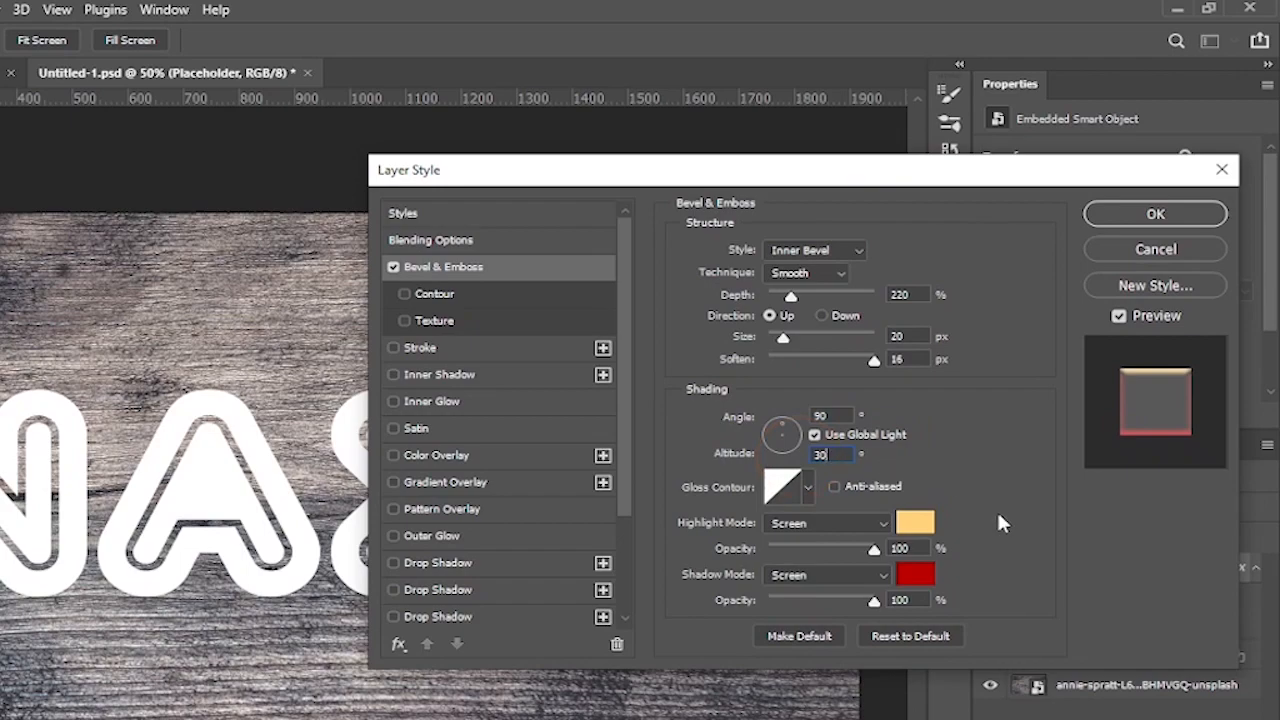
Step: Check the Bevel & Emboss highlight and shadow colours
click(928, 521)
drag(993, 375, 1039, 363)
click(1078, 712)
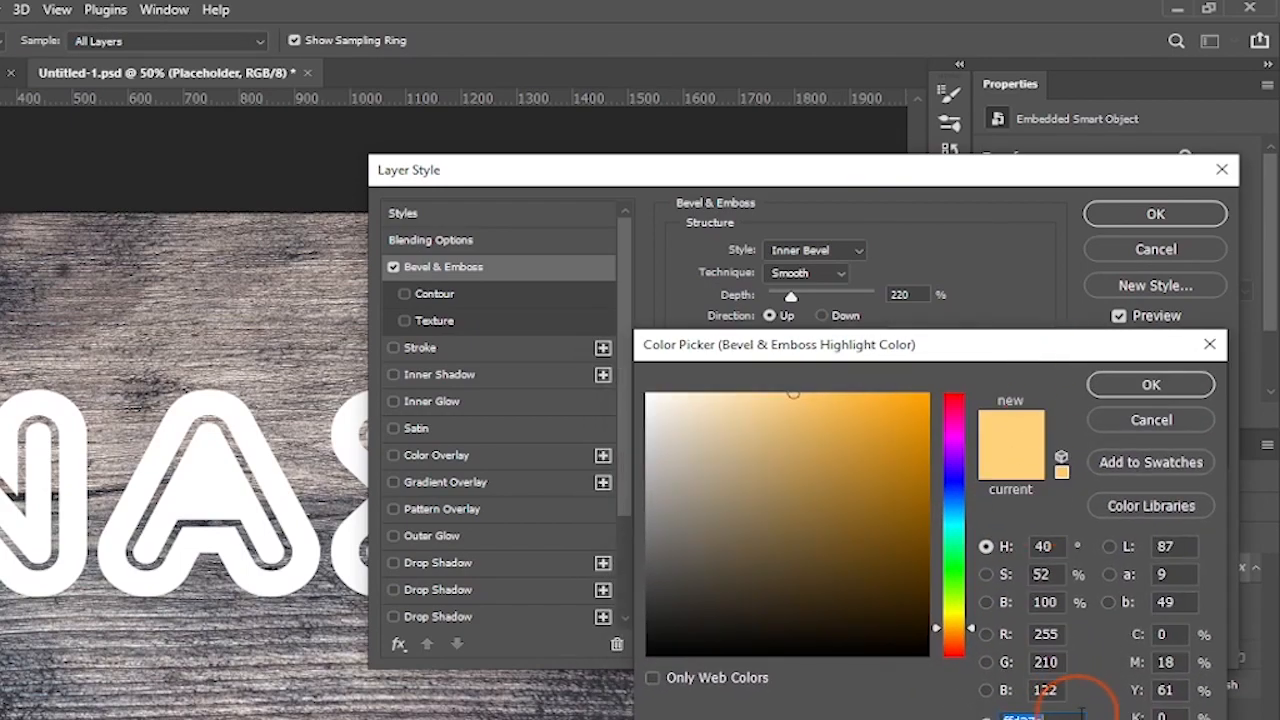
click(1151, 384)
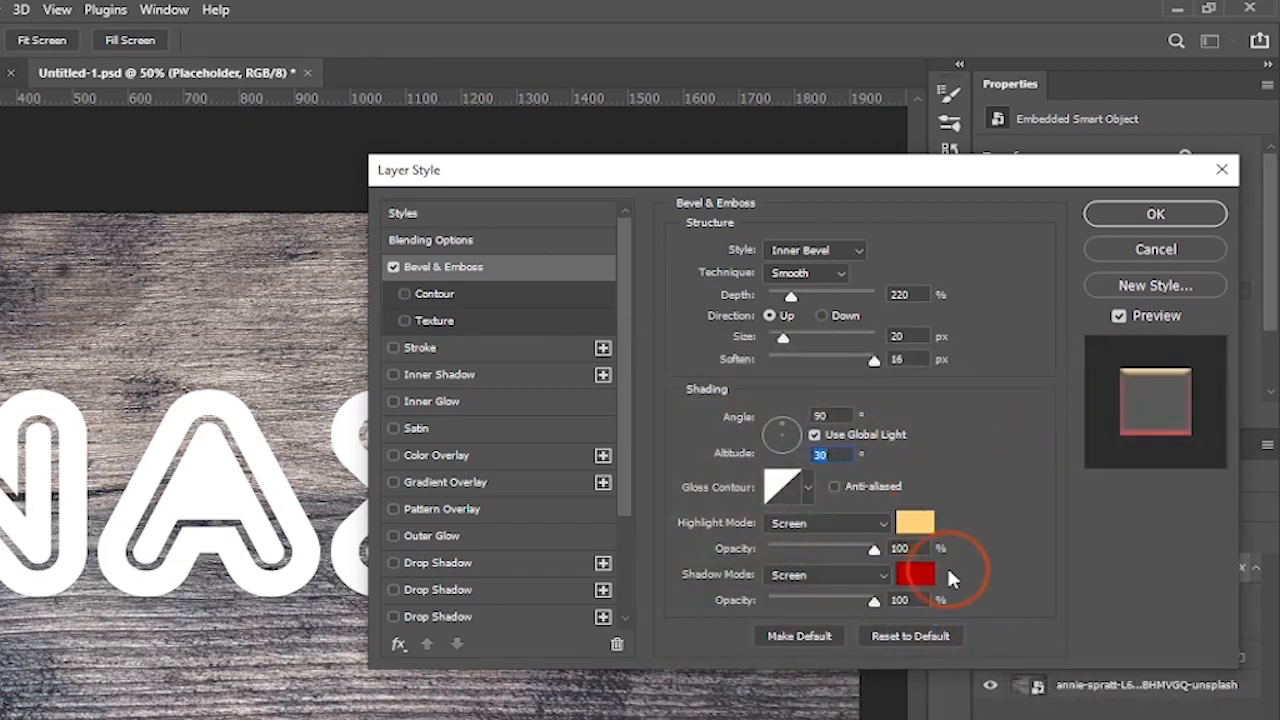
click(917, 578)
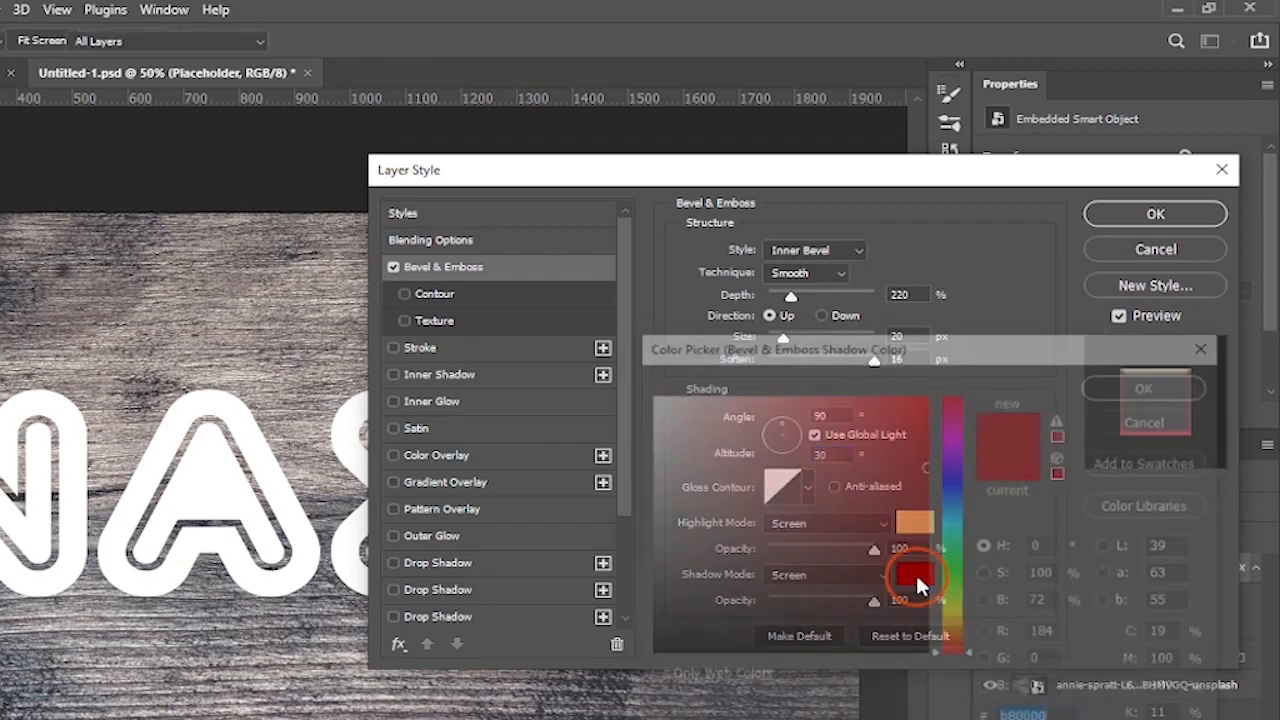
click(1147, 420)
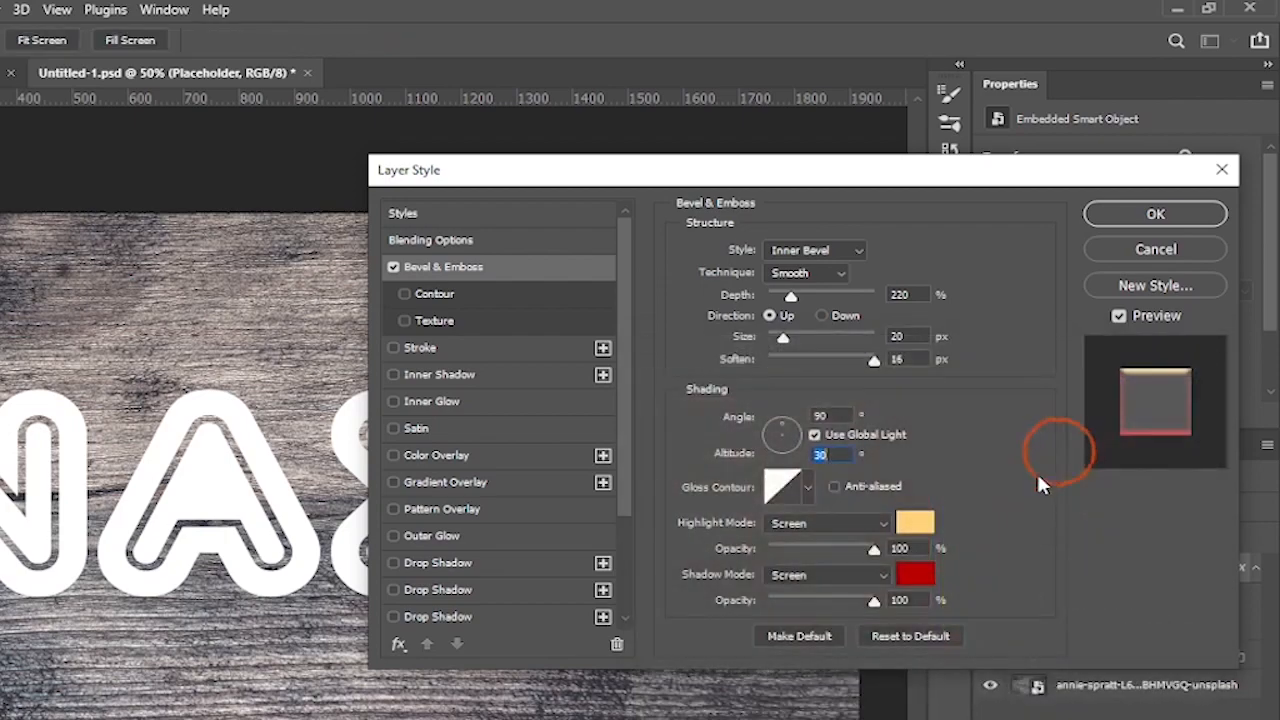
Step: Add a 10 px Stroke effect to the Placeholder layer with Gradient as its fill type
click(470, 347)
click(905, 249)
text(10)
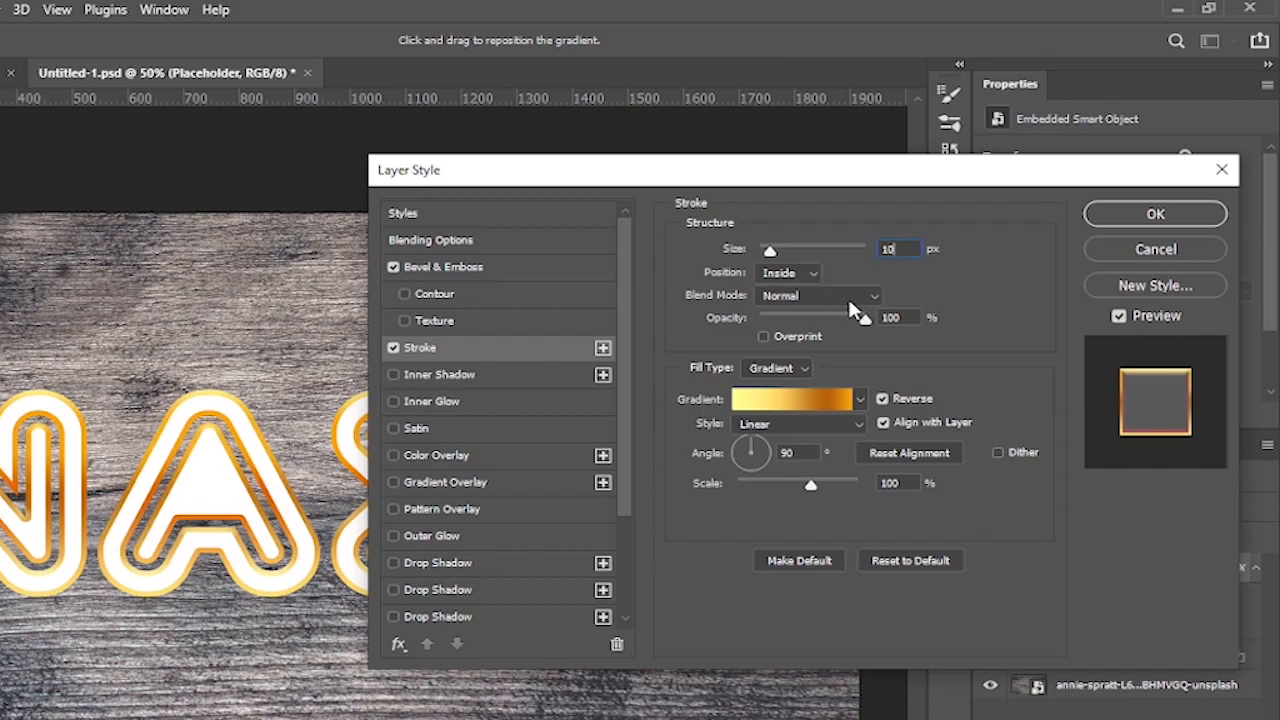
click(810, 370)
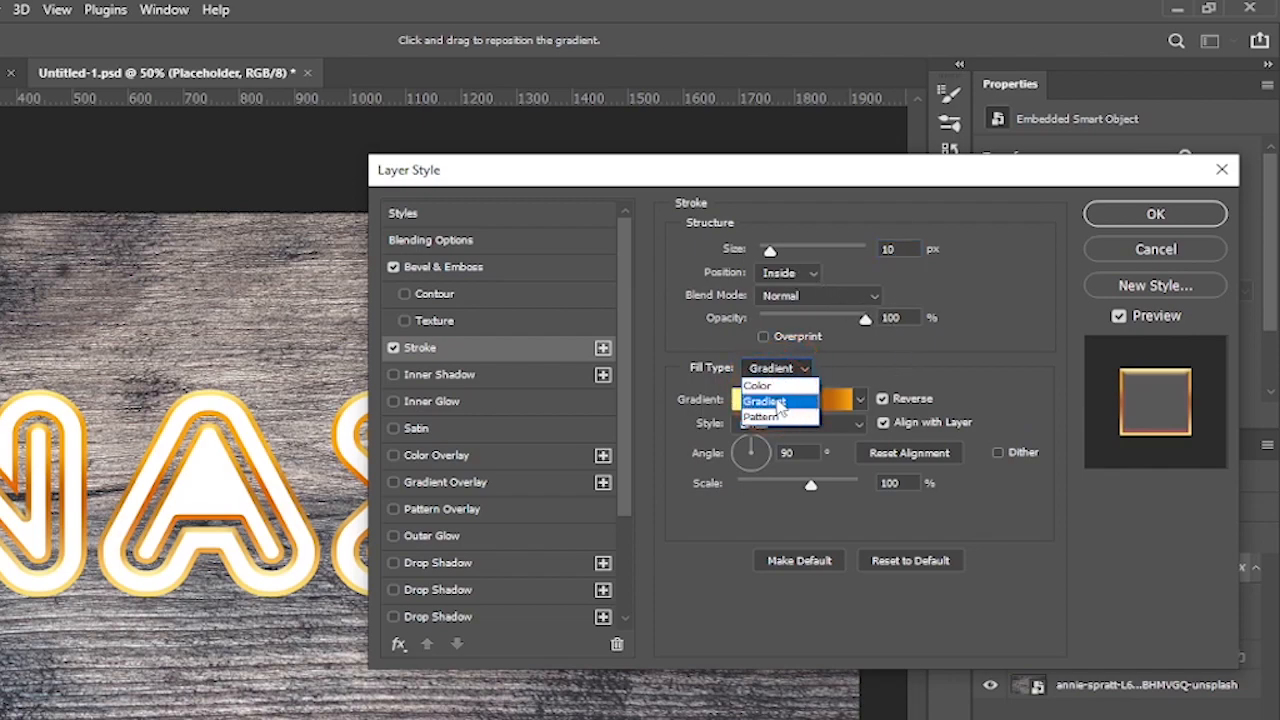
click(965, 387)
Step: Set the first colour stop of the stroke's gradient to b8640a
click(818, 400)
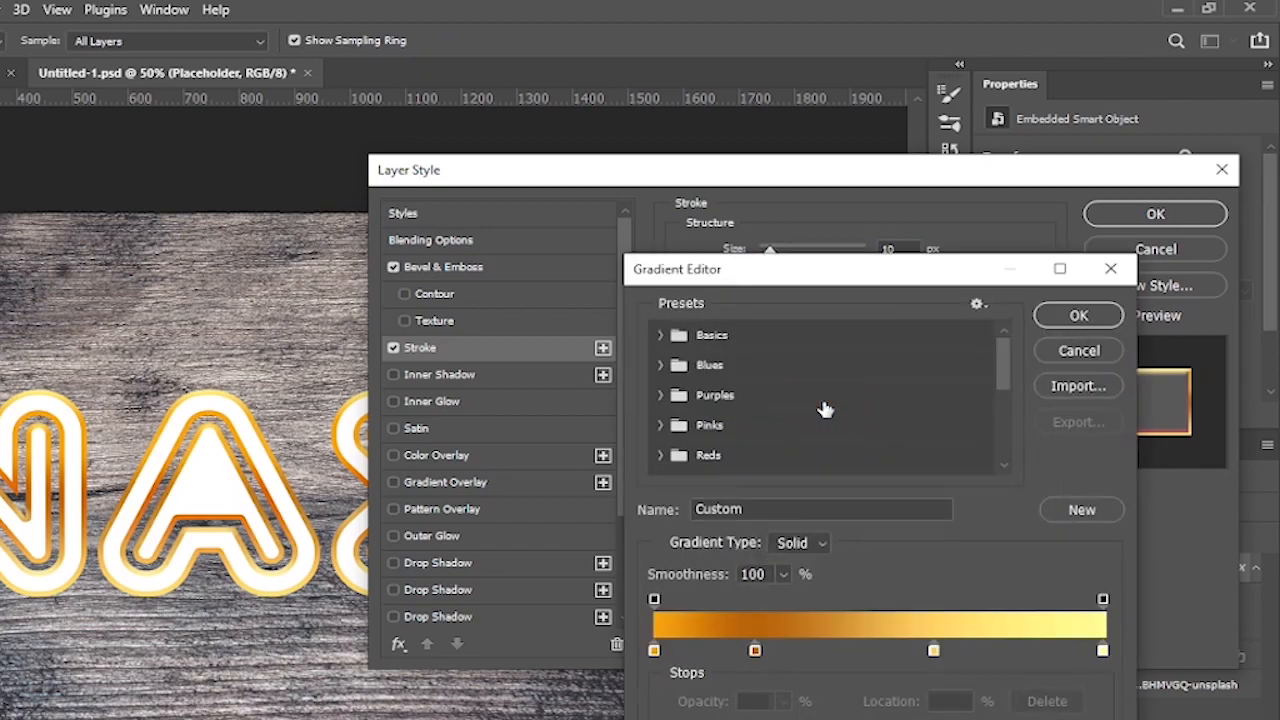
click(1102, 599)
click(750, 701)
click(654, 601)
click(748, 703)
click(654, 651)
click(750, 703)
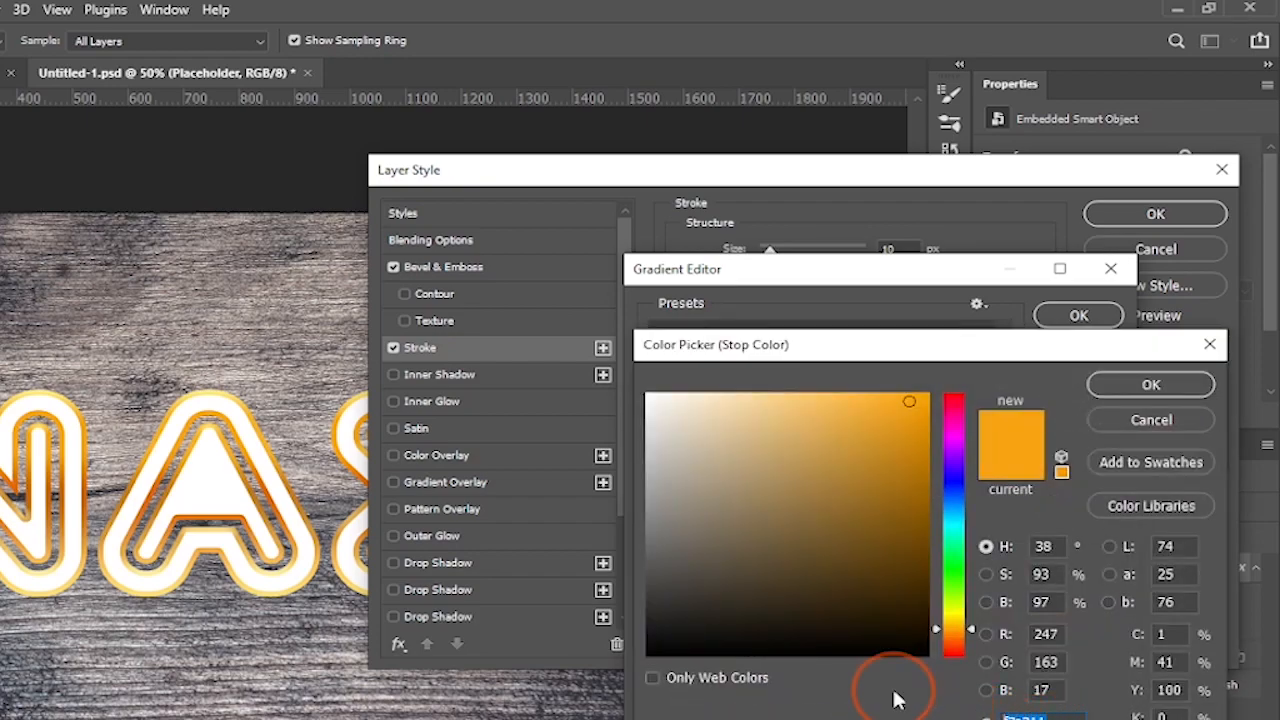
mouse_move(918, 470)
mouse_down()
mouse_move(925, 460)
mouse_move(913, 466)
mouse_up()
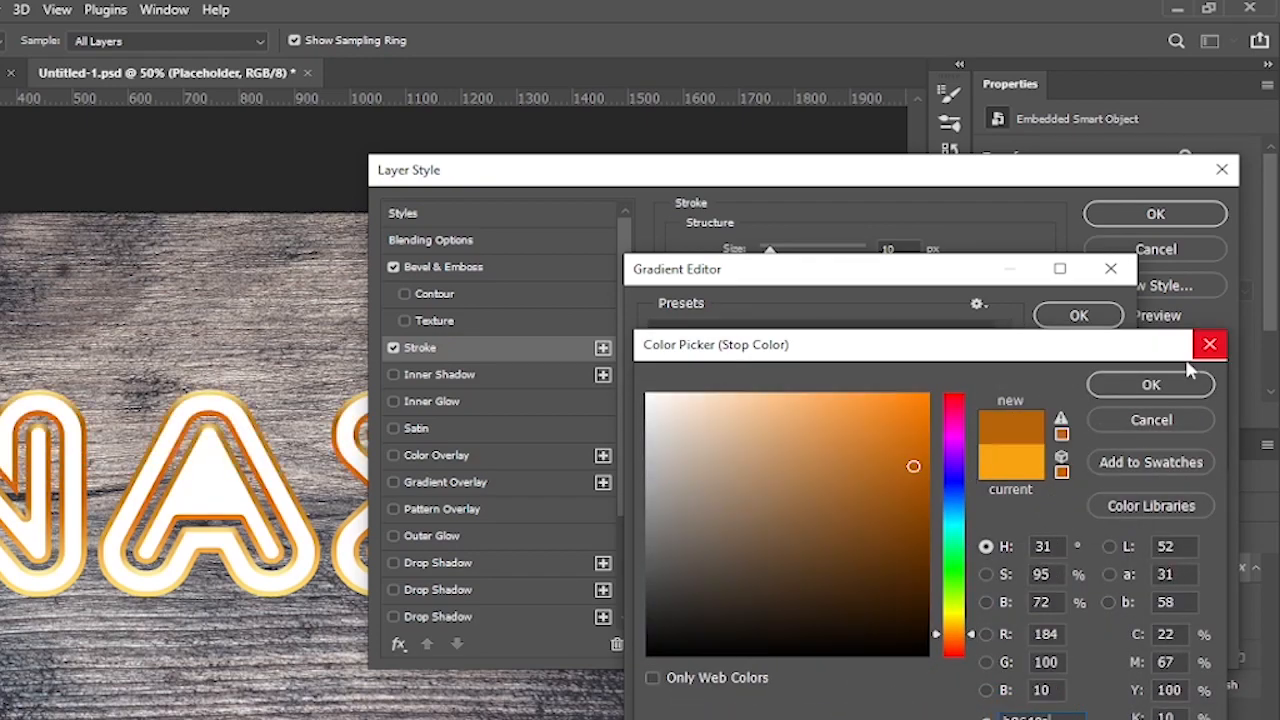
click(1209, 344)
drag(912, 283, 934, 199)
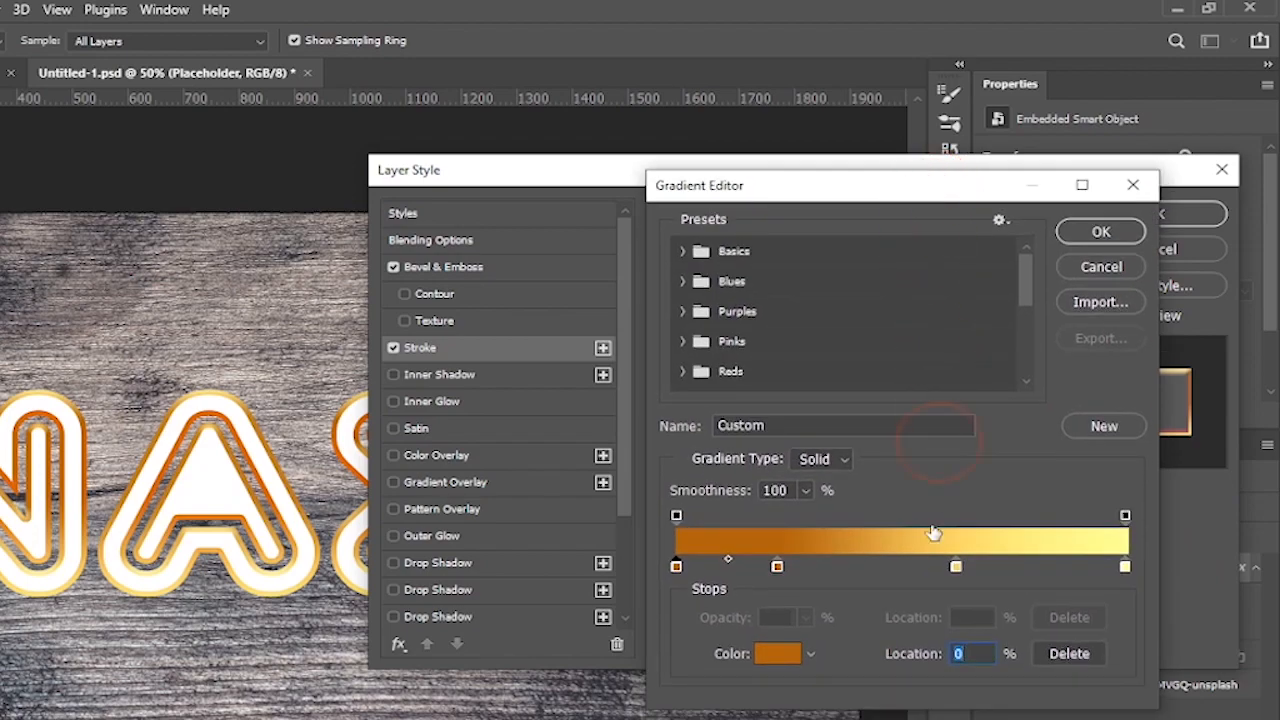
Step: Set the stroke gradient's second stop to f7a311 at 50% location and delete the pale yellow stop beside it
click(777, 566)
click(785, 653)
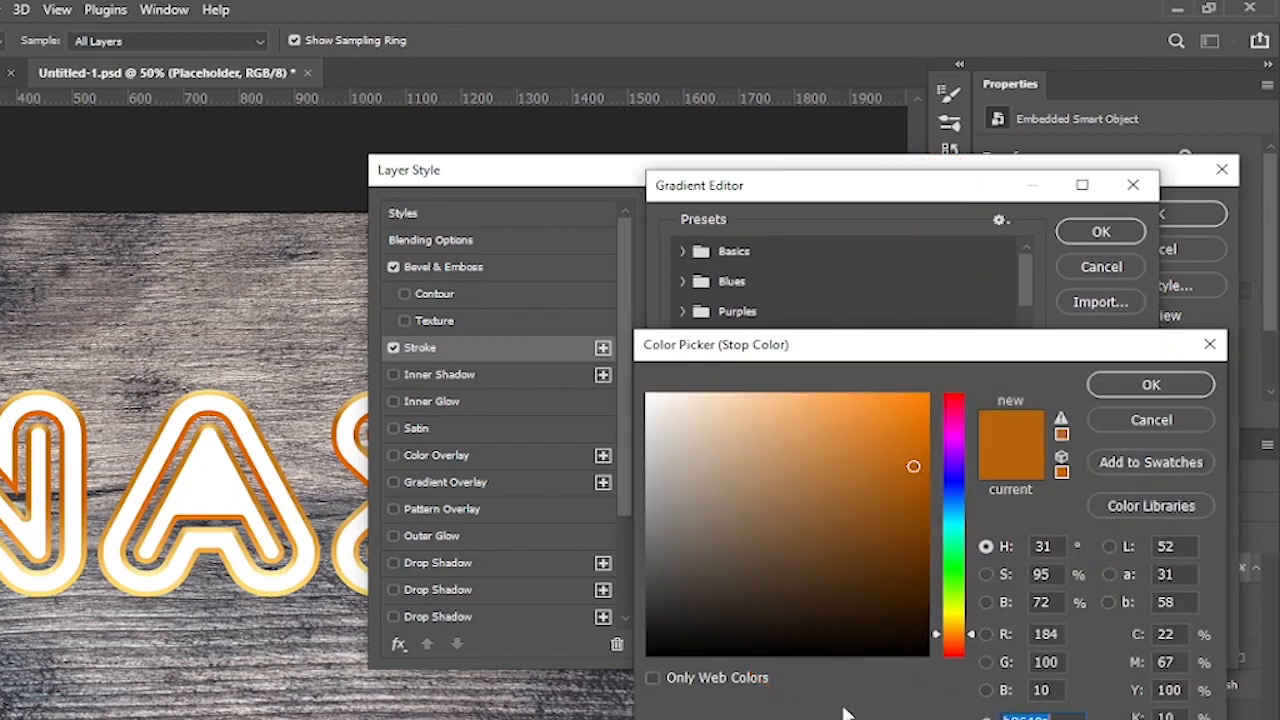
text(00f7a3)
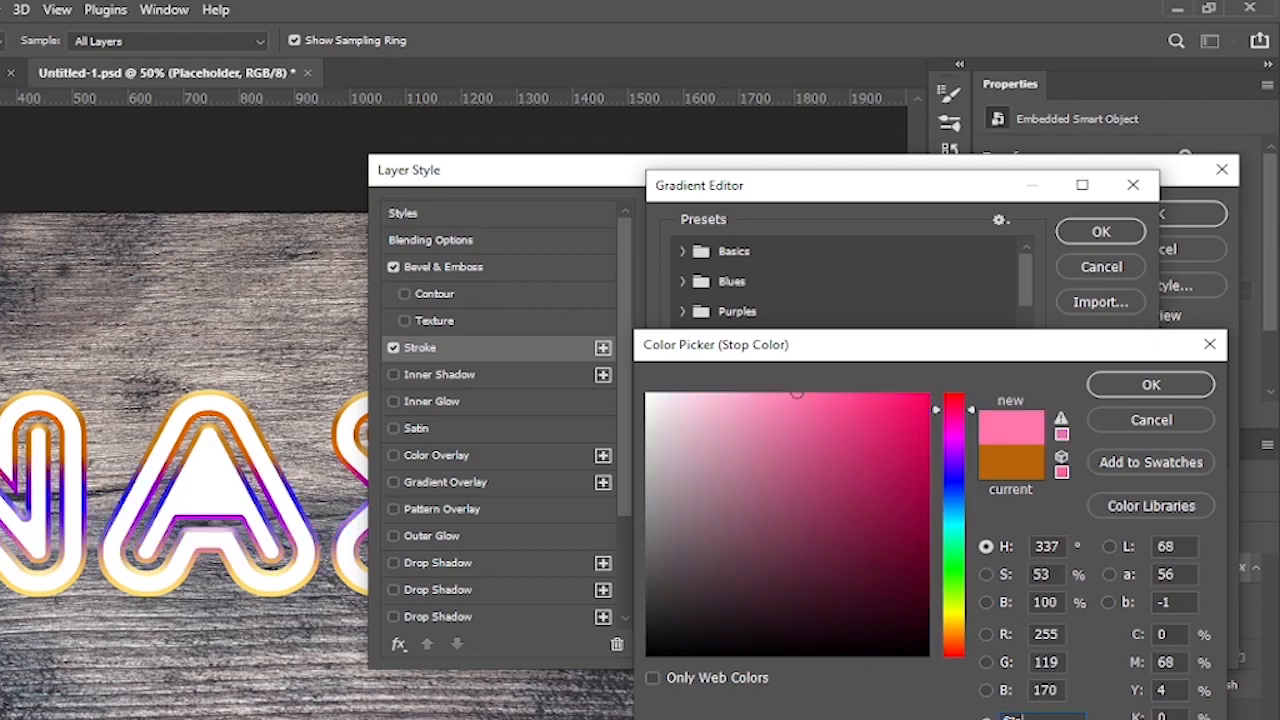
text(f7a311)
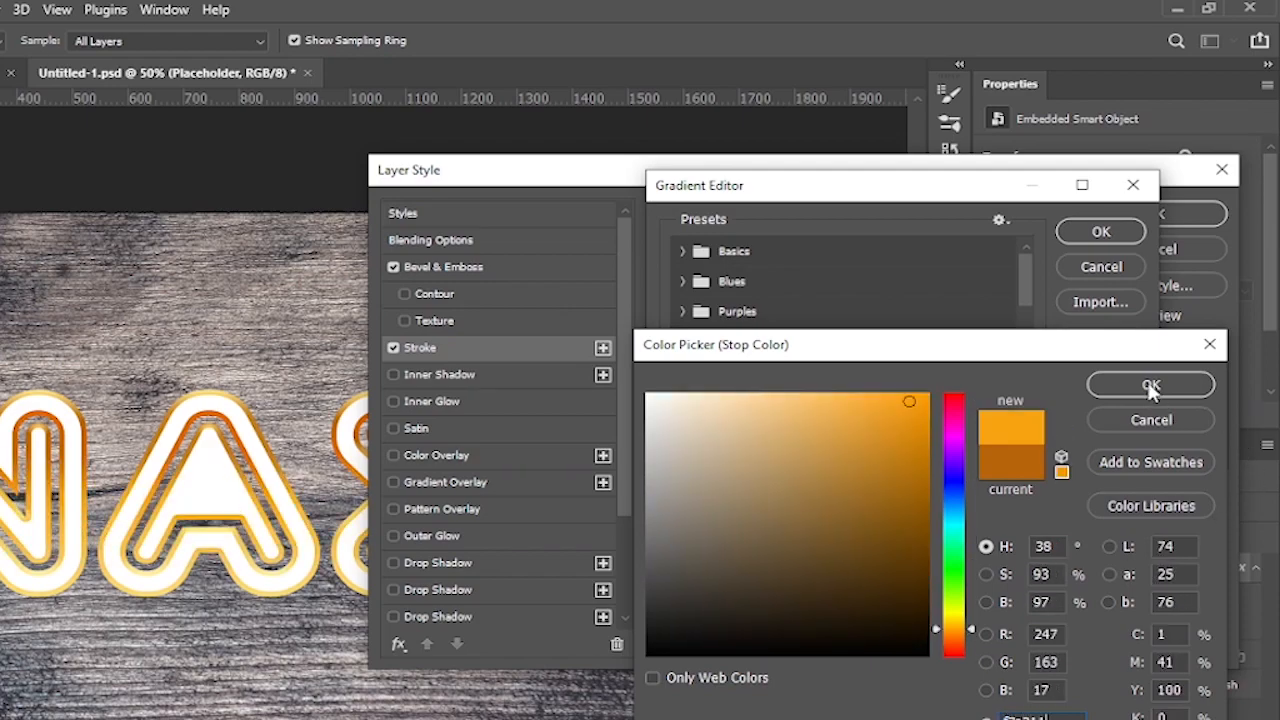
click(1151, 386)
text(50)
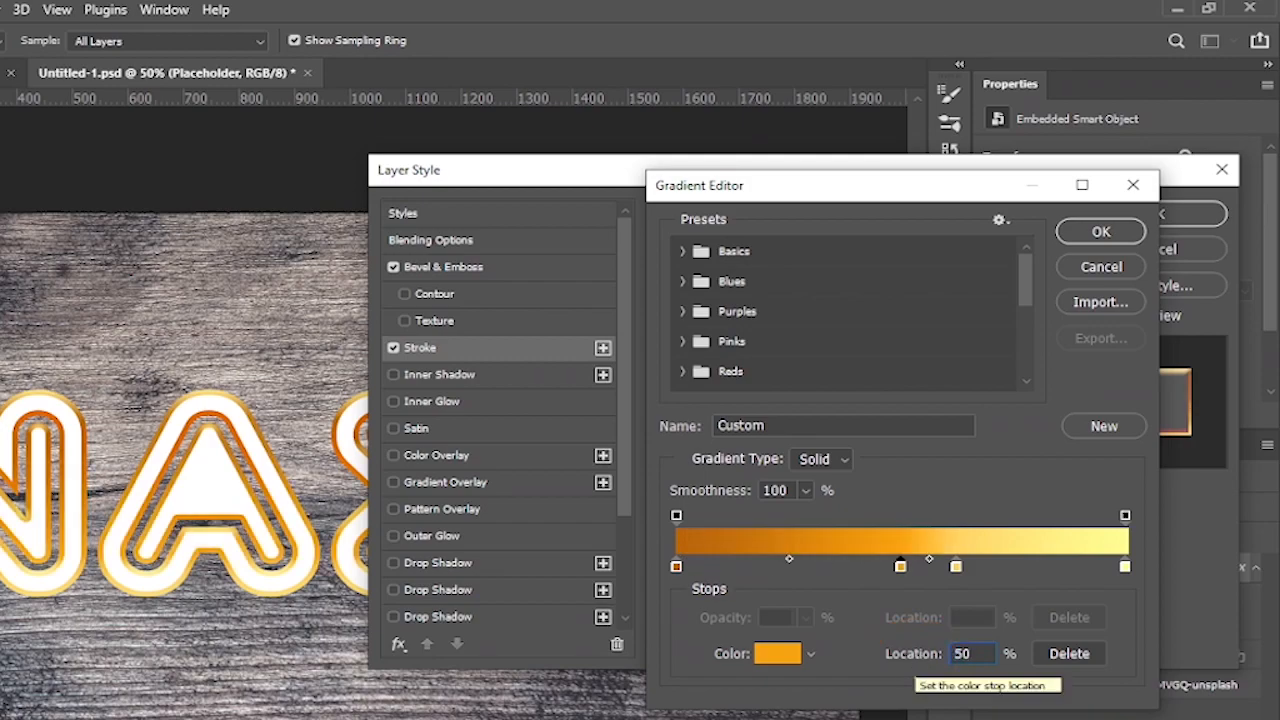
click(956, 566)
click(1067, 653)
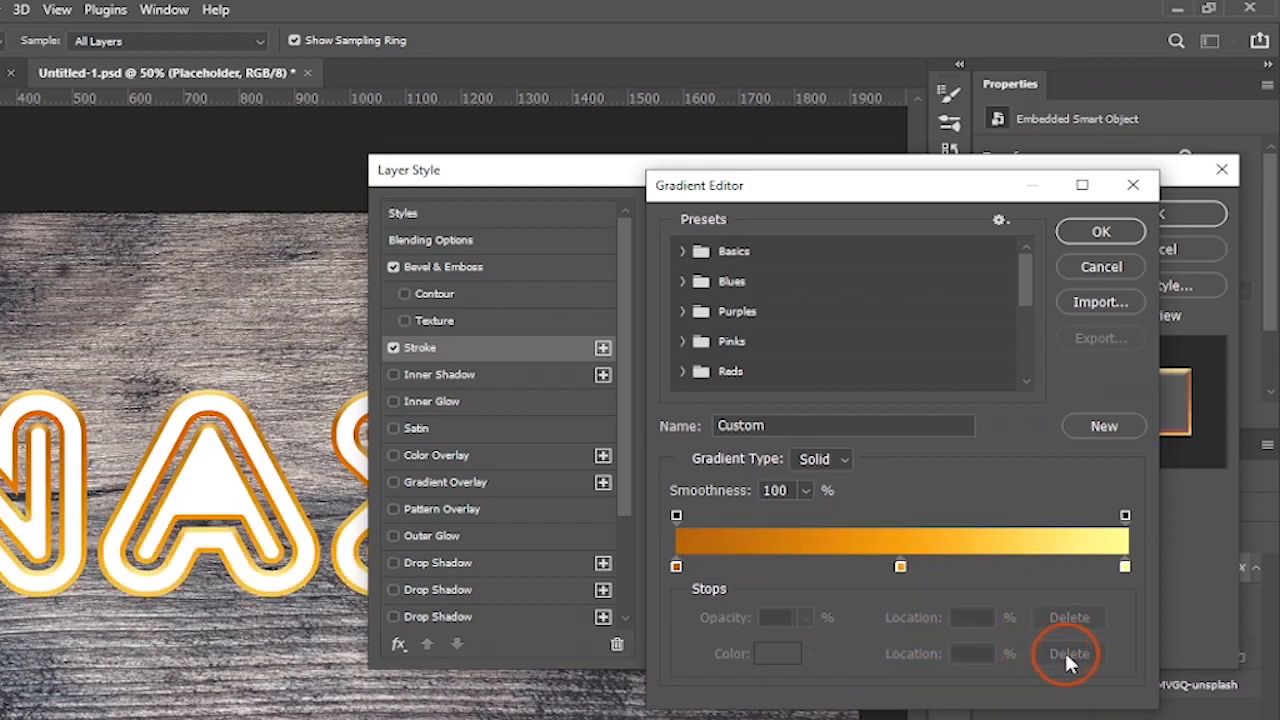
Step: Set the stroke gradient's end stop to ffd565, accept the gradient and change its style to Radial
click(1125, 566)
click(778, 653)
text(0000ffffd565)
click(1150, 385)
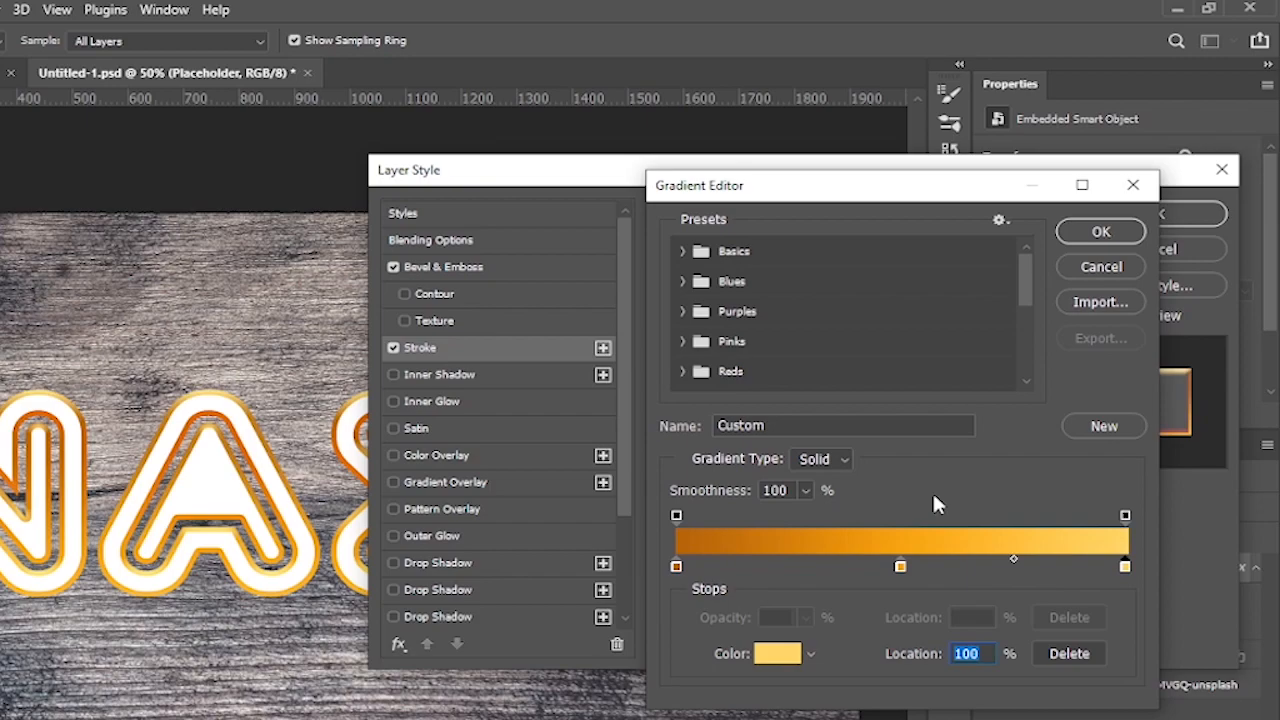
click(1101, 231)
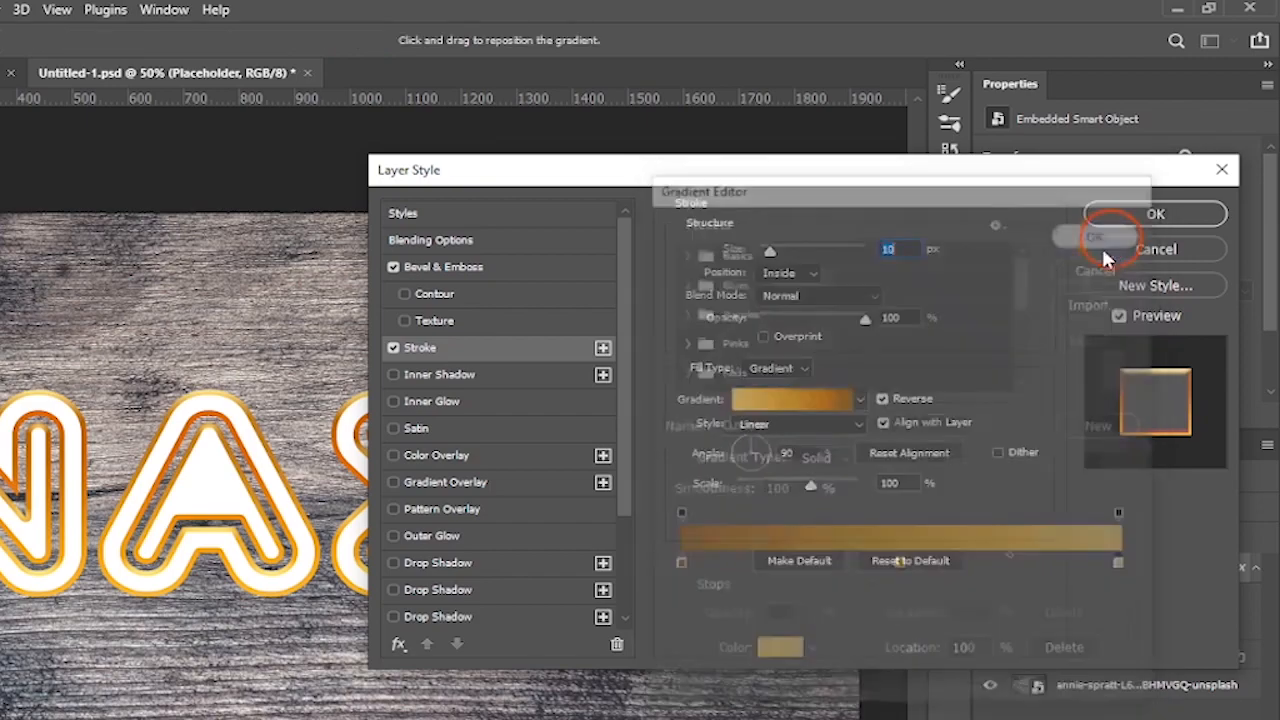
click(845, 424)
click(812, 457)
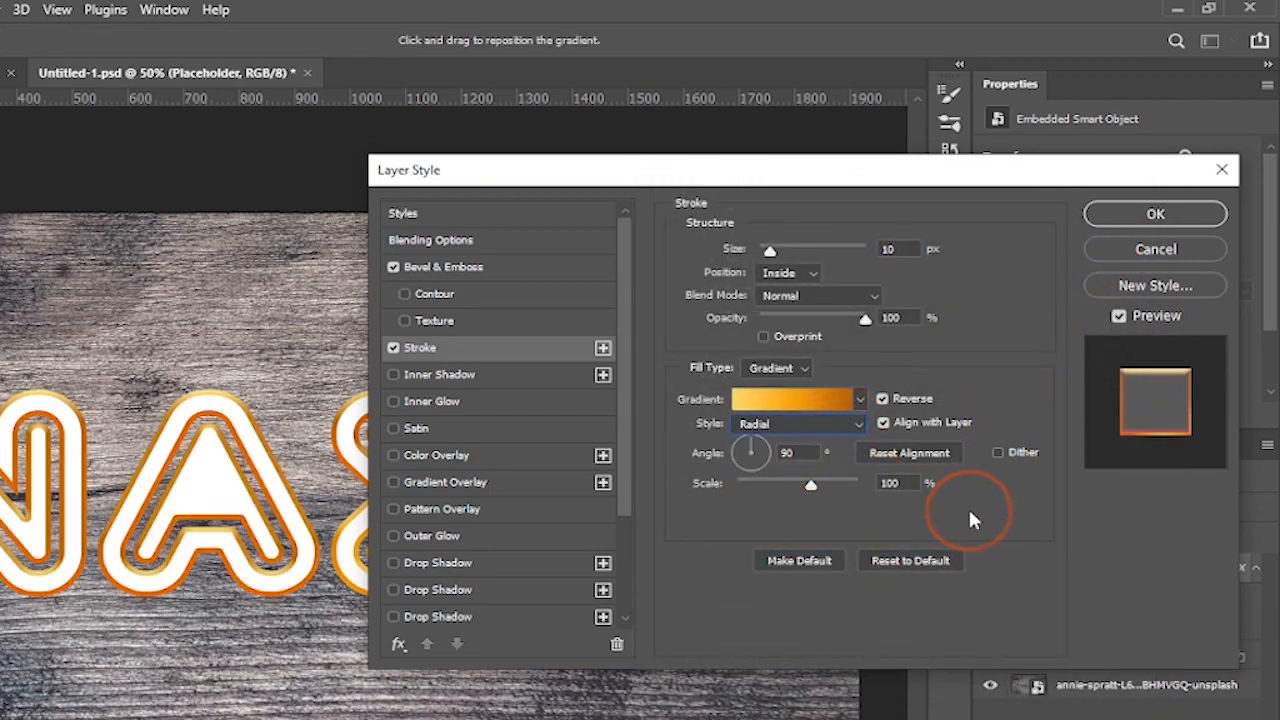
Step: Enable a Gradient Overlay on the Placeholder layer and check the colour of its gradient's first stop
click(484, 488)
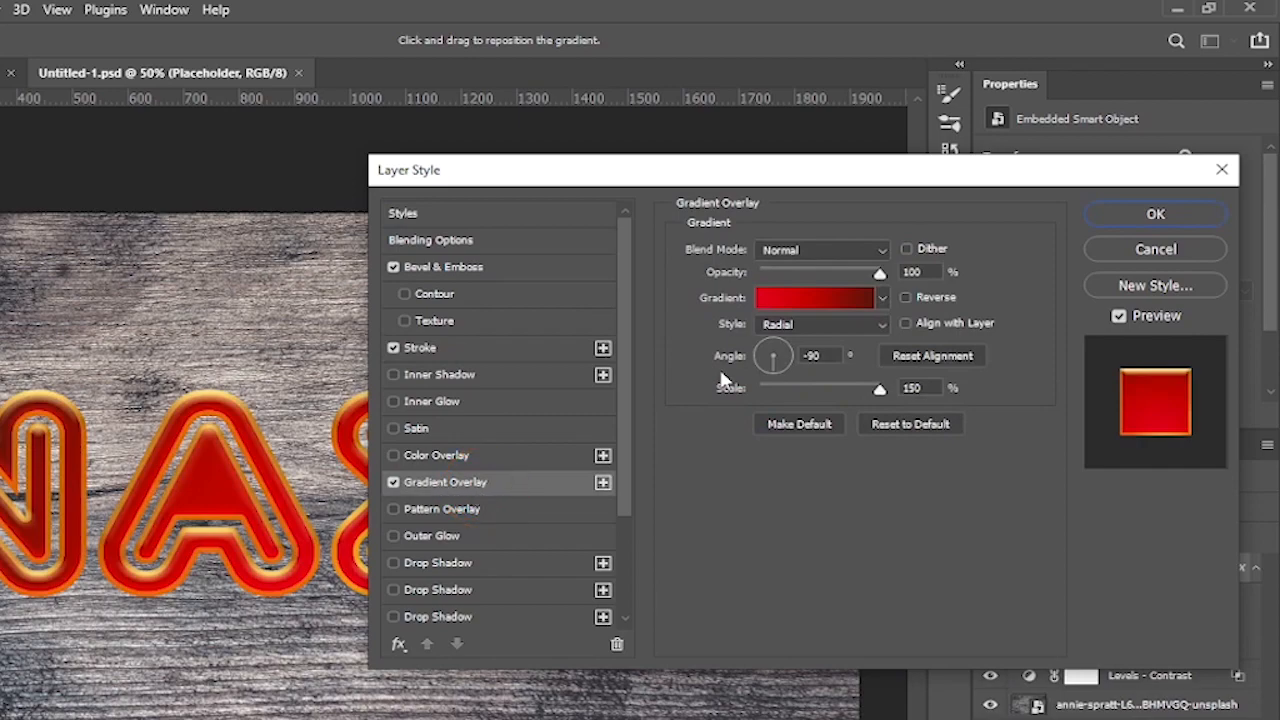
click(906, 323)
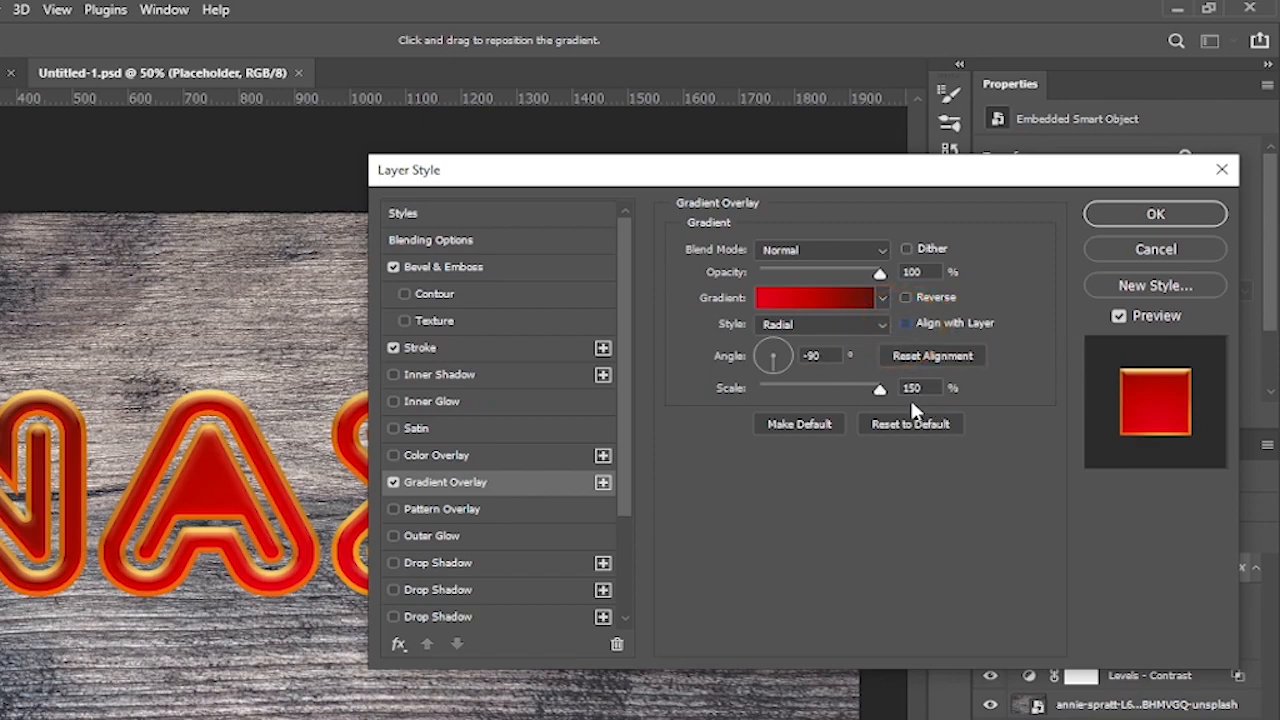
click(825, 305)
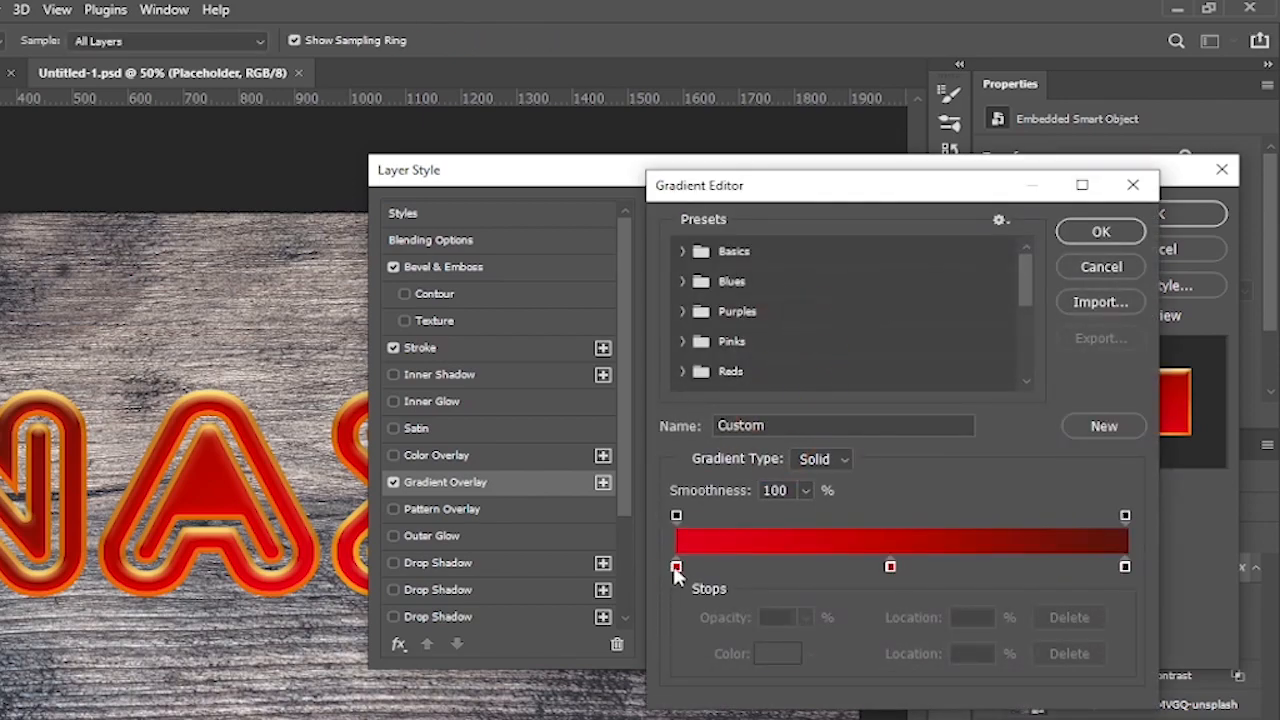
click(676, 567)
click(780, 655)
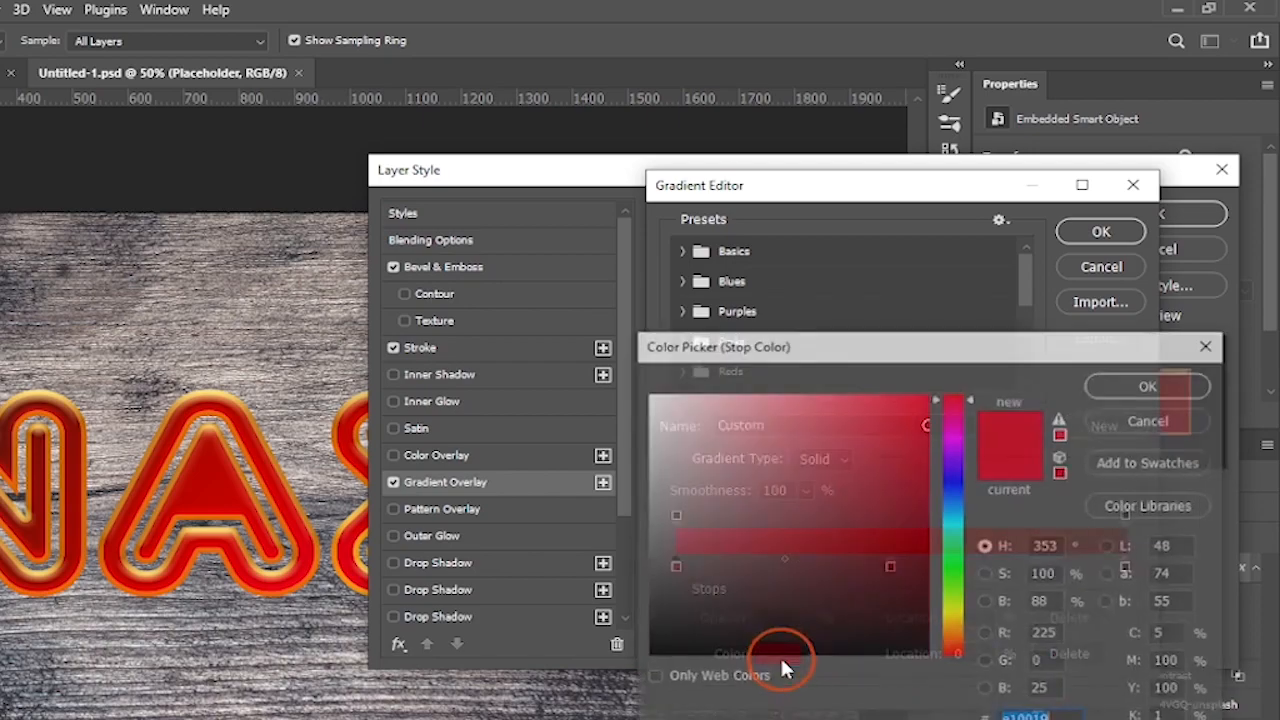
drag(1048, 716, 870, 718)
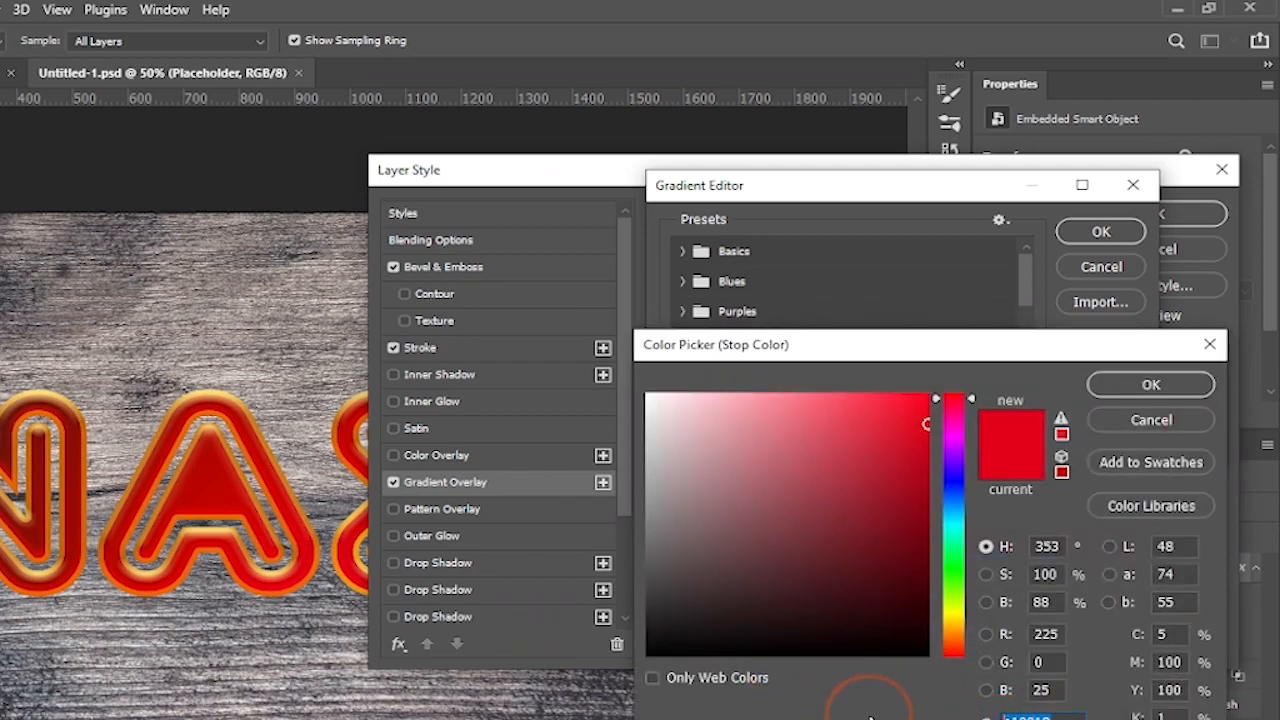
click(1151, 384)
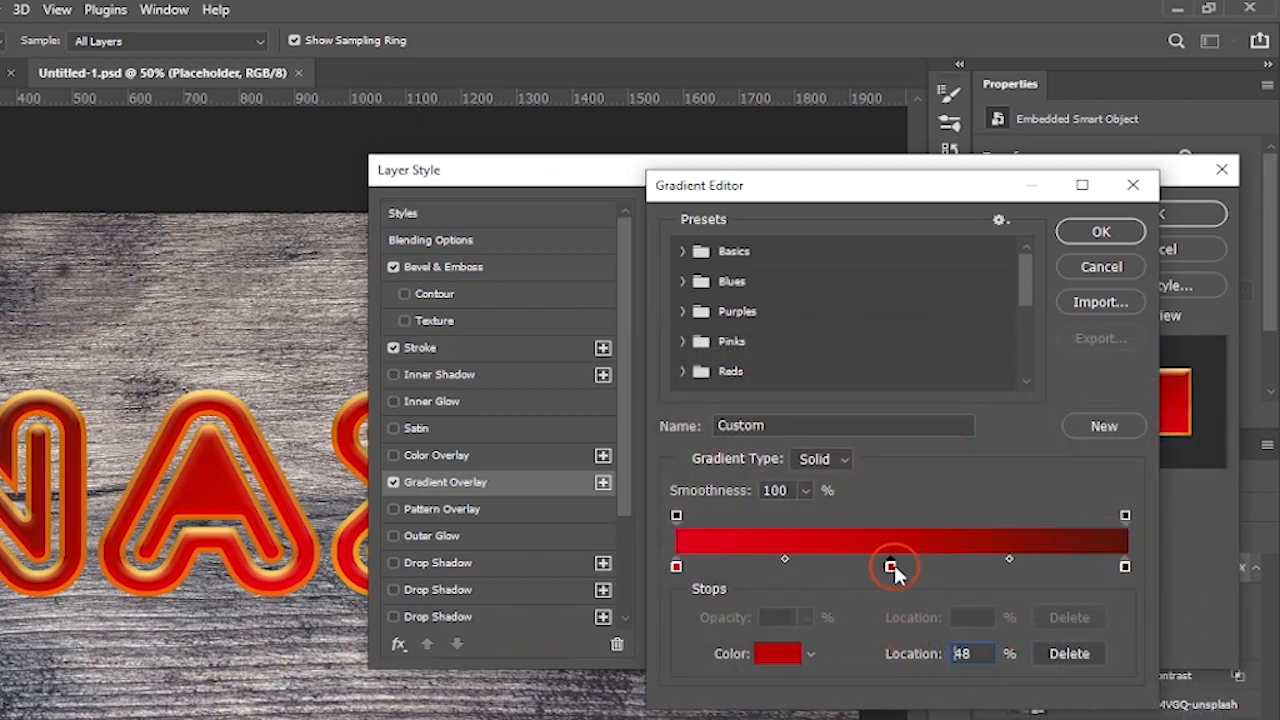
Step: Move the overlay gradient's middle stop to 50% location and check the colours of the middle and end stops
double_click(962, 653)
text(50)
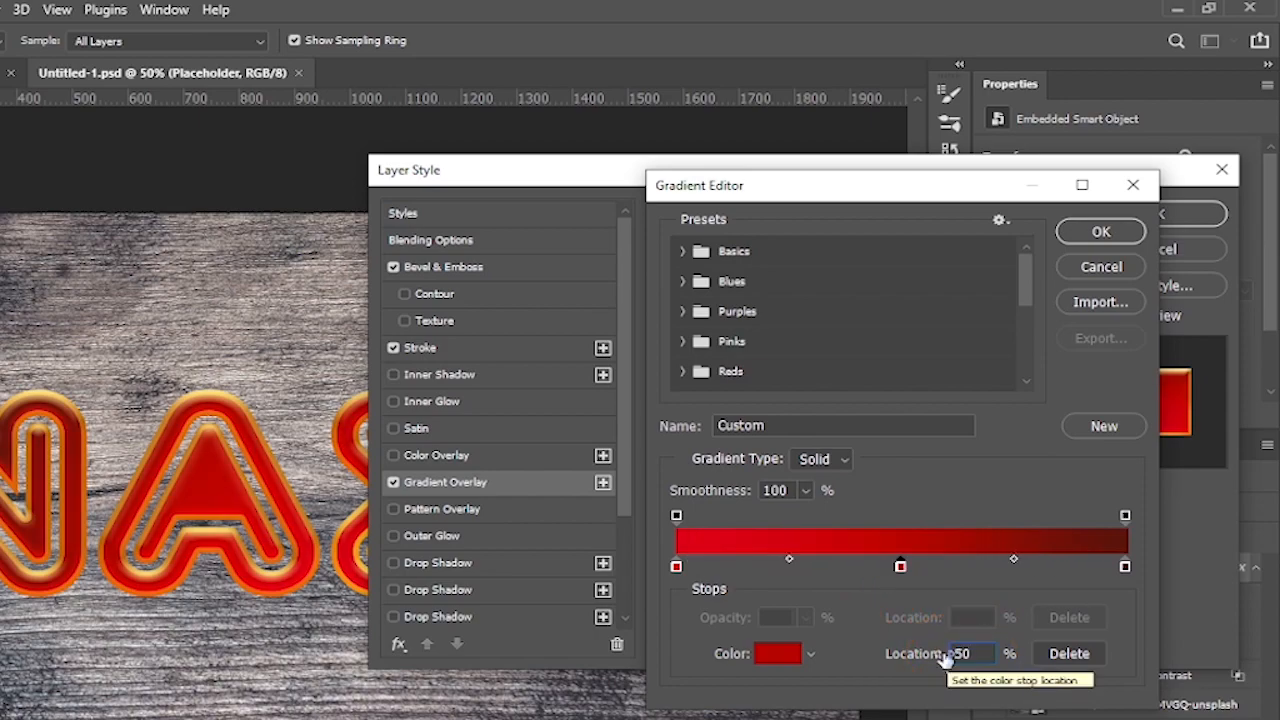
click(778, 653)
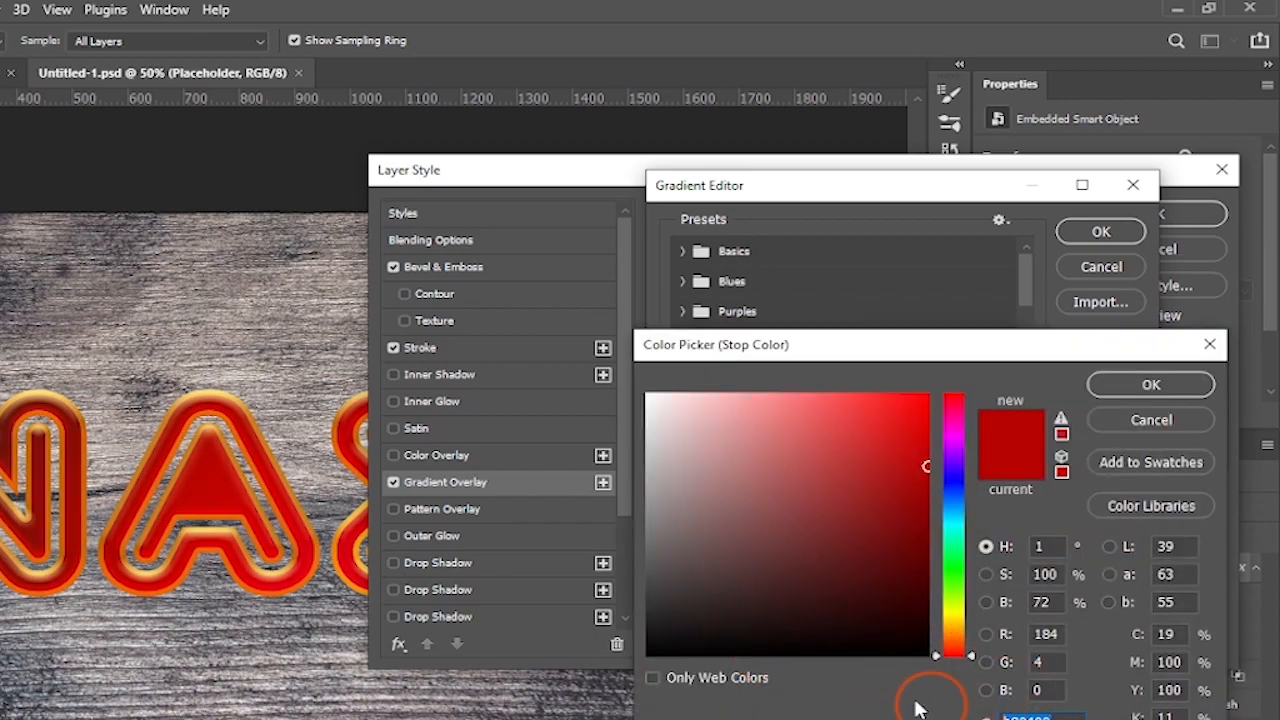
click(1160, 385)
click(1125, 567)
click(778, 655)
click(1040, 712)
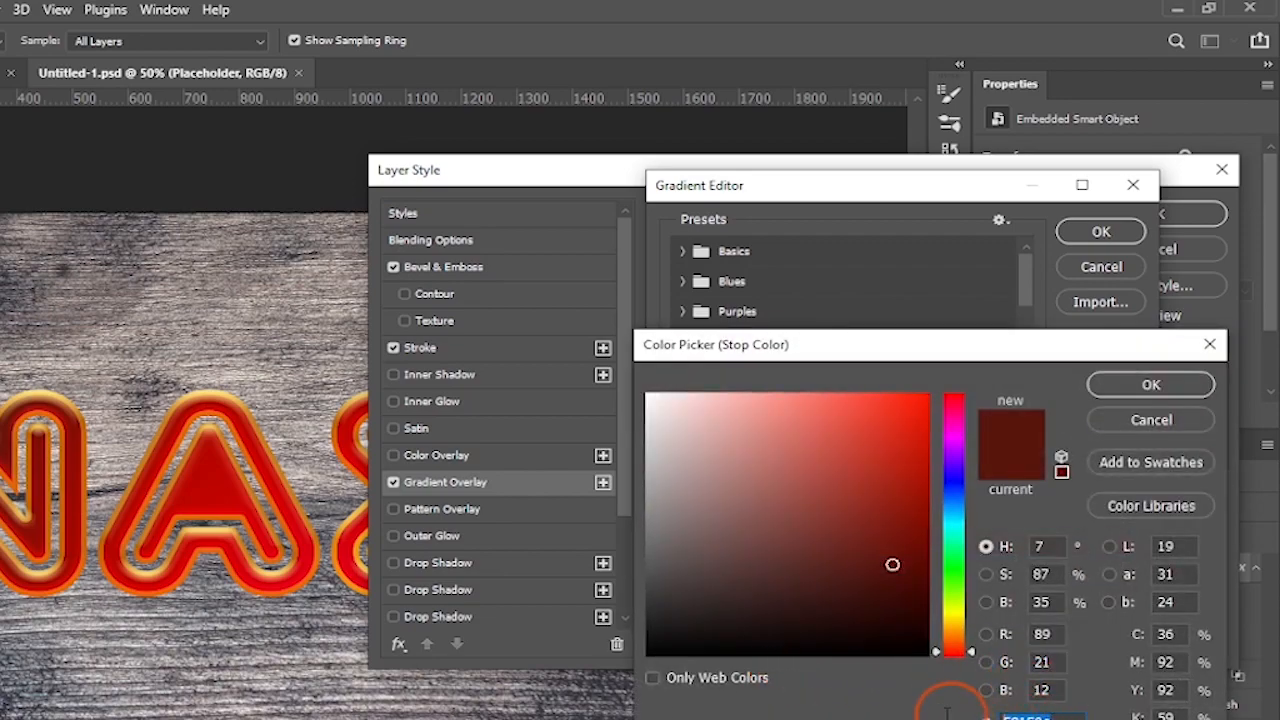
click(1166, 391)
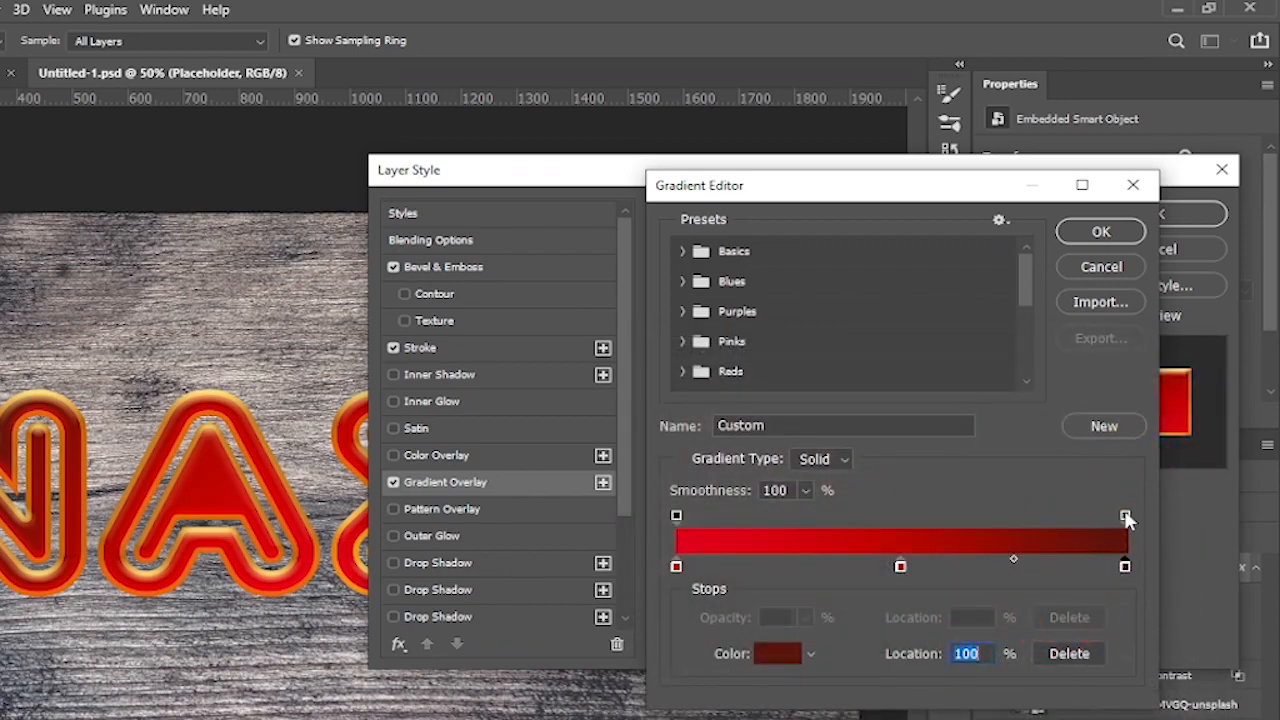
Step: Check the end opacity stop, accept the overlay gradient, and set a Radial style, -90° angle and 150% scale
click(1125, 516)
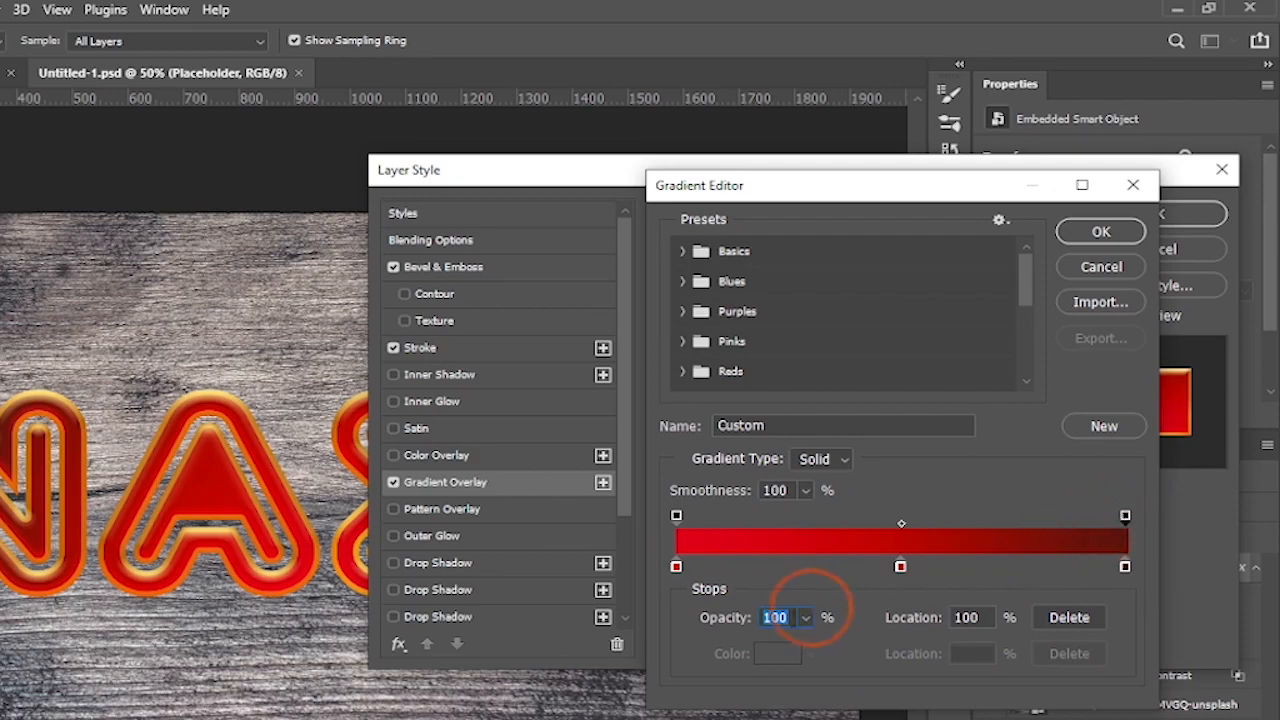
click(1102, 232)
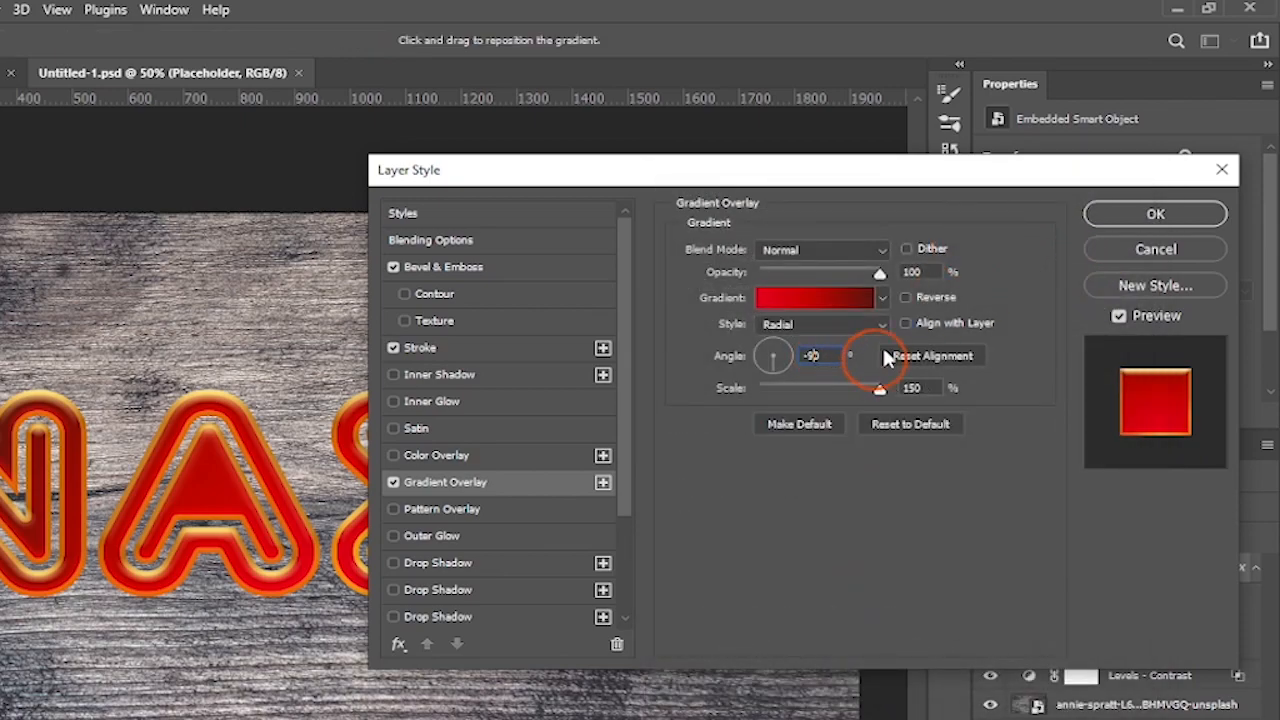
drag(910, 174, 837, 69)
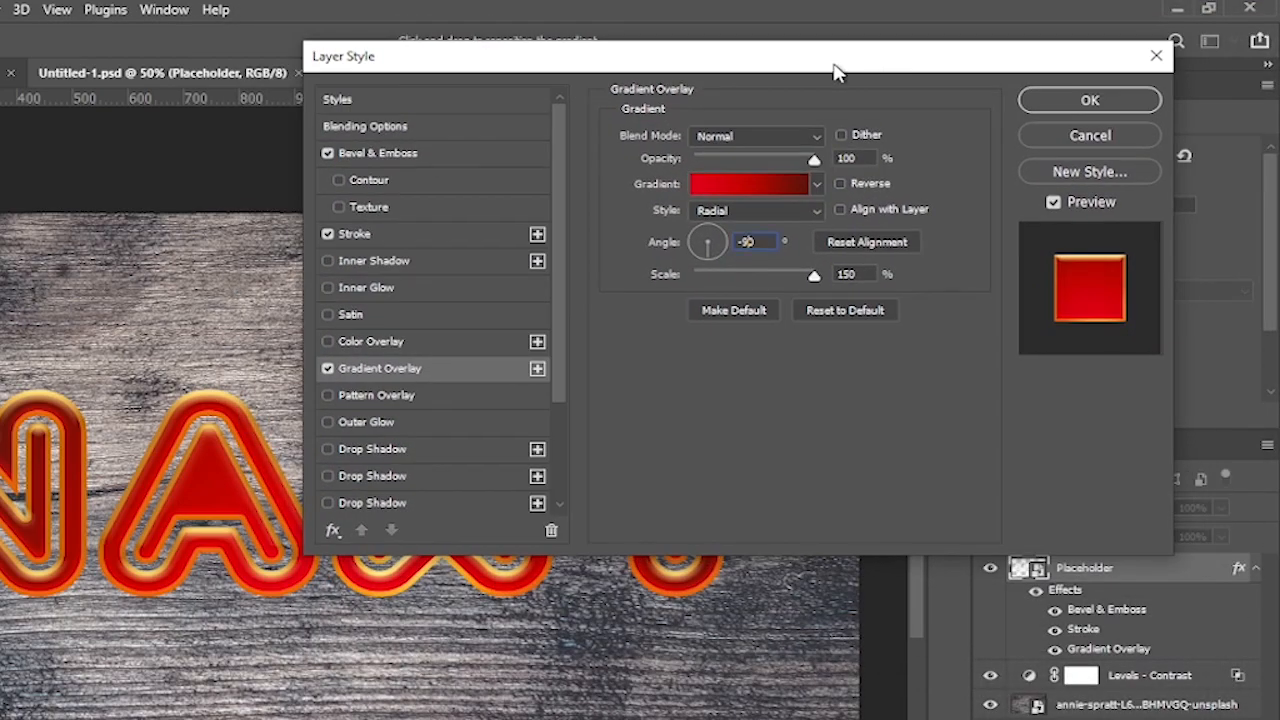
Step: Enable a Drop Shadow on the Placeholder layer with Lighter Color blending and the colour d9b058
click(373, 453)
drag(570, 352, 572, 455)
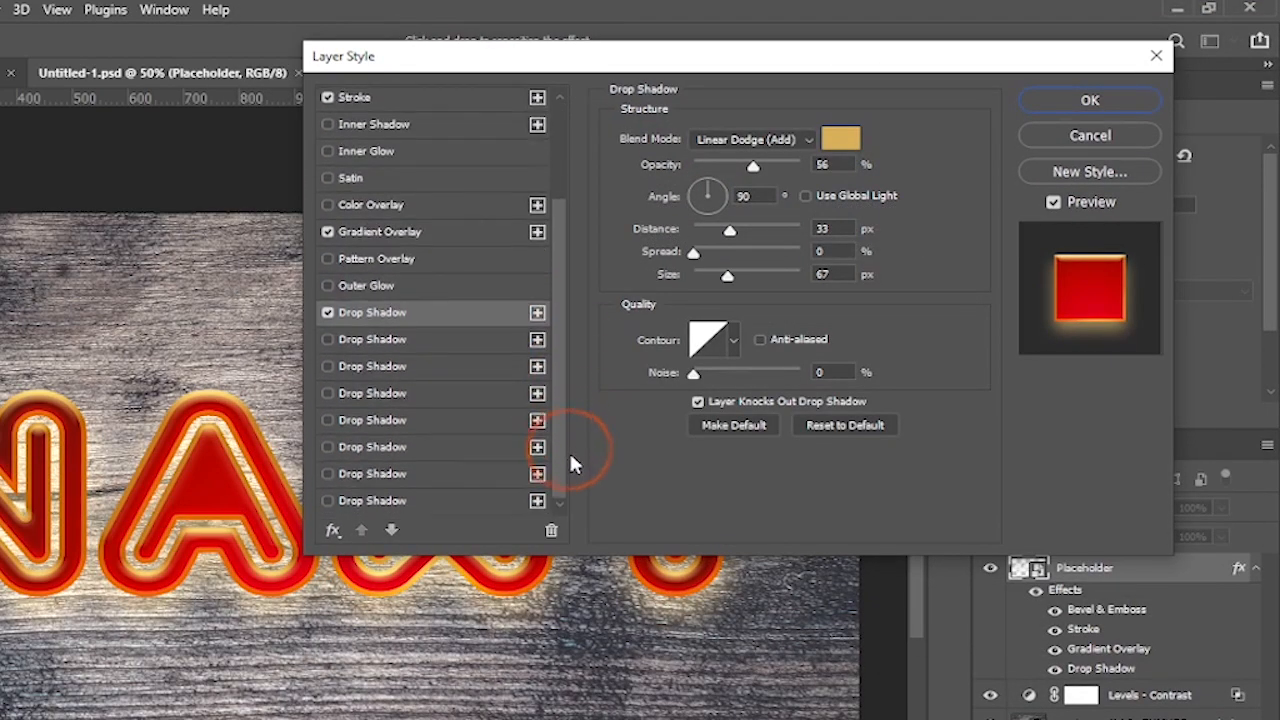
click(777, 139)
key(Down)
click(832, 141)
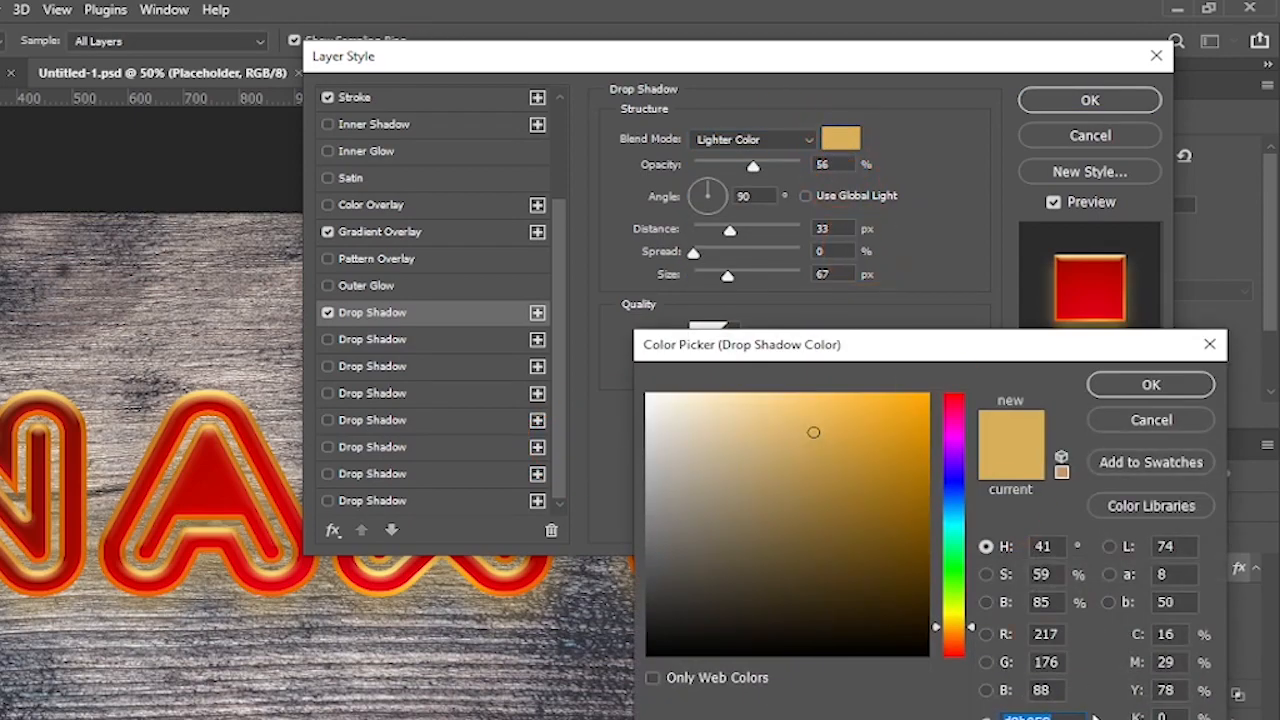
click(1118, 383)
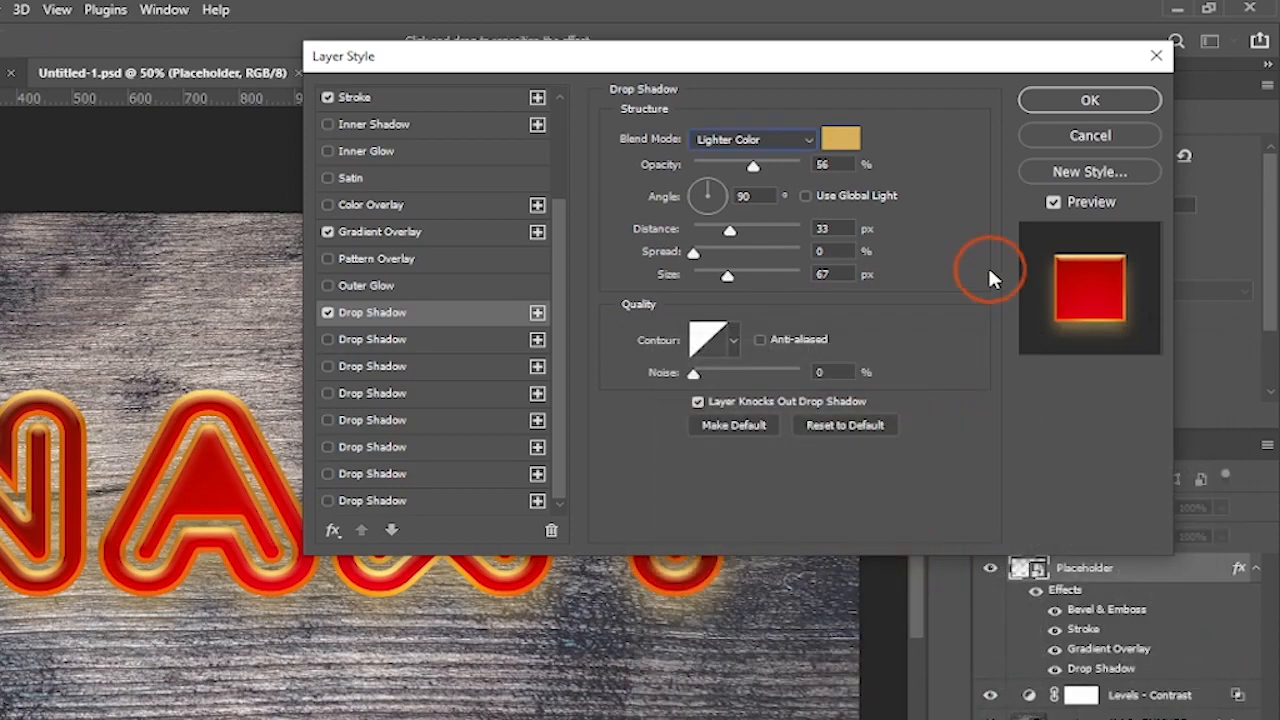
Step: Set the first drop shadow to 100% opacity, global light, 8 px distance and 16 px size
double_click(825, 164)
text(100)
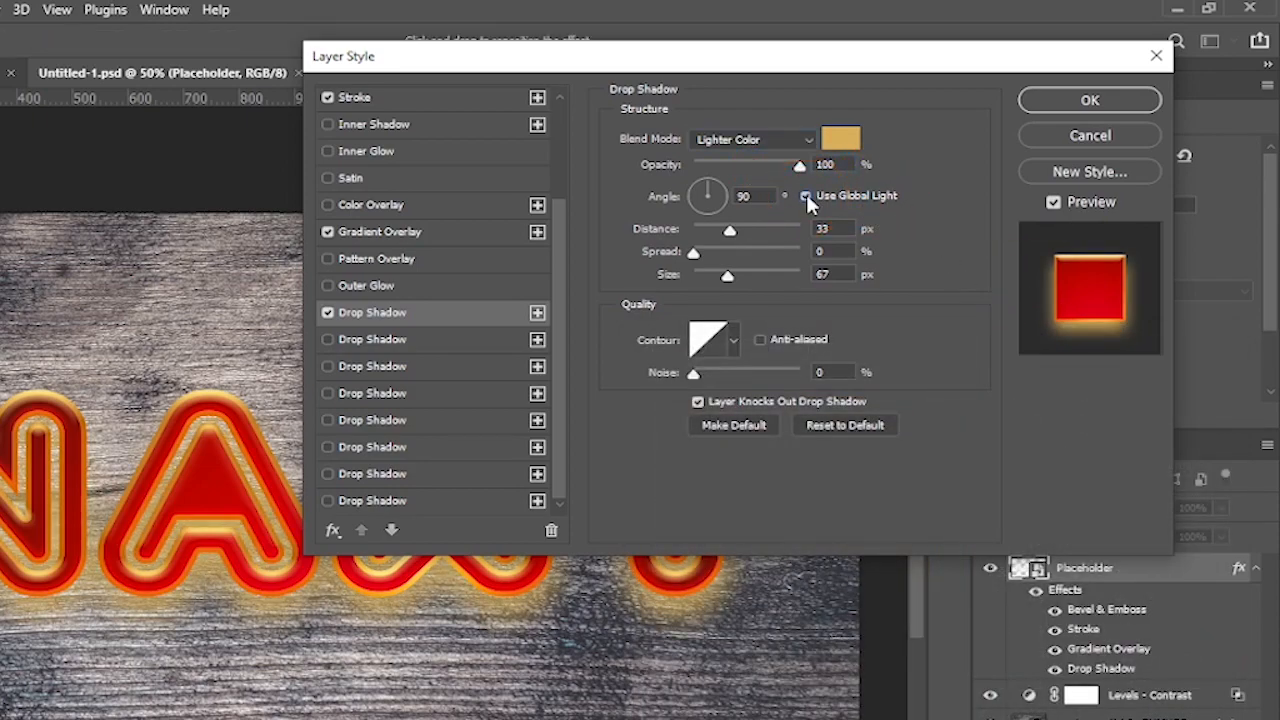
double_click(822, 229)
text(8)
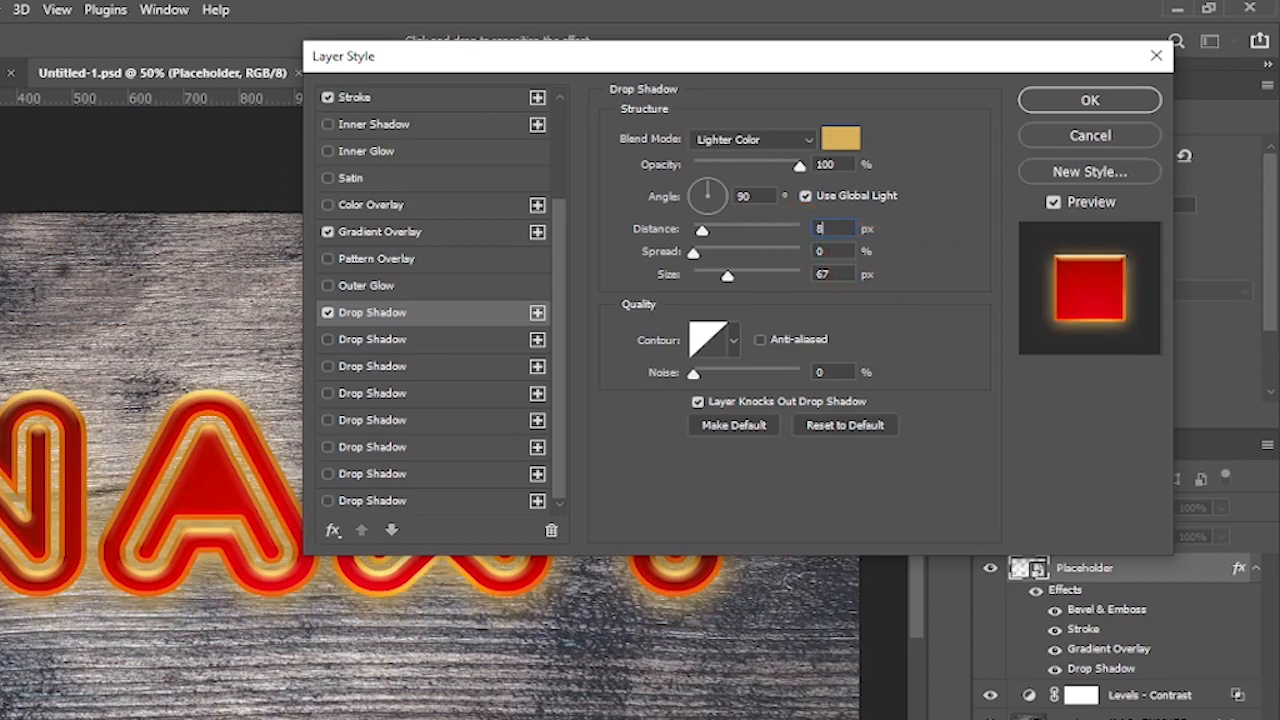
text(16)
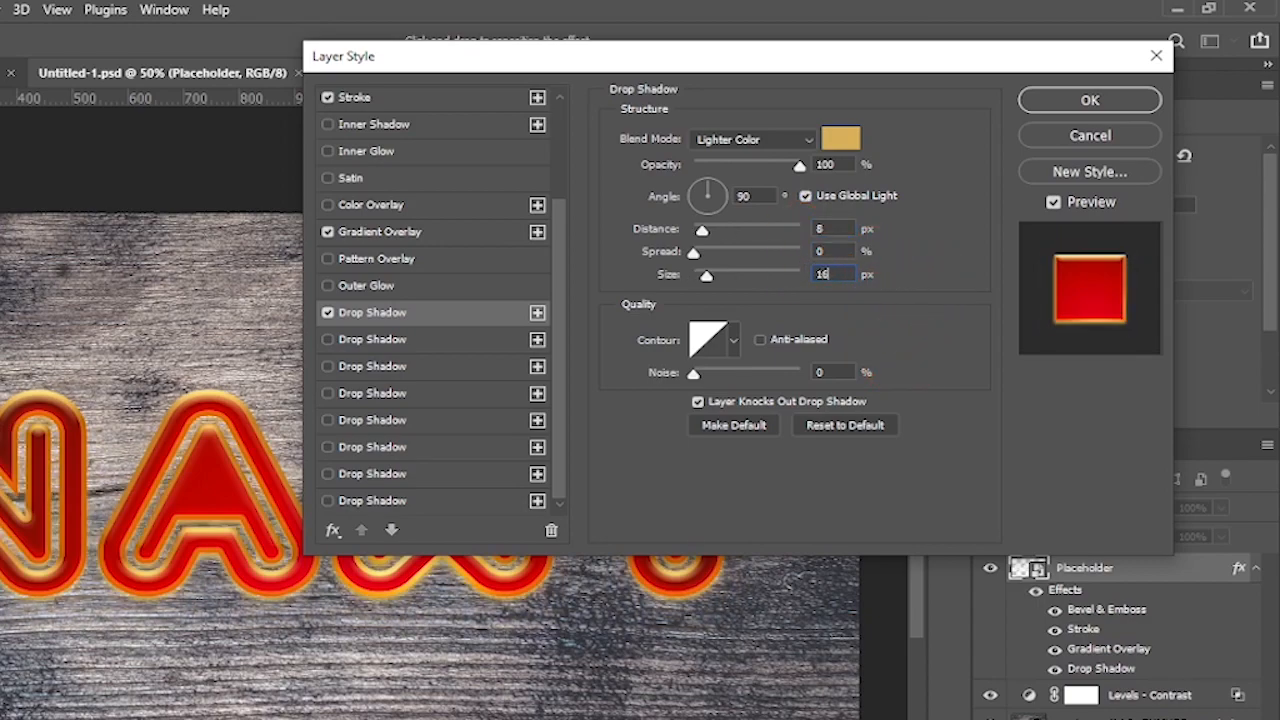
Step: Add a second drop shadow with Normal blending and a darker orange-brown colour
click(538, 316)
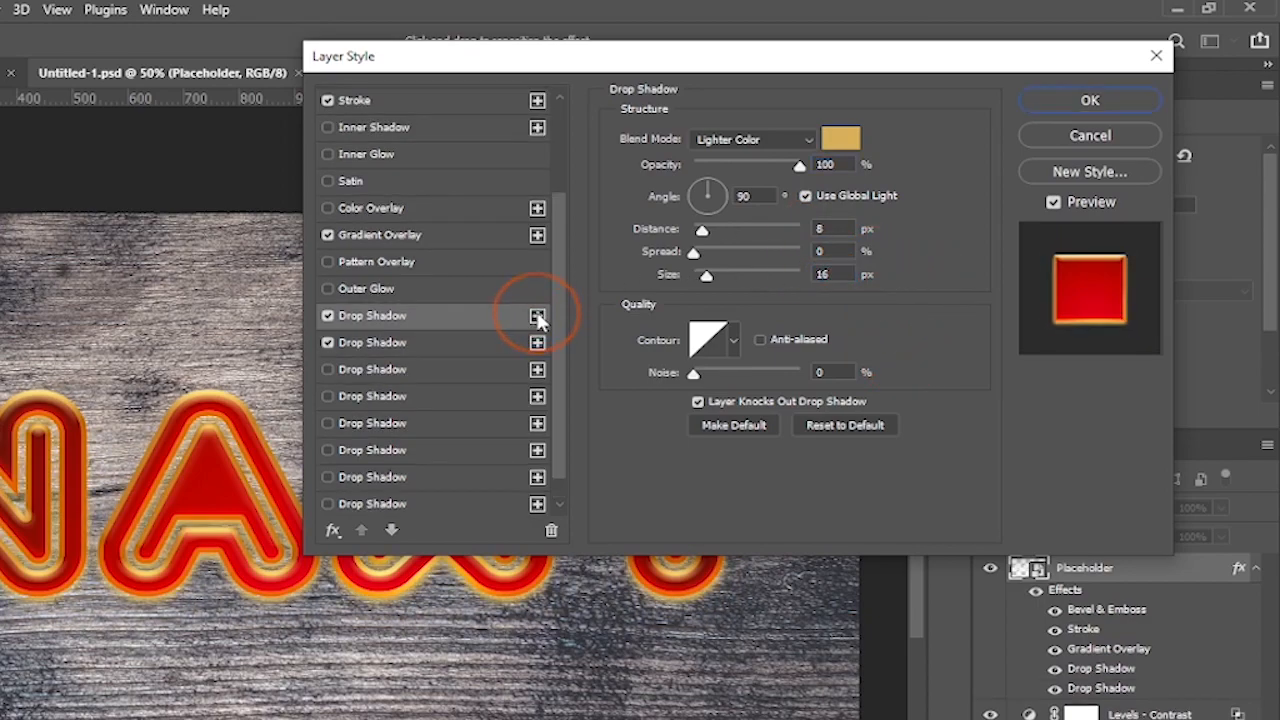
click(469, 342)
click(778, 140)
click(720, 152)
click(840, 138)
mouse_move(955, 627)
mouse_down()
mouse_move(955, 478)
mouse_move(955, 631)
mouse_up()
click(850, 466)
click(1151, 386)
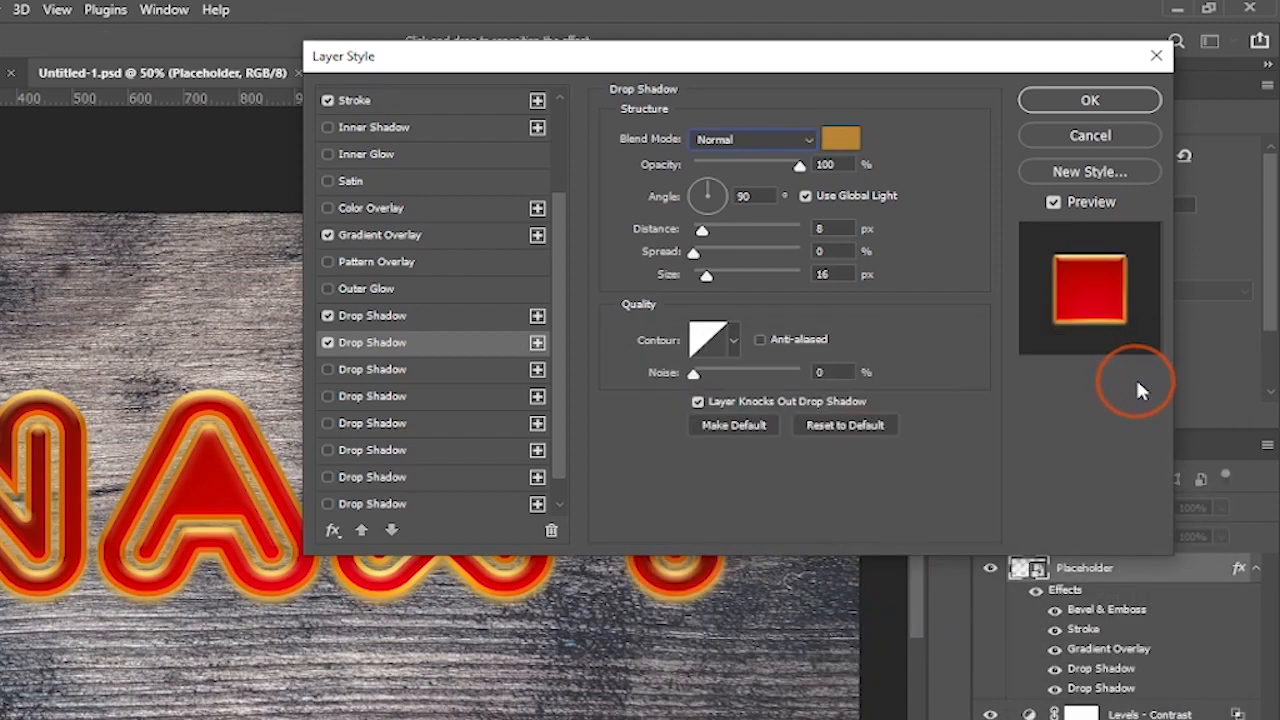
Step: Set the second drop shadow's distance to 18 px and its size to 0 px
double_click(850, 229)
text(18)
double_click(838, 275)
text(0)
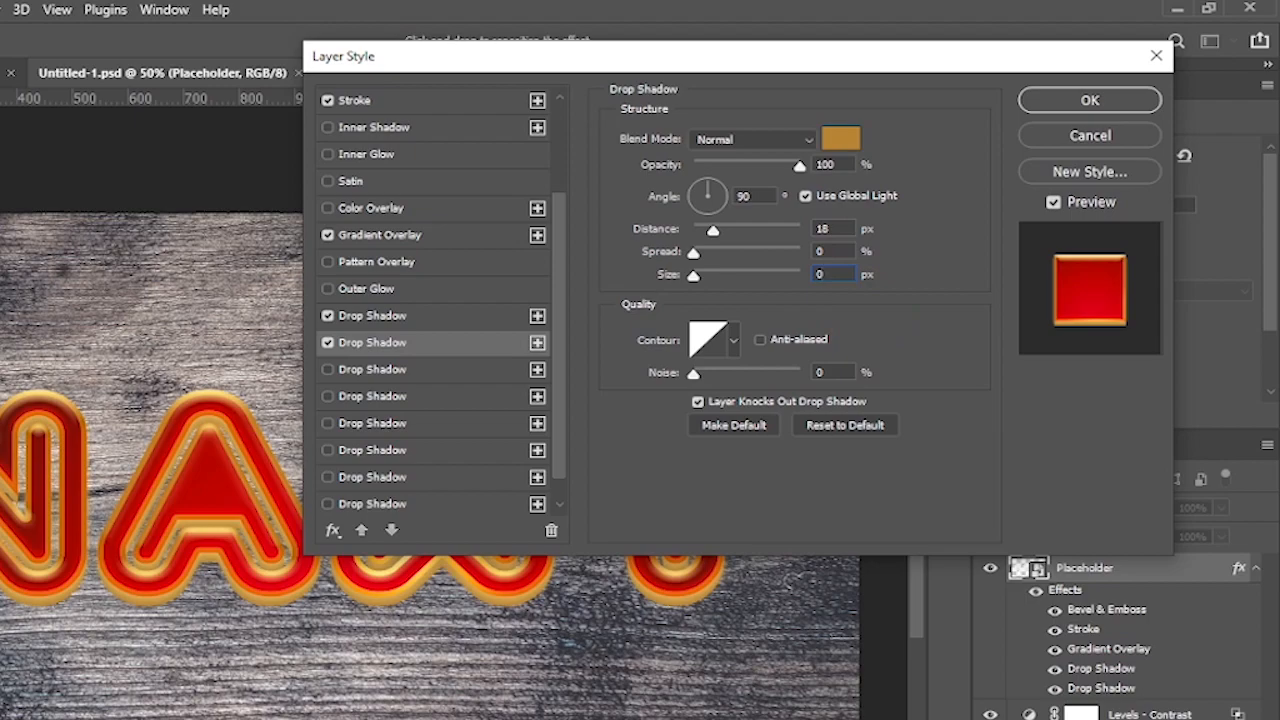
Step: Duplicate the second drop shadow, set the lower copy's distance to 15 px and apply the layer style
click(537, 343)
click(455, 369)
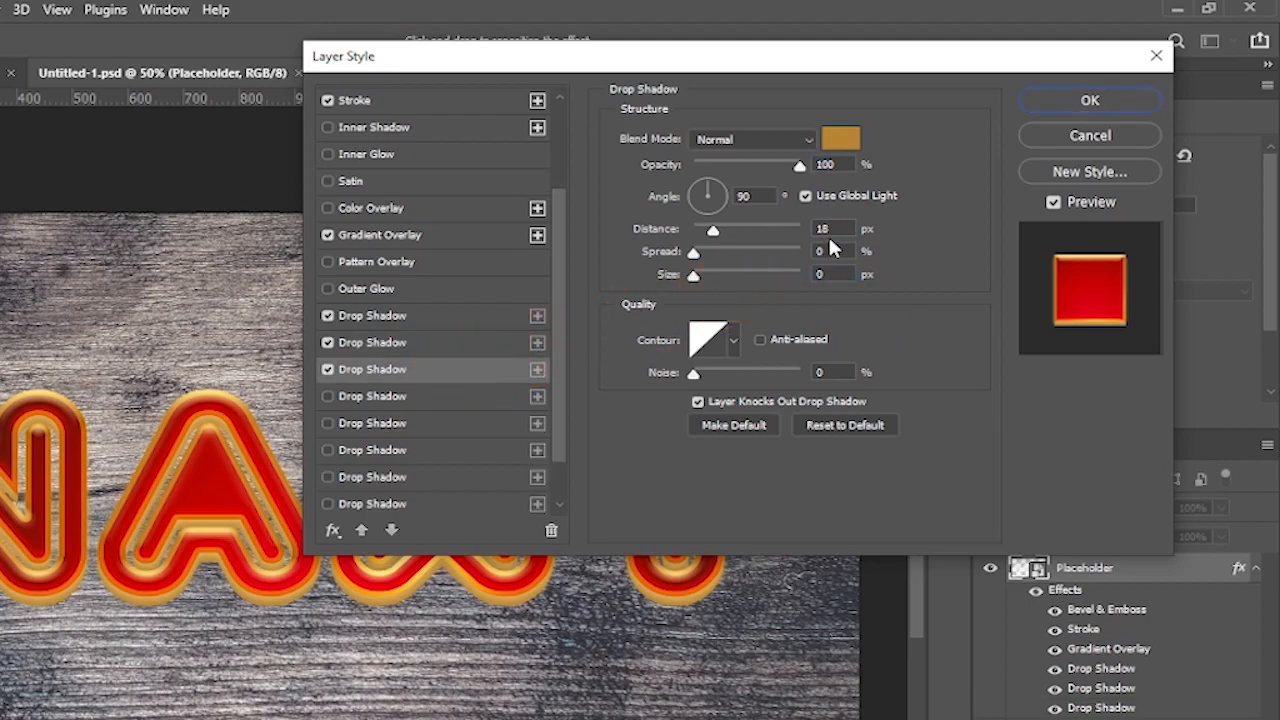
drag(836, 231, 796, 235)
text(15)
key(Return)
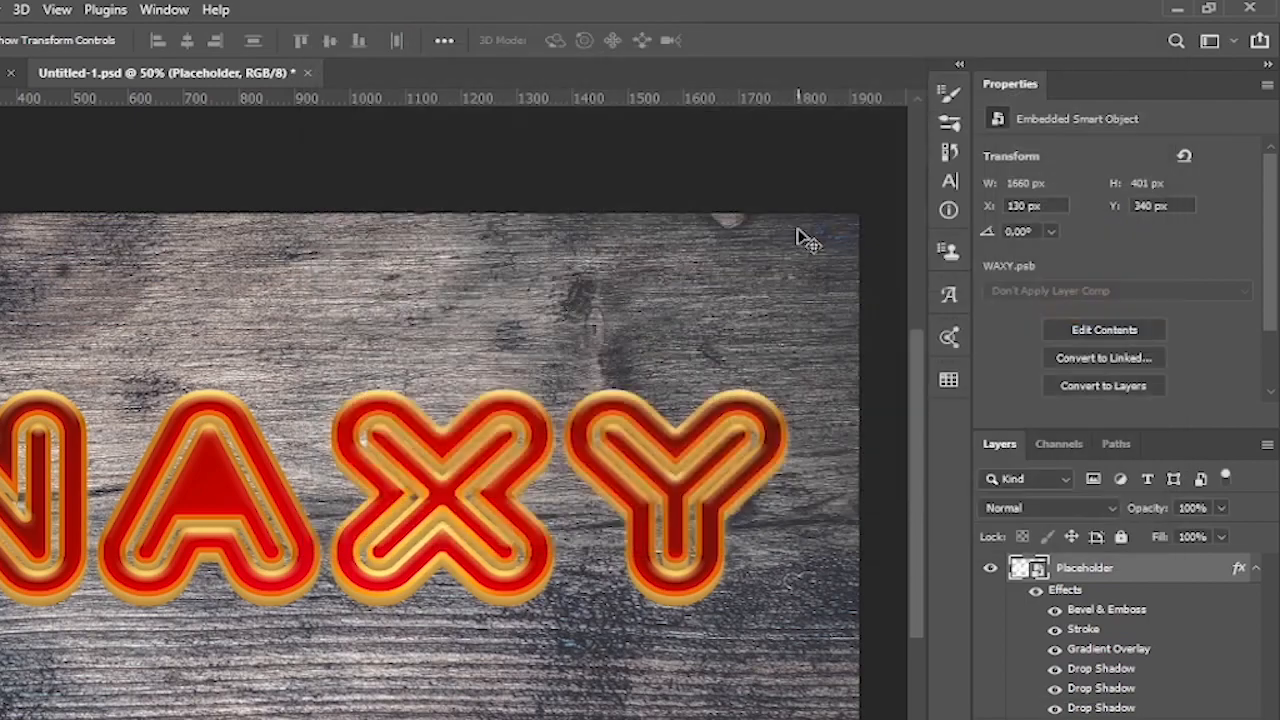
Step: Reopen the Placeholder layer's drop shadow settings and enable a fourth drop shadow with a distance of 12 px
double_click(1110, 708)
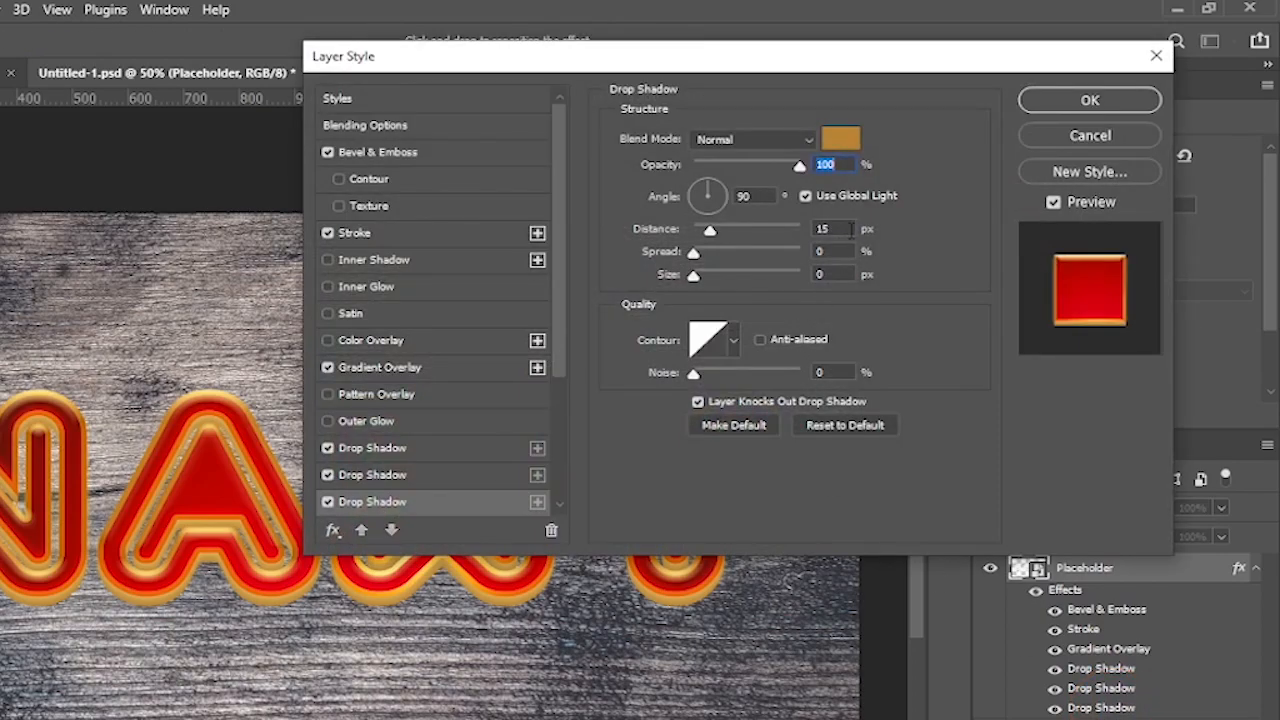
scroll(578, 465, down, 3)
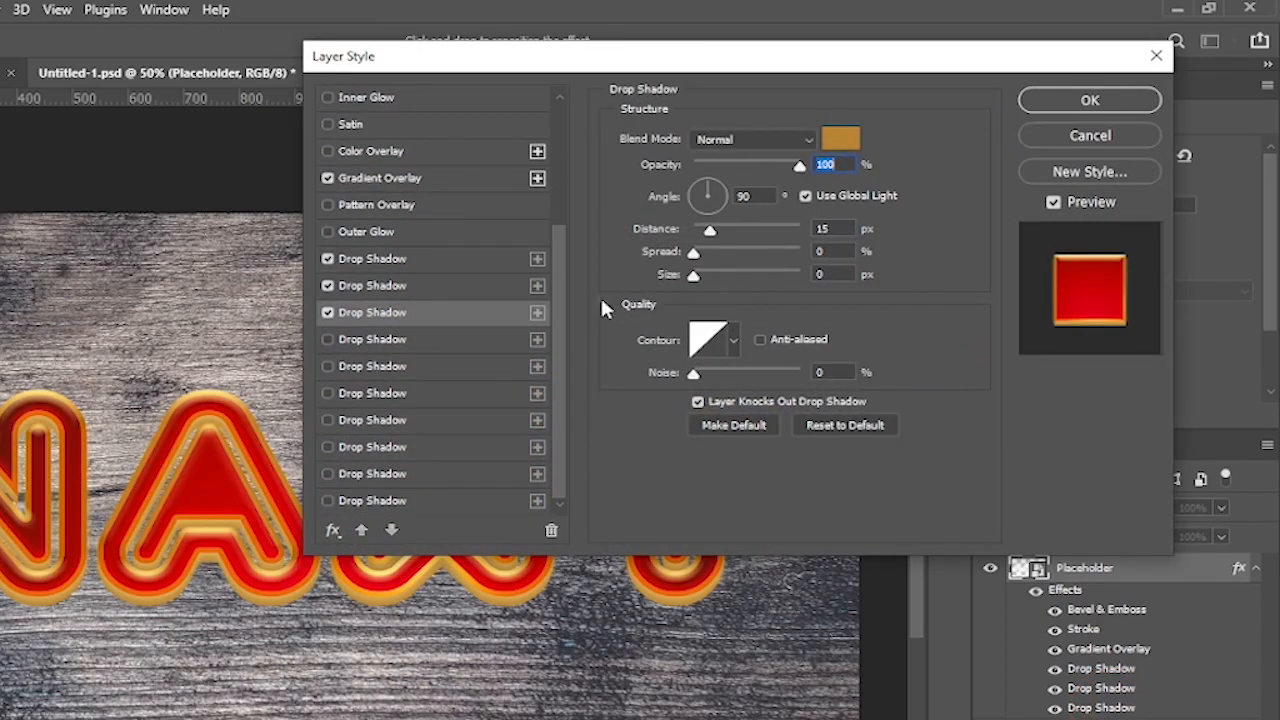
click(415, 343)
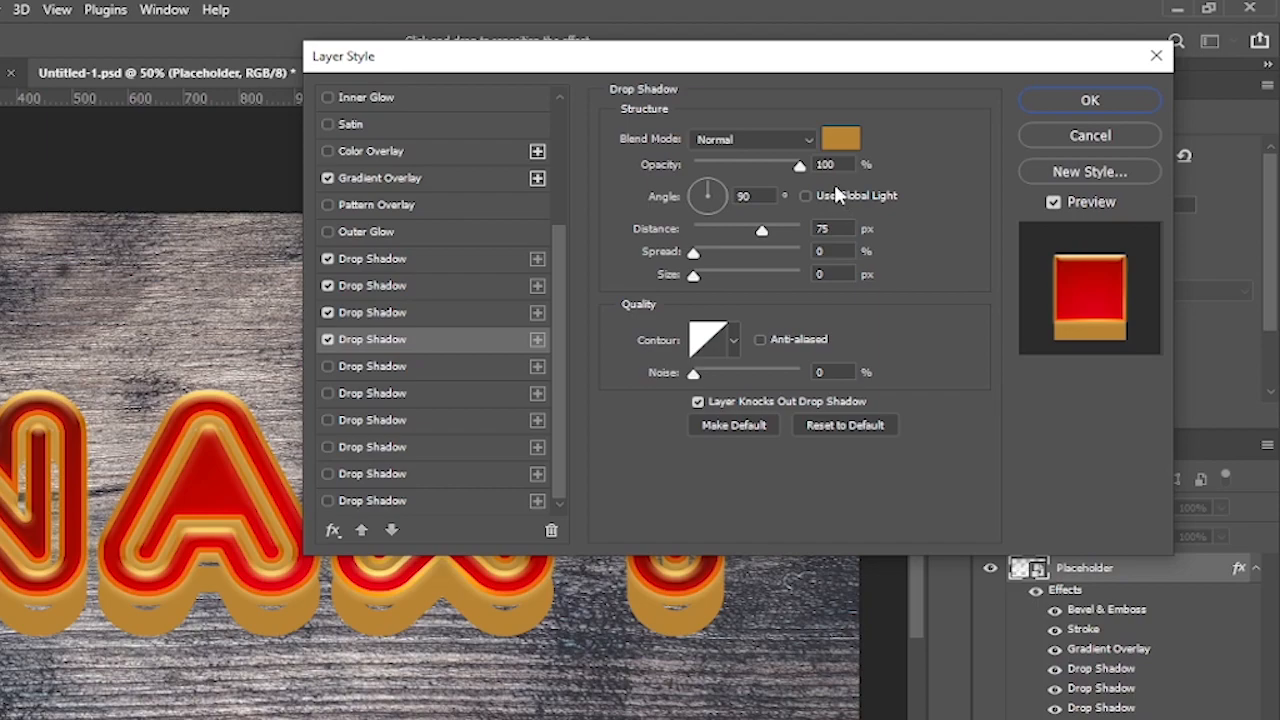
double_click(830, 228)
text(1)
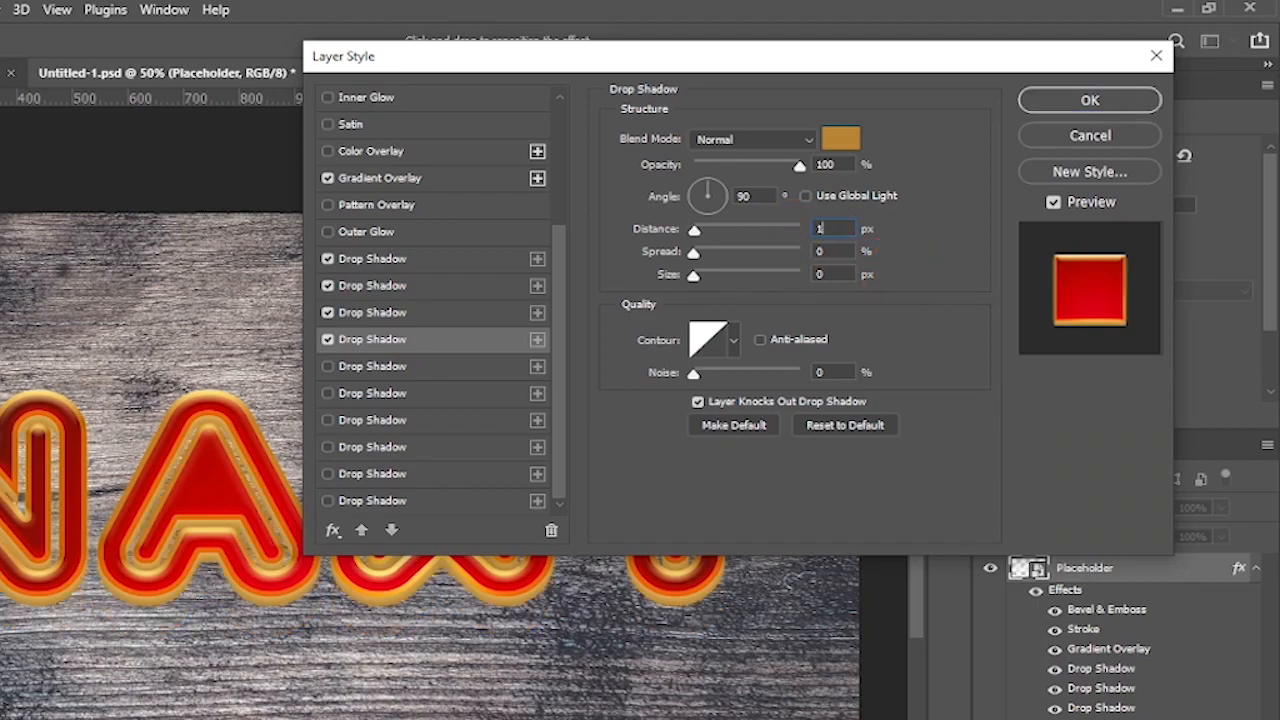
text(2)
Step: Enable the fifth and sixth drop shadows with distances of 9 px and 6 px respectively
click(425, 366)
click(872, 285)
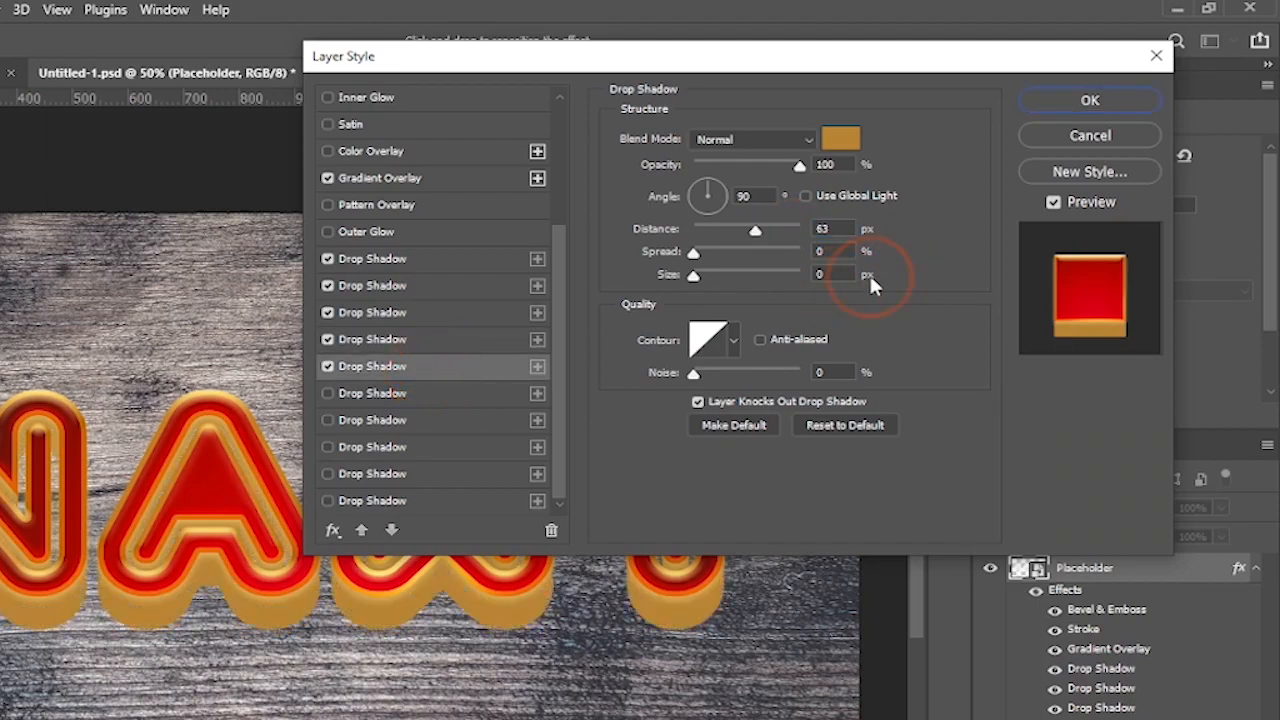
text(9)
click(900, 300)
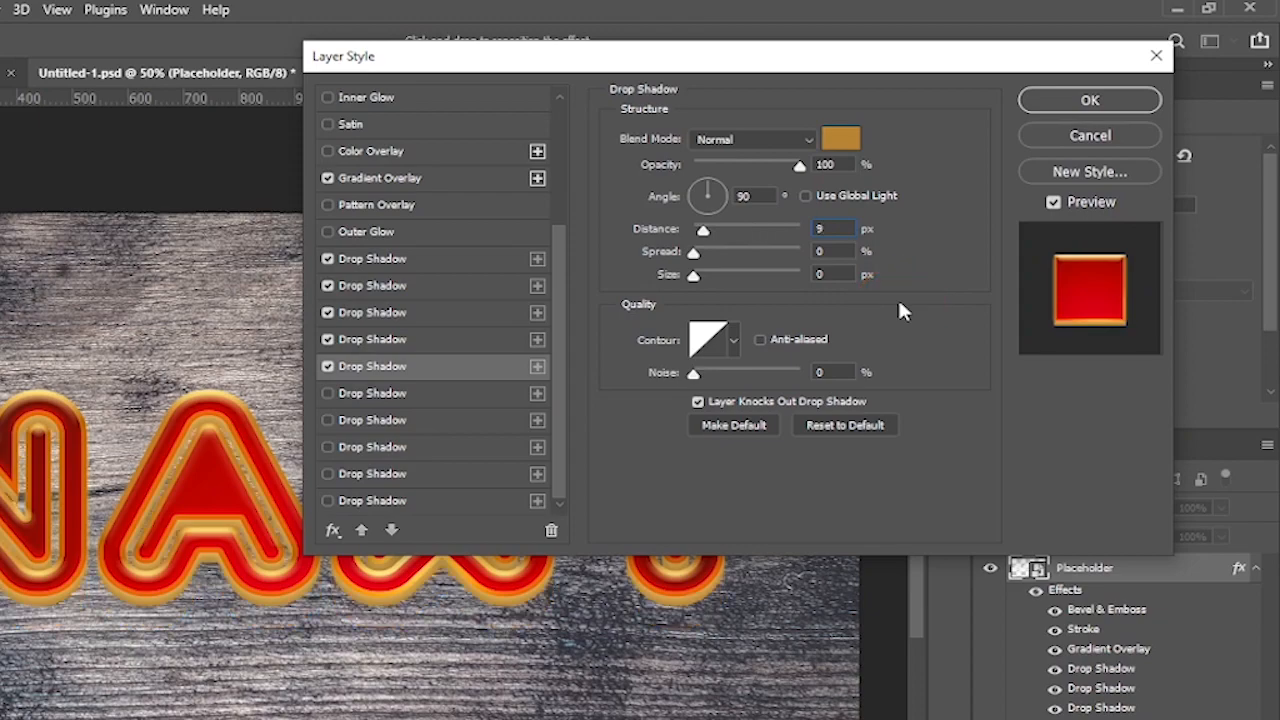
click(403, 390)
click(868, 272)
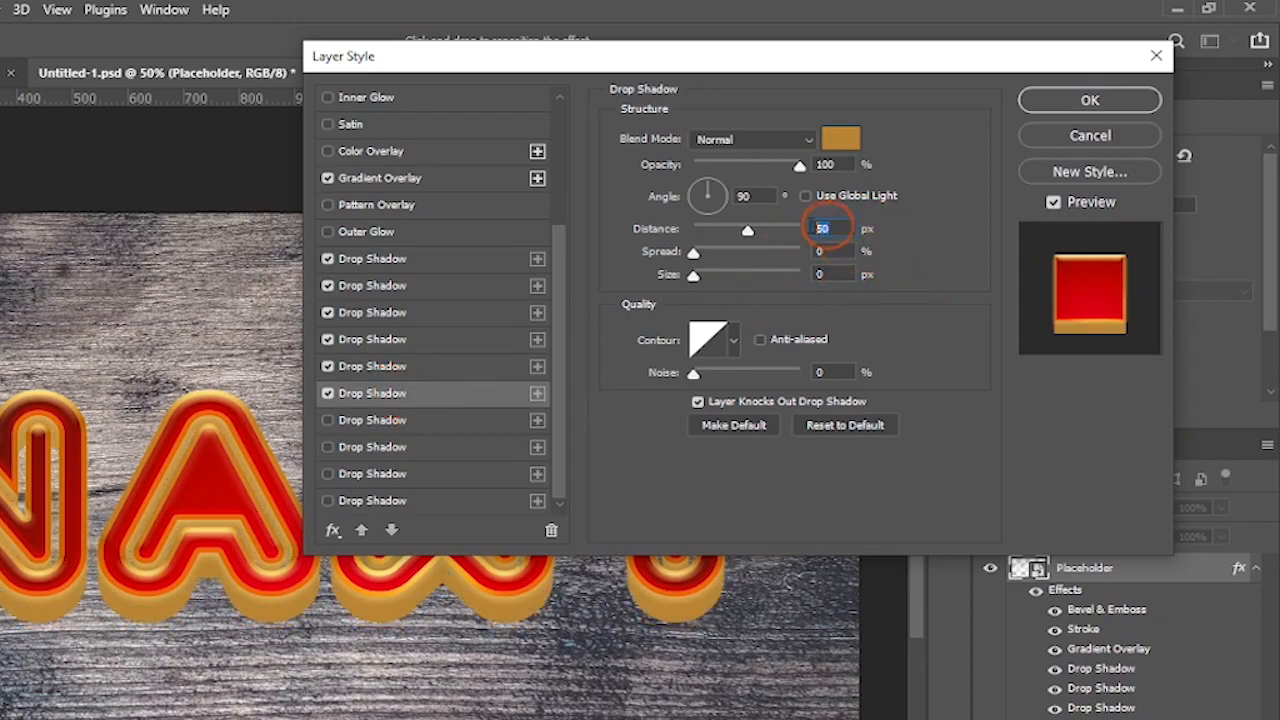
text(6)
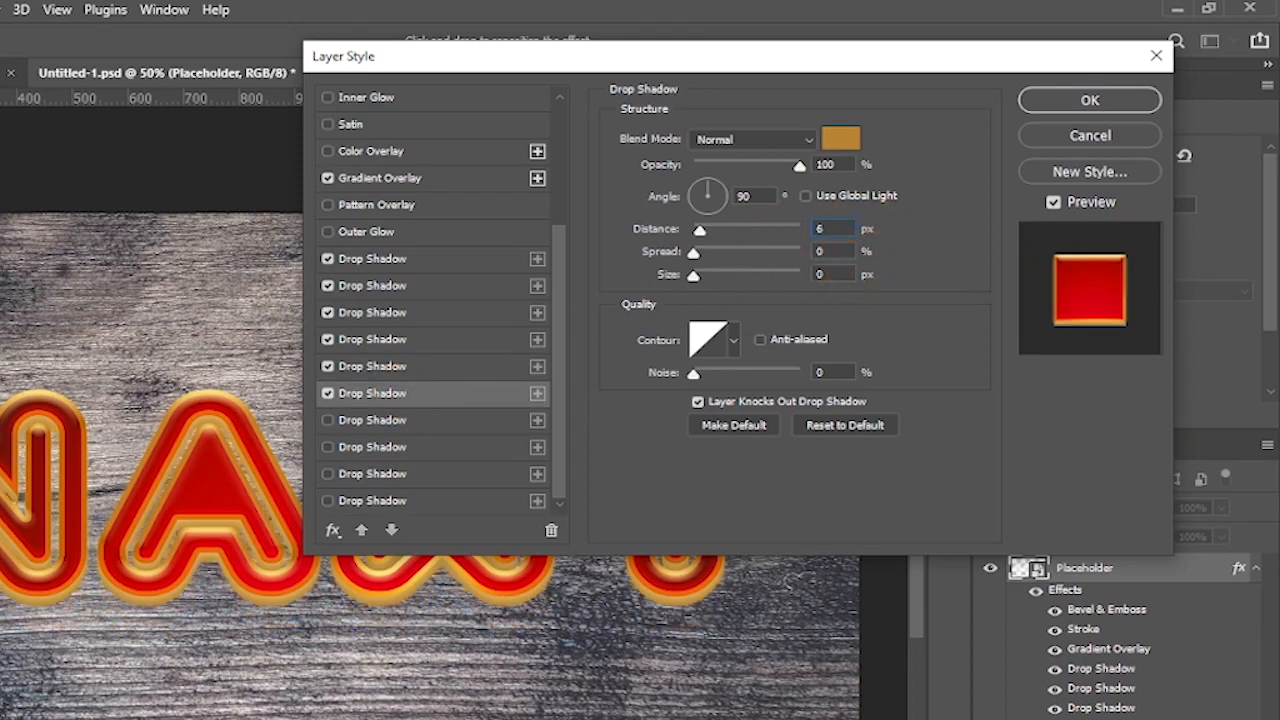
Step: Enable the seventh drop shadow and adjust its distance, and enable the eighth with a distance of 1 px
click(435, 412)
click(768, 308)
text(38)
click(893, 318)
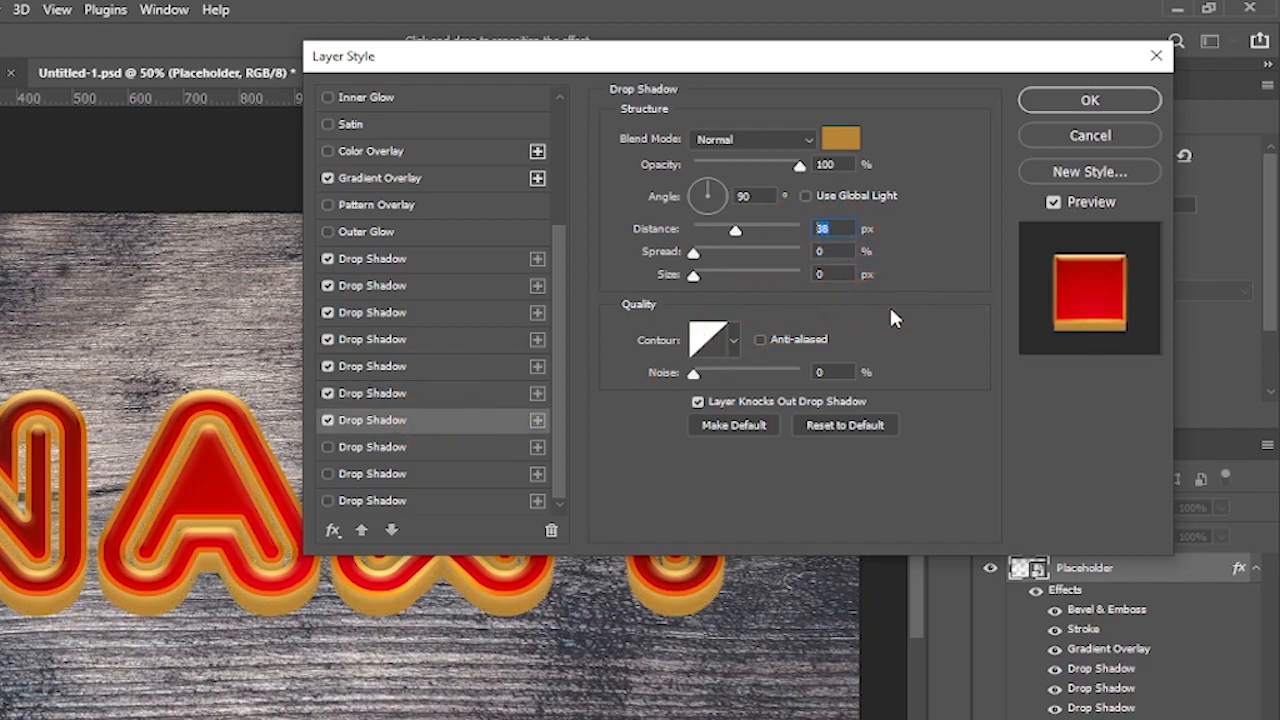
click(423, 447)
click(857, 228)
text(1)
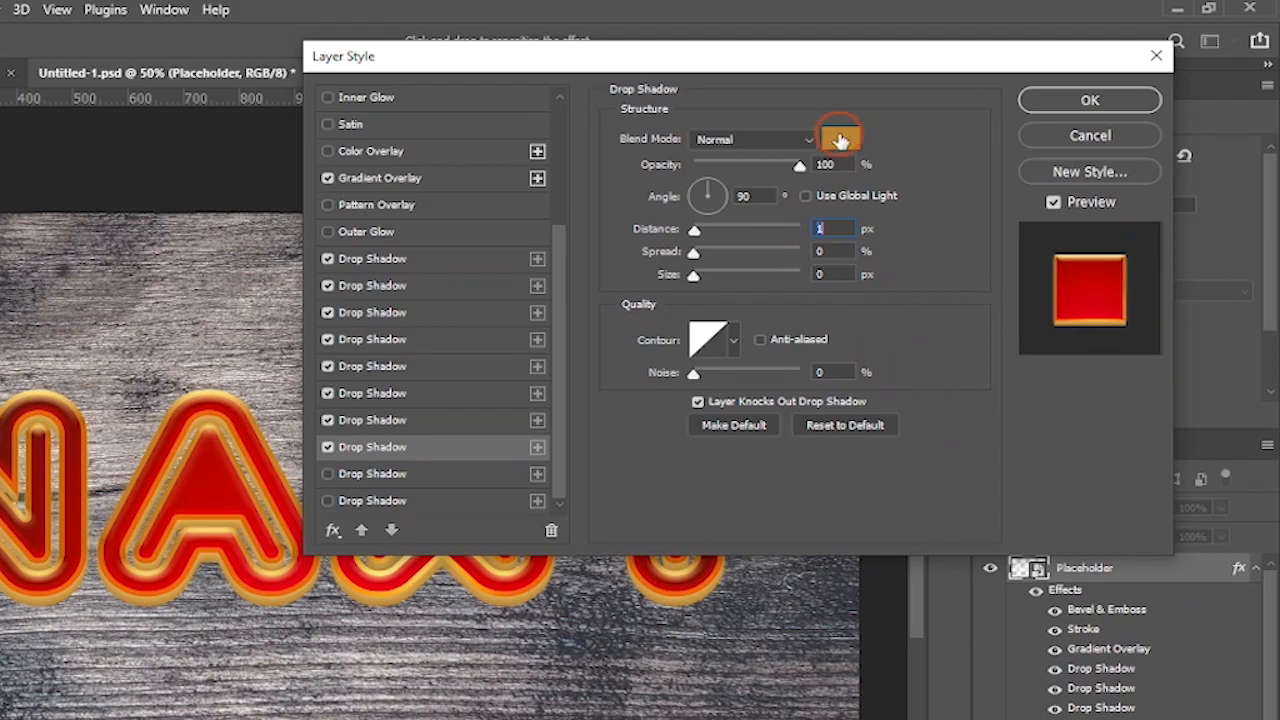
Step: Change the eighth drop shadow's colour to 979e5c
click(840, 140)
drag(965, 343, 950, 228)
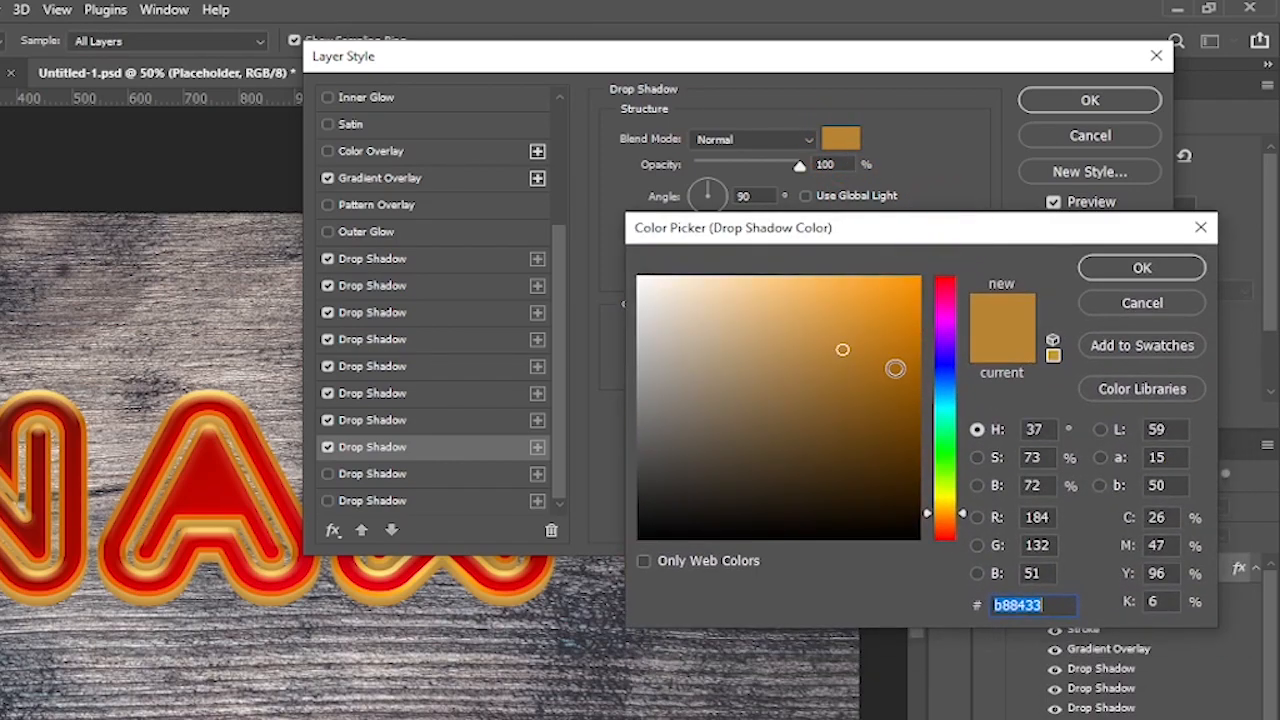
text(979e5c)
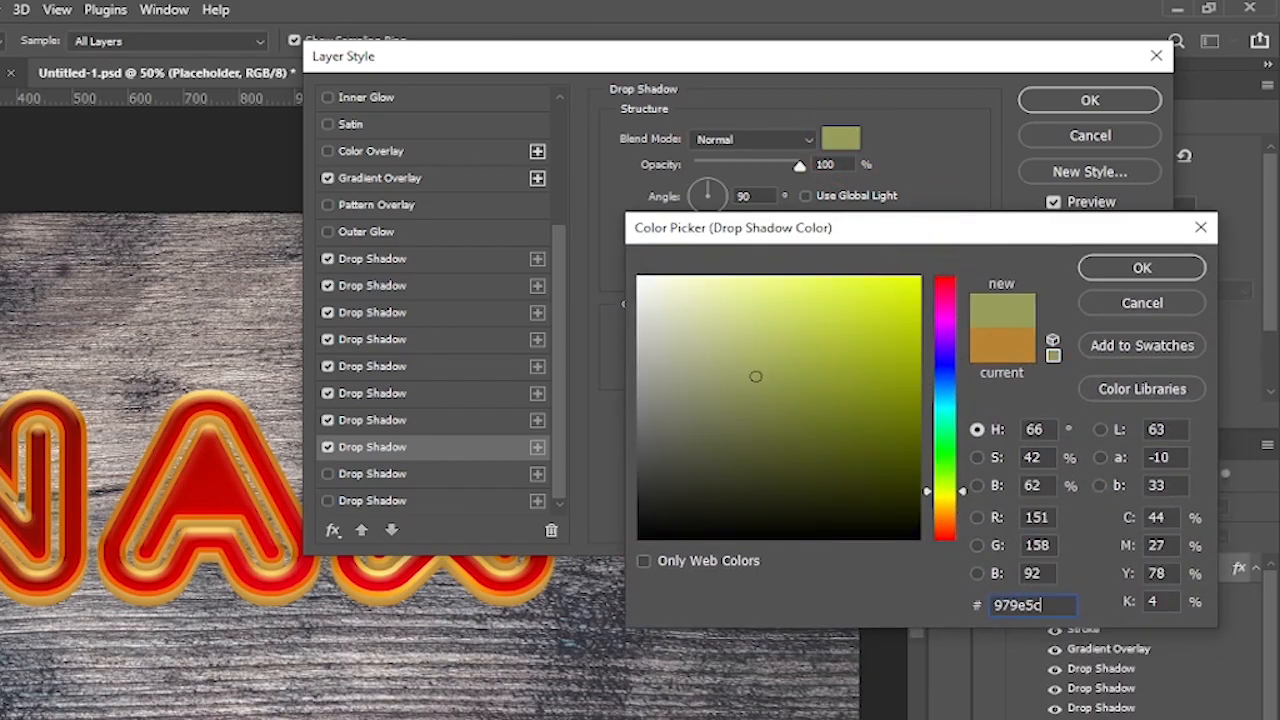
click(1142, 268)
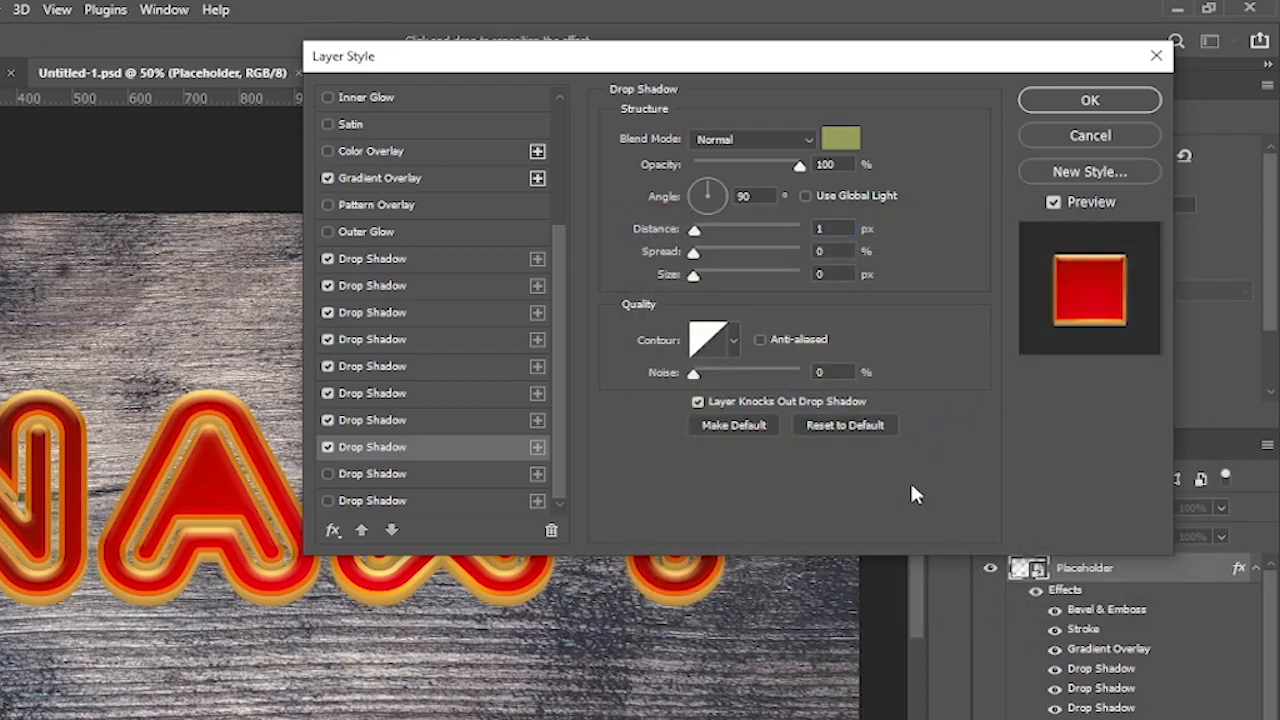
Step: Enable the ninth drop shadow and set its colour to 292100
click(393, 474)
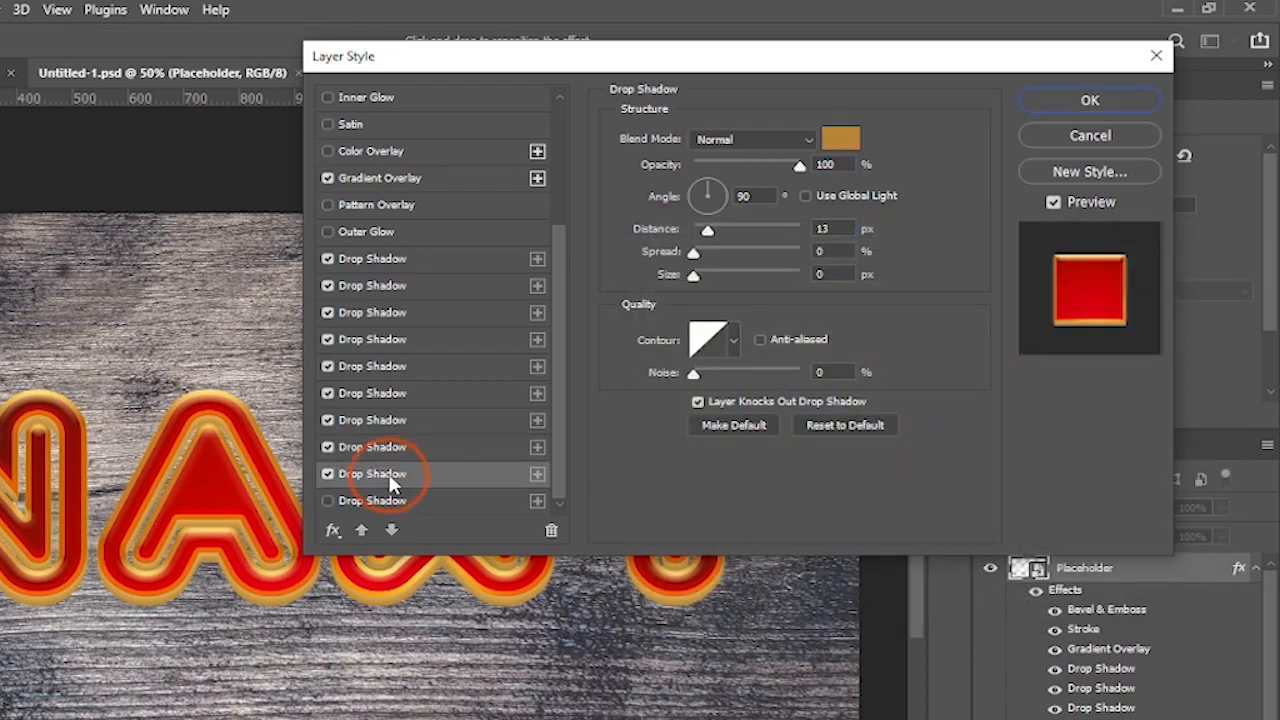
click(840, 140)
click(1046, 606)
text(292100)
click(1140, 270)
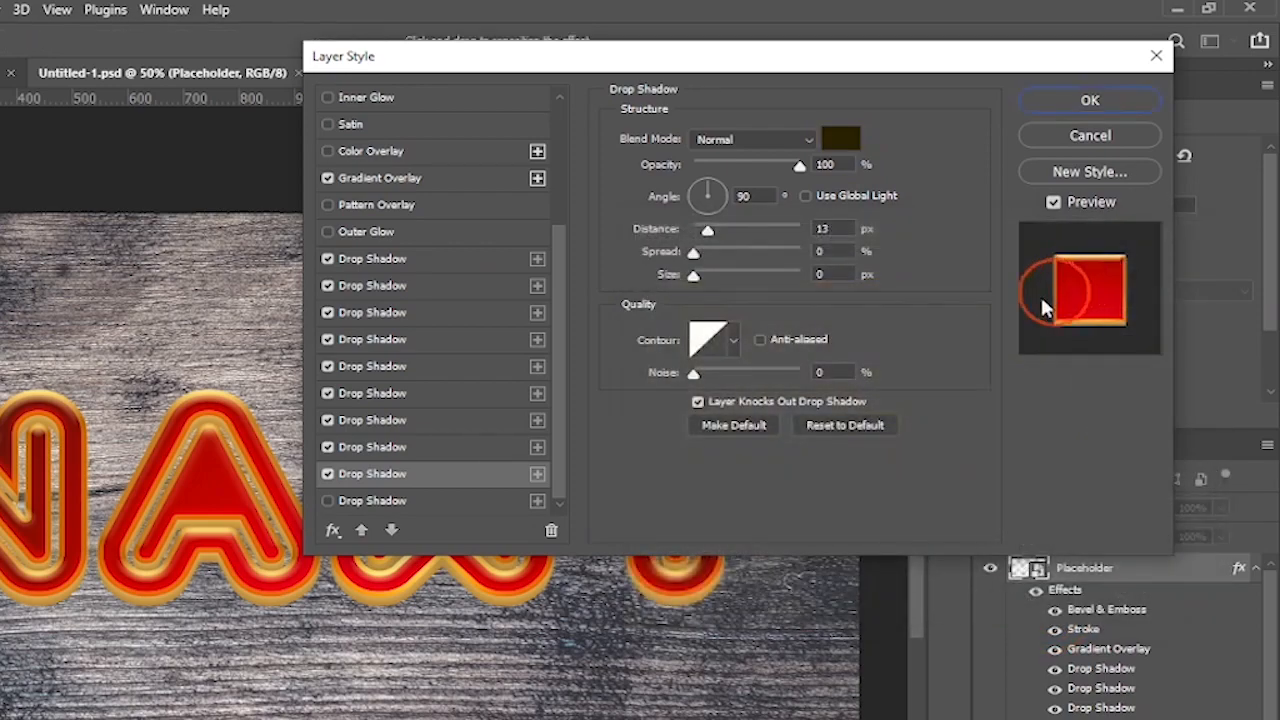
Step: Set the ninth drop shadow's blend mode to Multiply and its opacity to 75%
click(799, 143)
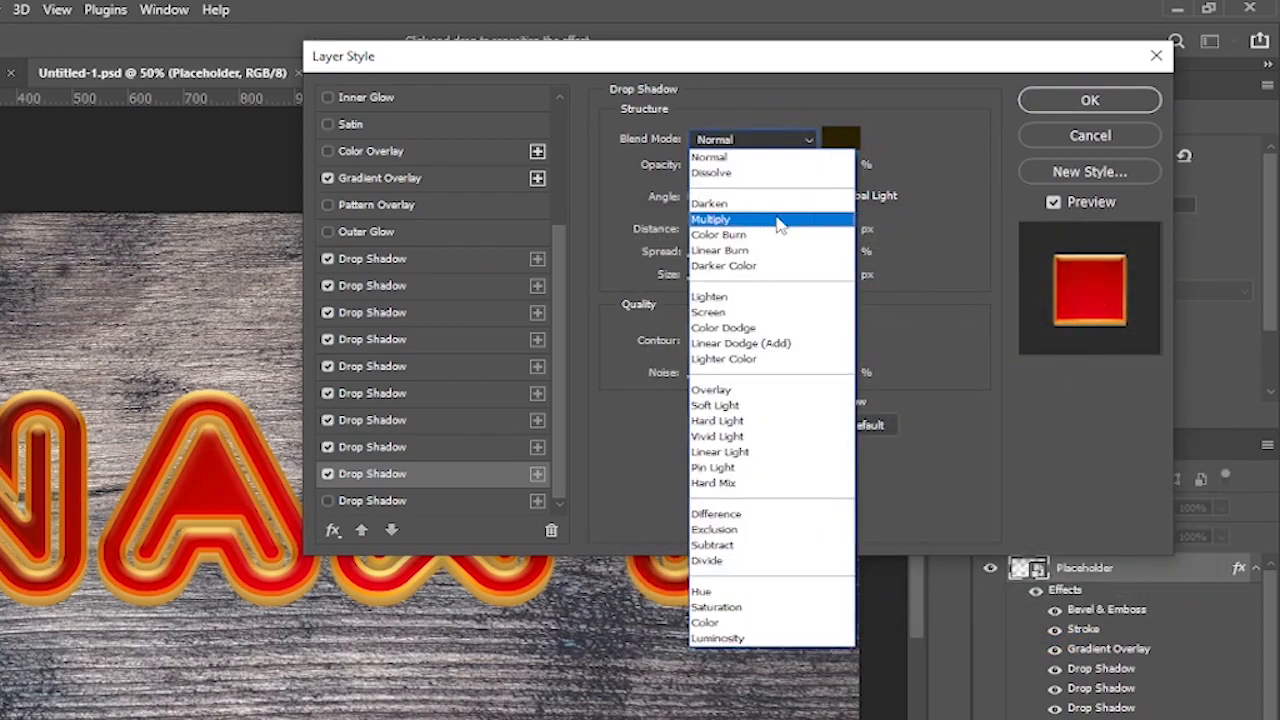
click(775, 215)
double_click(826, 164)
text(75)
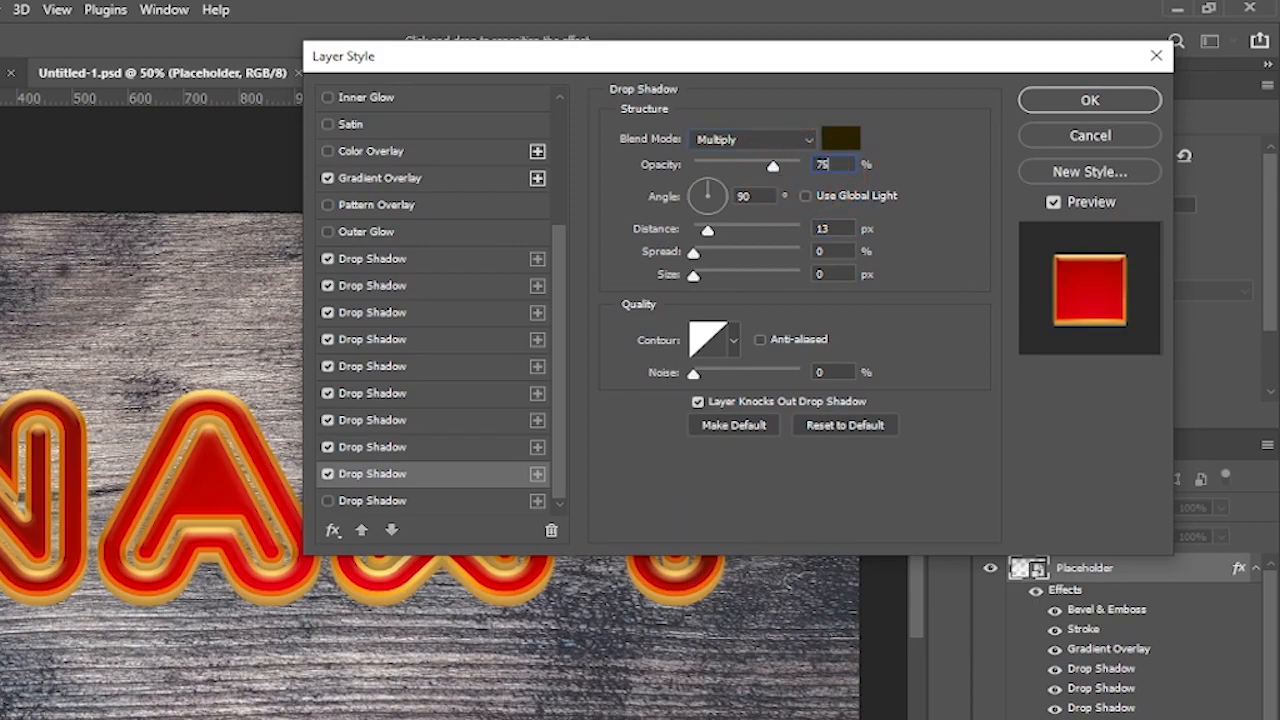
Step: Give the ninth drop shadow global light, 30 px distance, 20% spread and 50 px size, and apply the layer style
double_click(825, 229)
text(30)
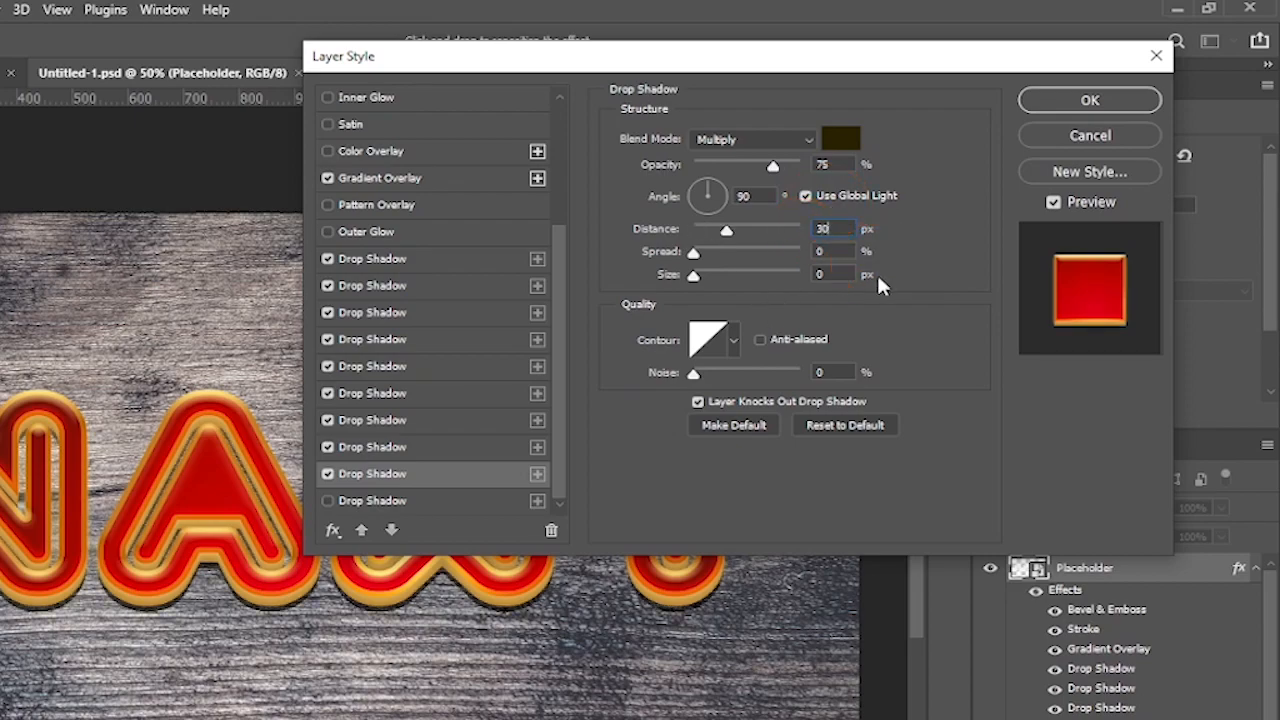
key(Tab)
text(20)
double_click(826, 274)
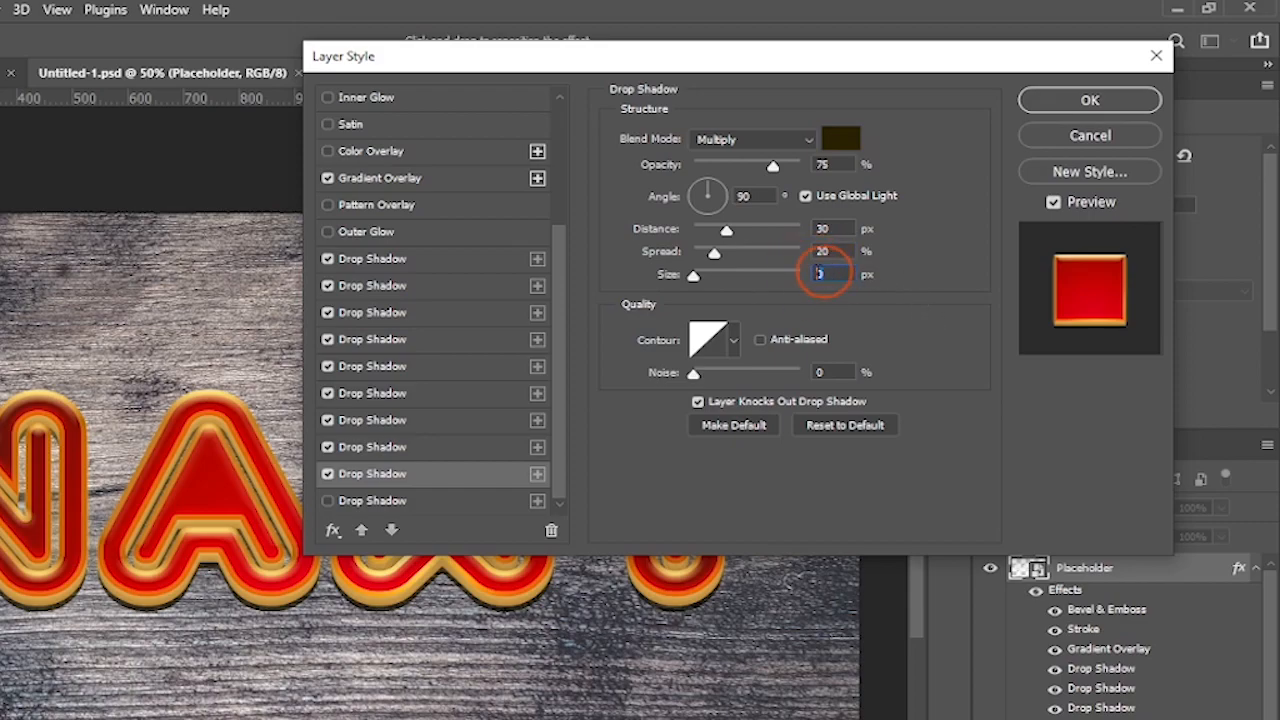
text(50)
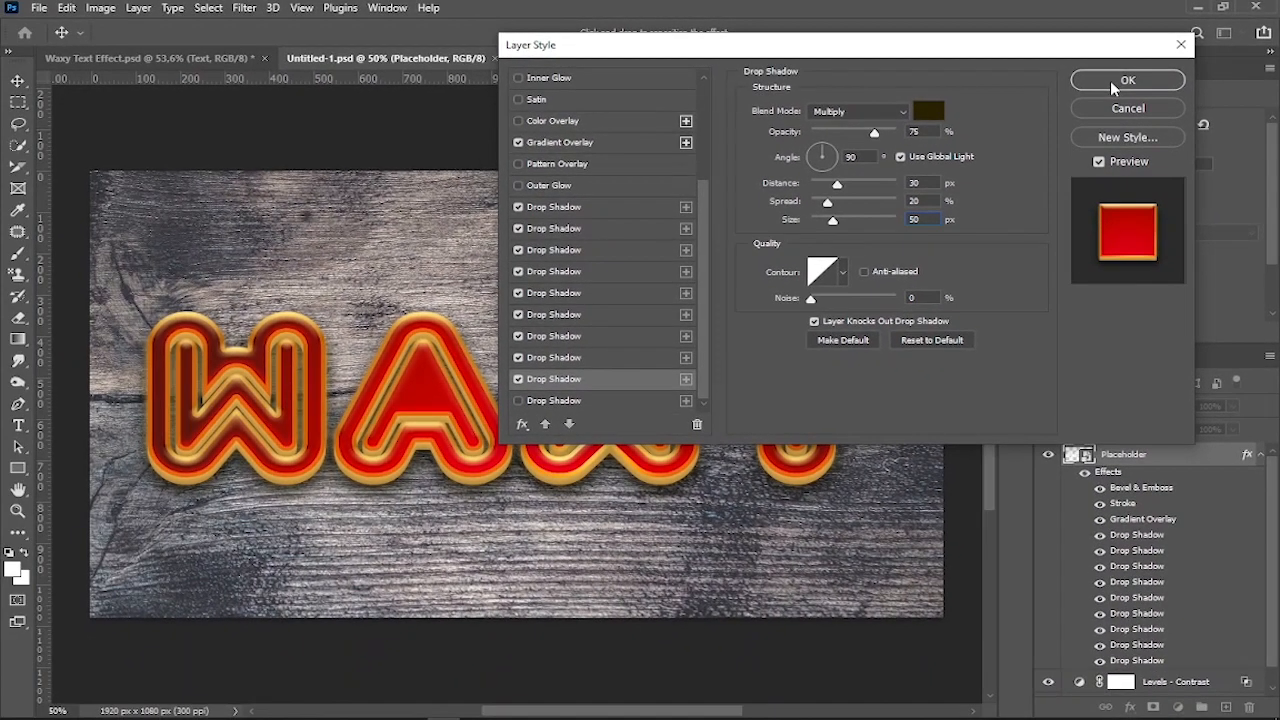
click(1090, 100)
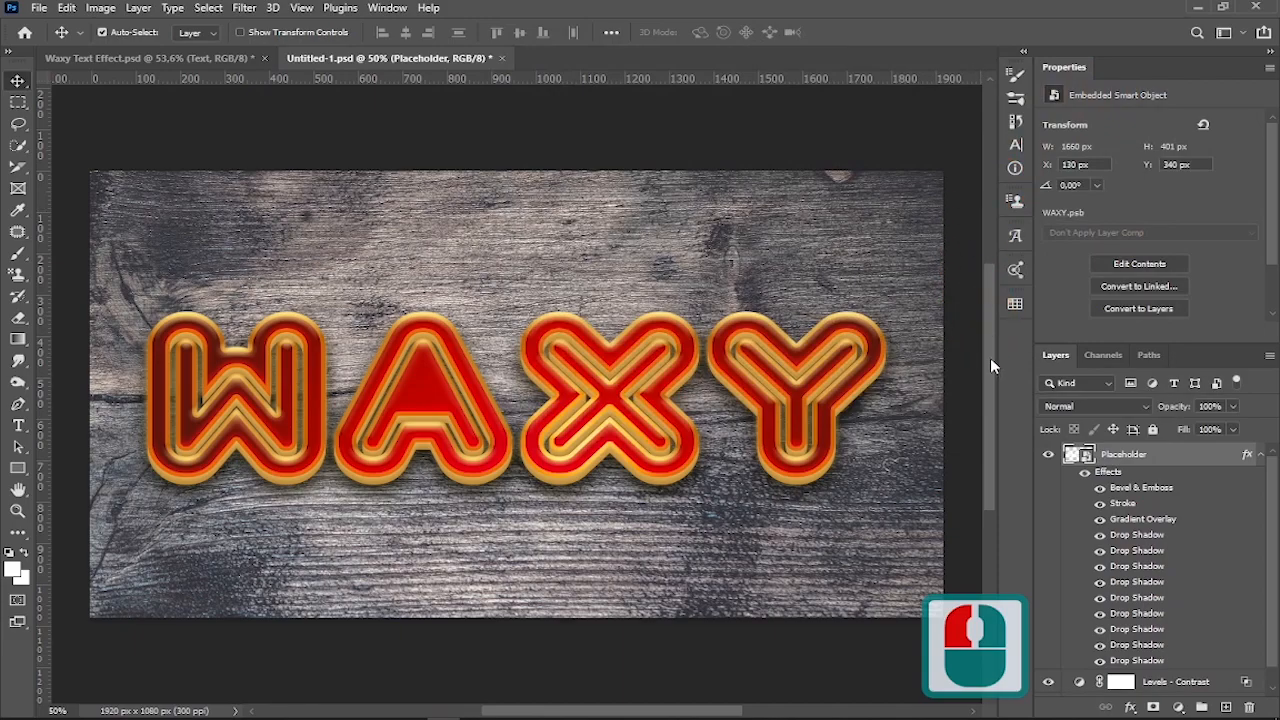
key(ctrl+0)
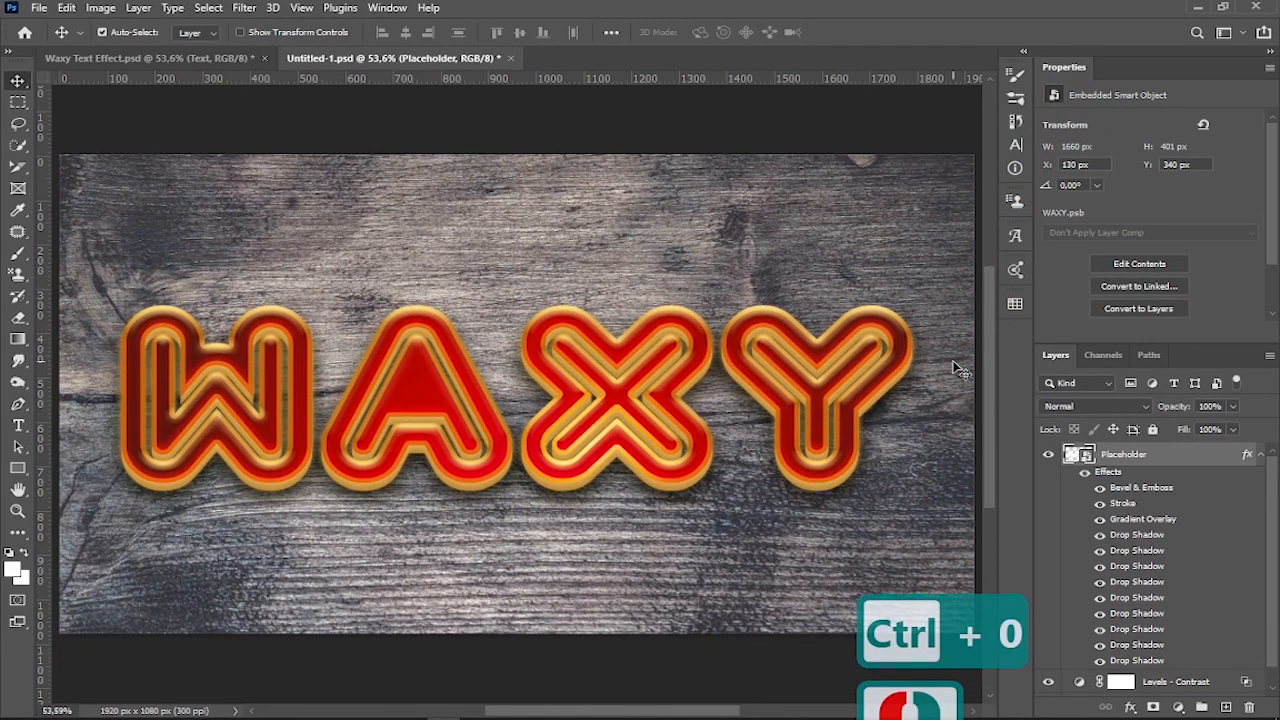